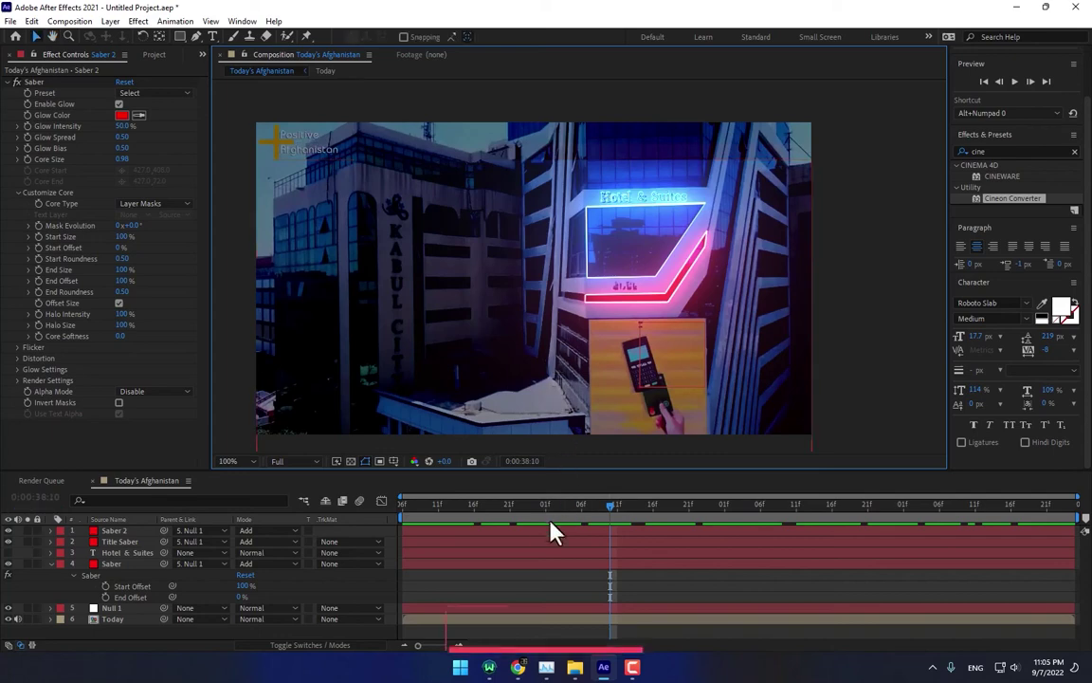
Step: Scrub back through the finished glowing hotel example's timeline
left_click_drag(536, 522, 922, 539)
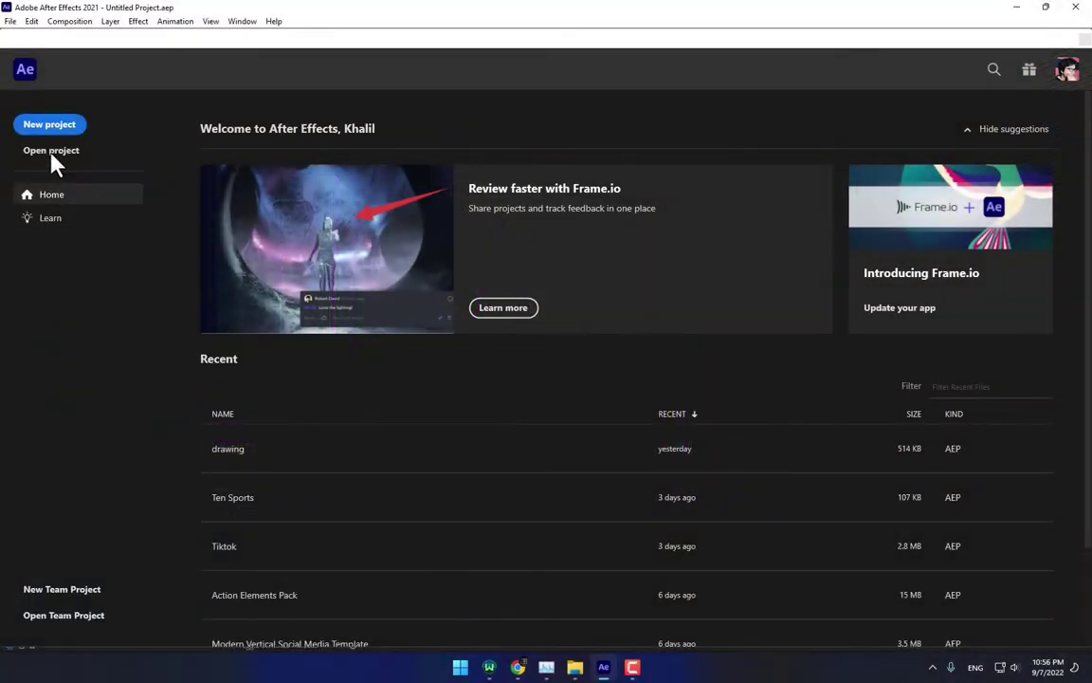
Step: Build a new composition from Desktop footage Today's Afghanistan.mp4 and scrub to the Hotel & Suites shot
left_click(51, 127)
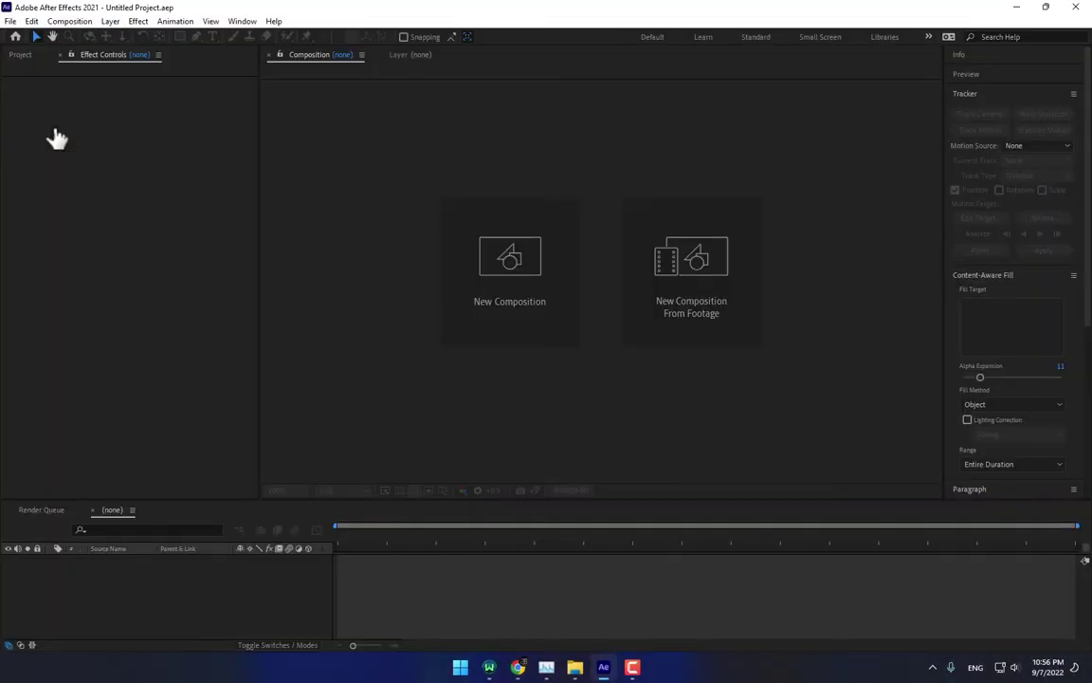
left_click(699, 295)
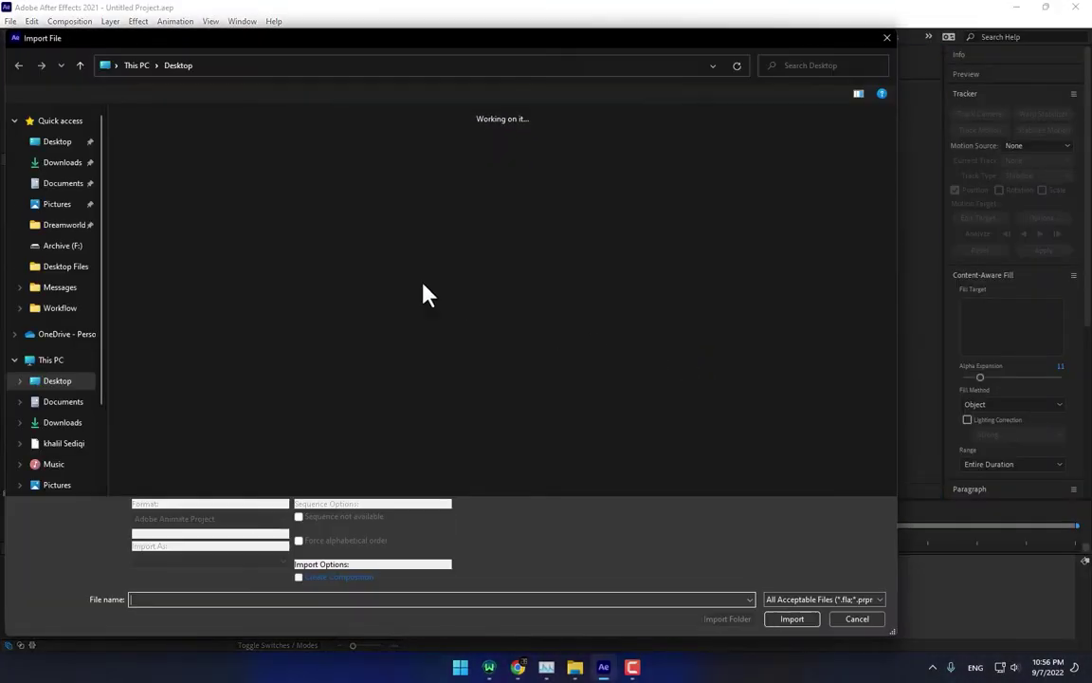
left_click(53, 142)
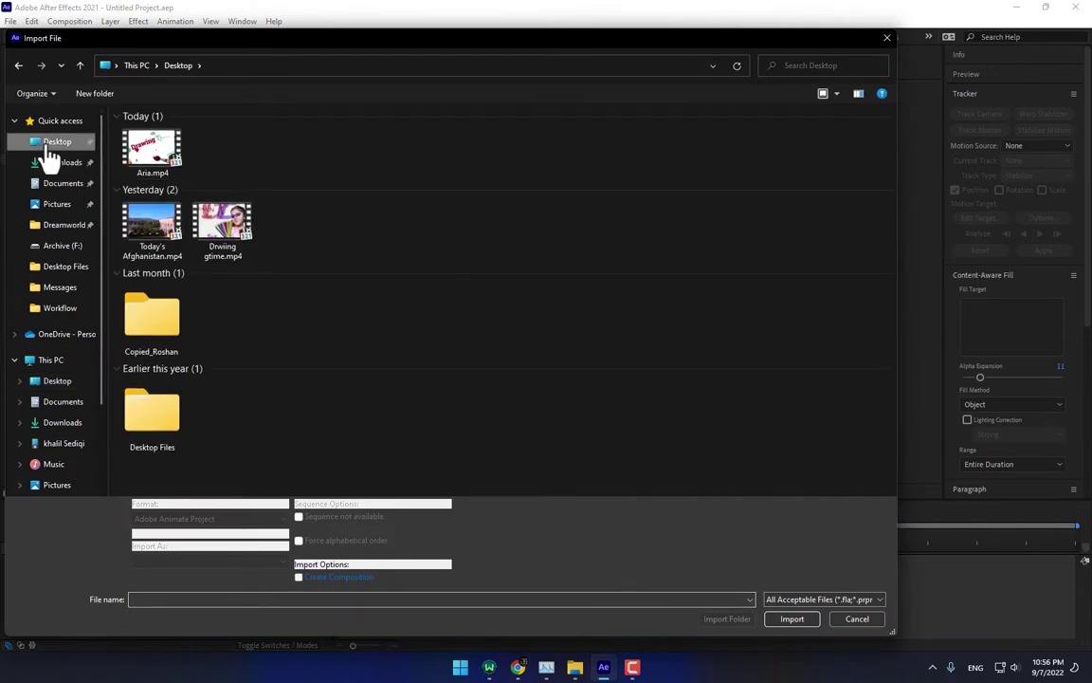
double_click(152, 225)
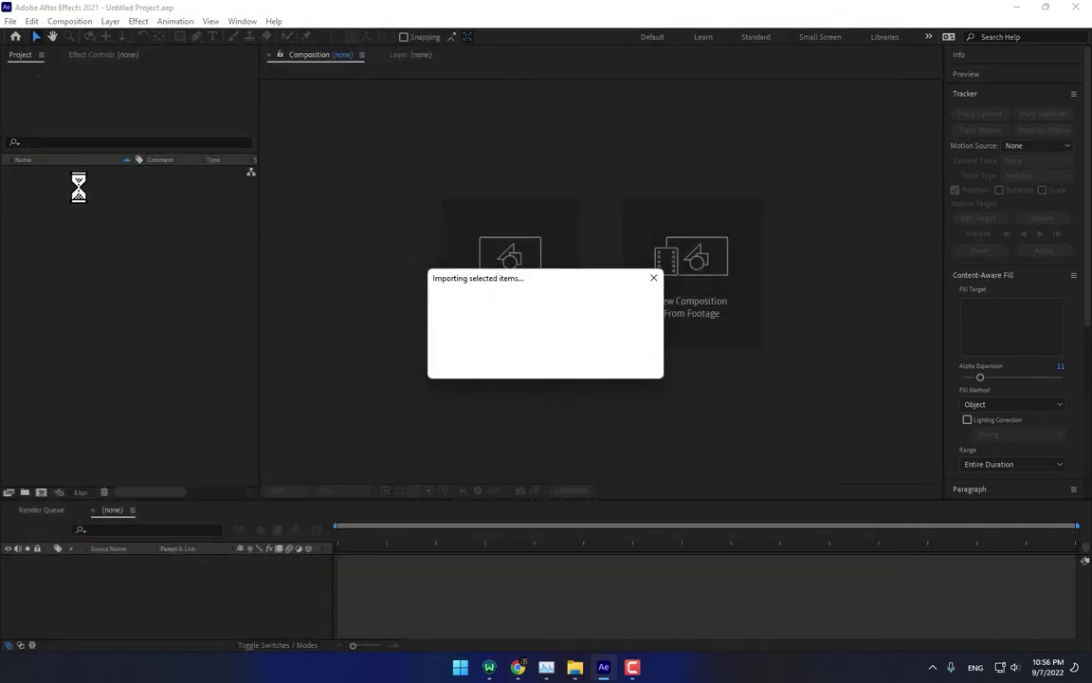
left_click_drag(368, 552, 459, 558)
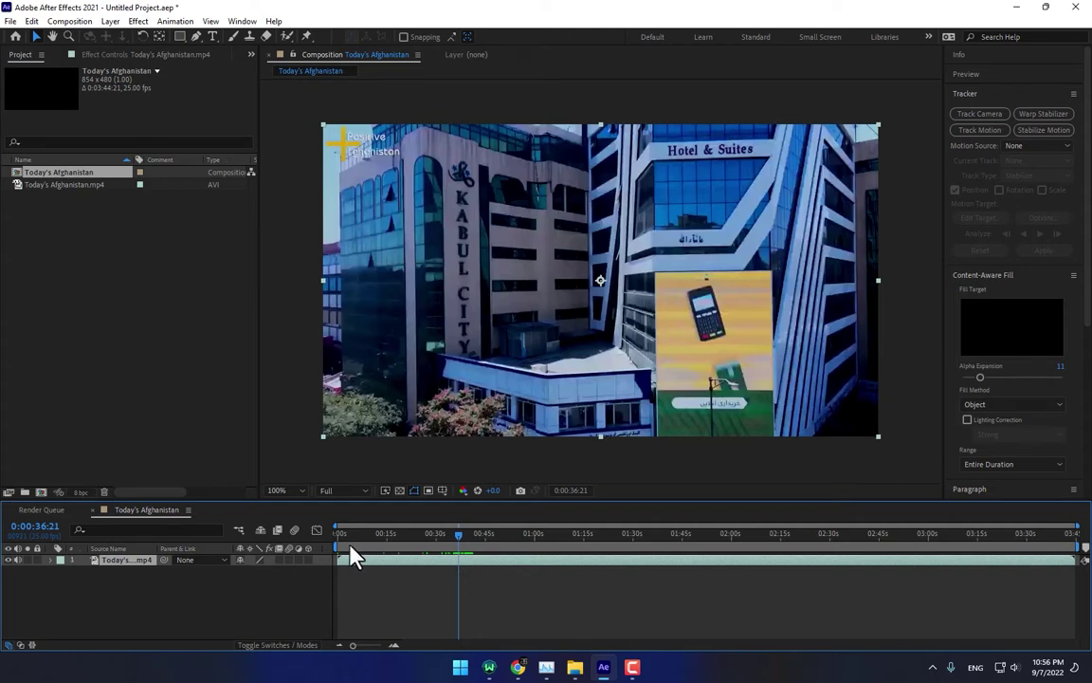
Step: Set the work area to roughly 0:00:33–0:00:41, trim the comp to it, and preview
left_click_drag(337, 559, 477, 549)
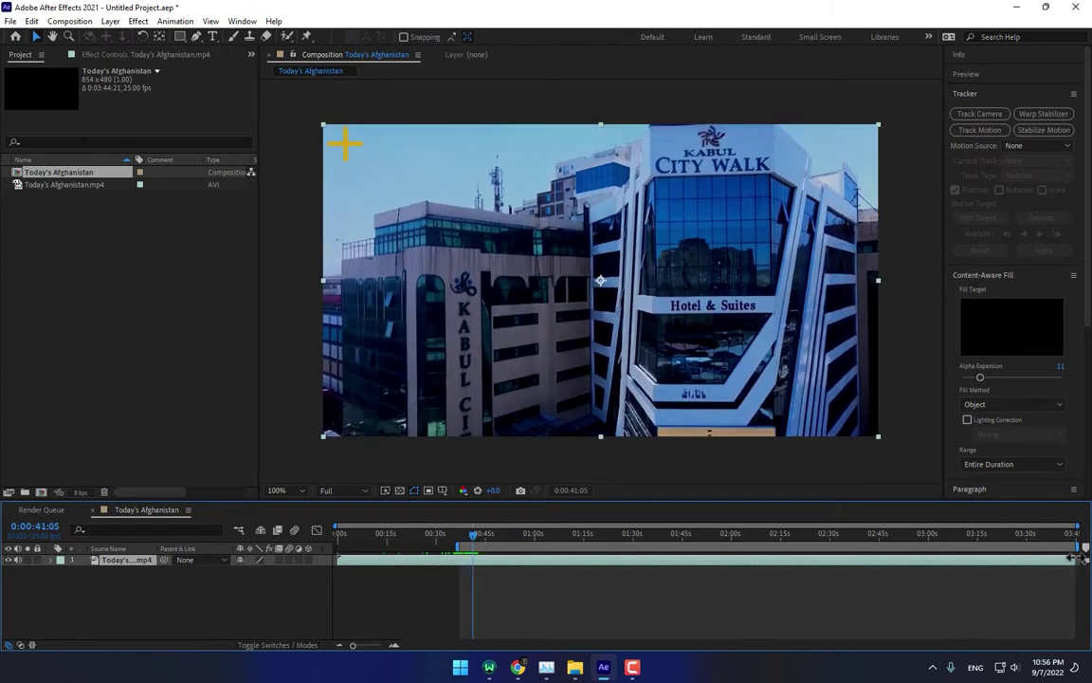
left_click_drag(1082, 555, 482, 566)
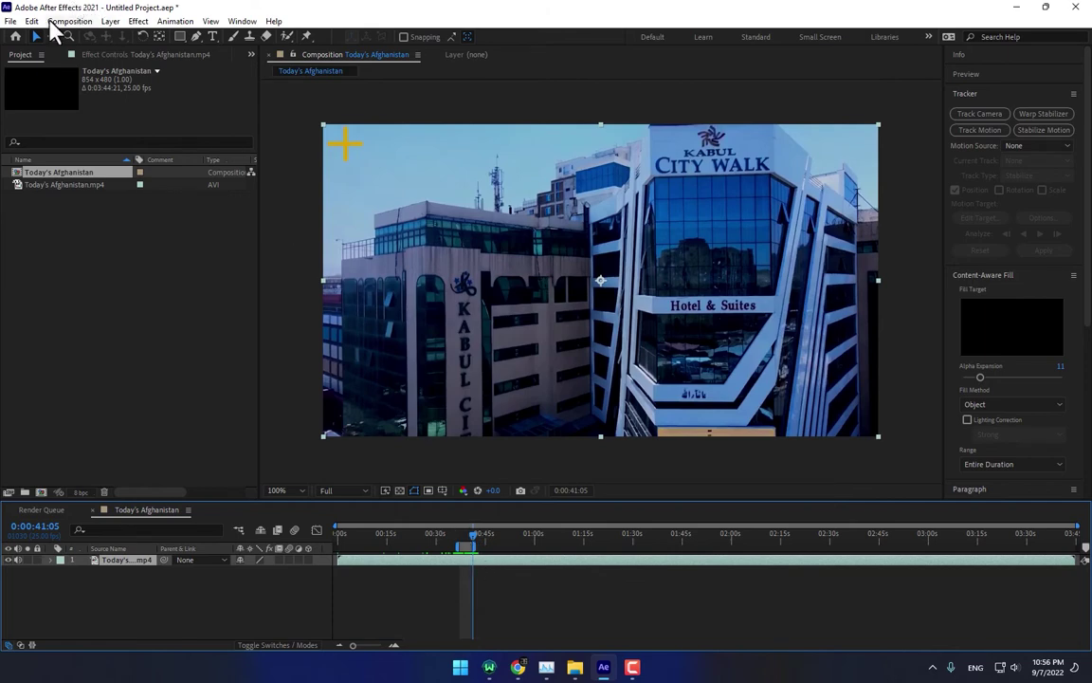
left_click(58, 23)
left_click(142, 87)
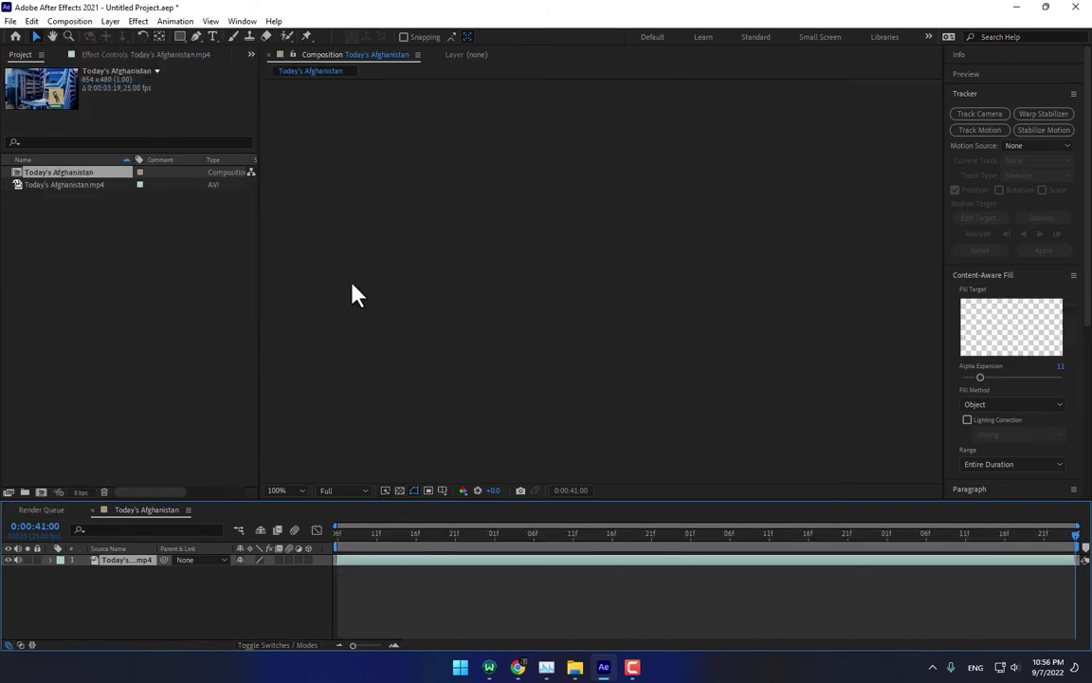
key("space")
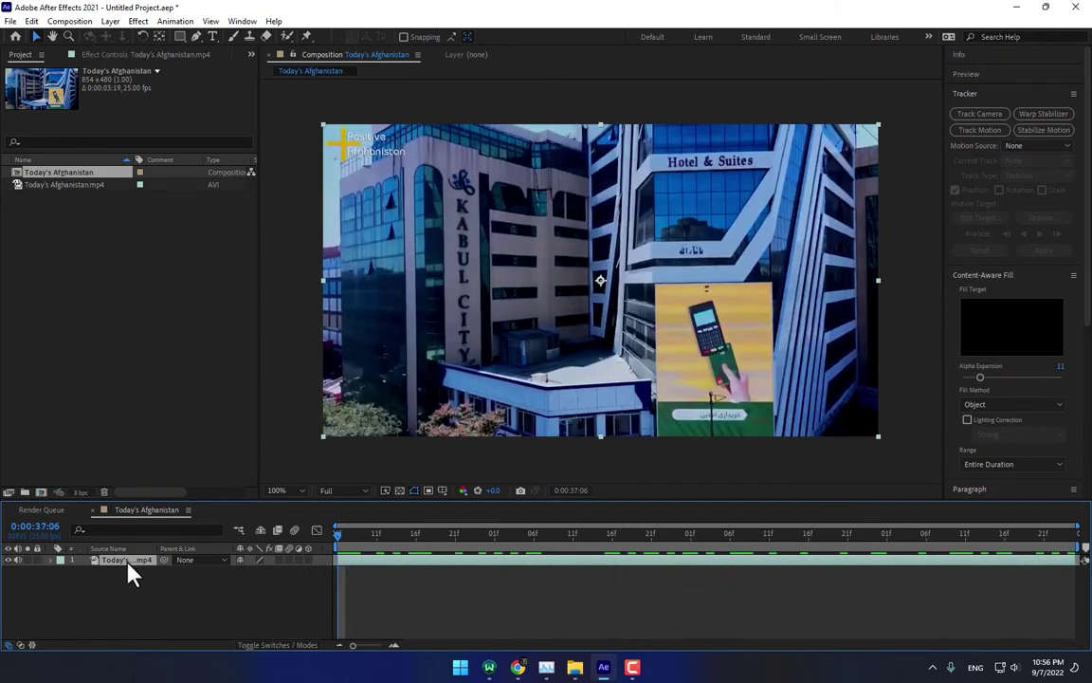
Step: Pre-compose the footage layer, moving all attributes, into a composition named 'Today', then preview it
right_click(124, 561)
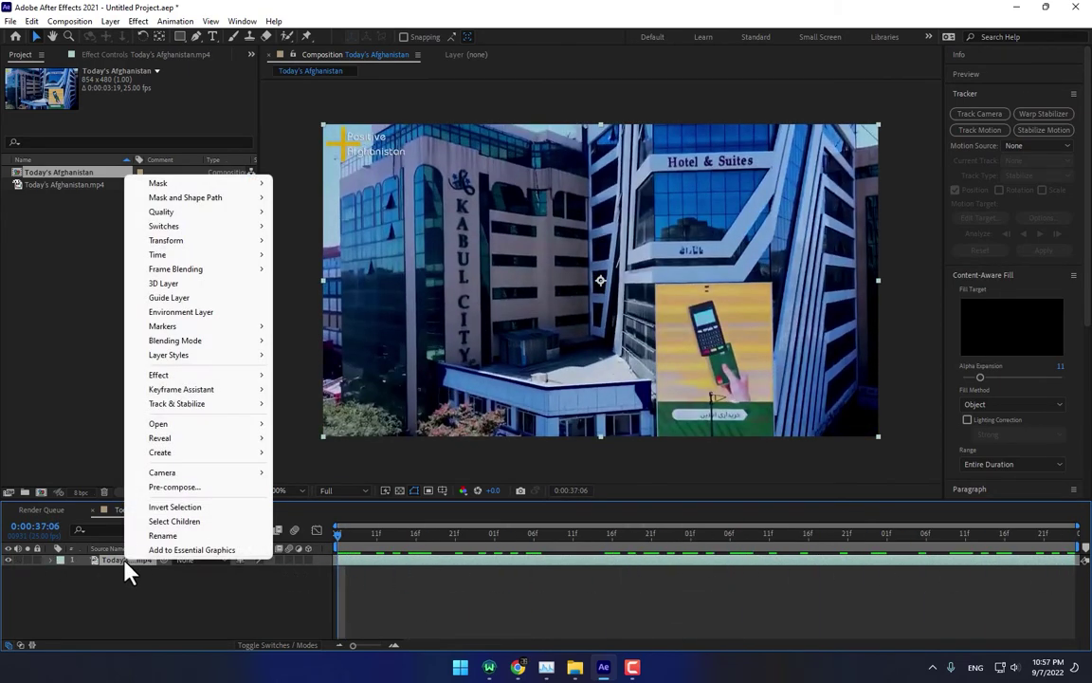
left_click(183, 490)
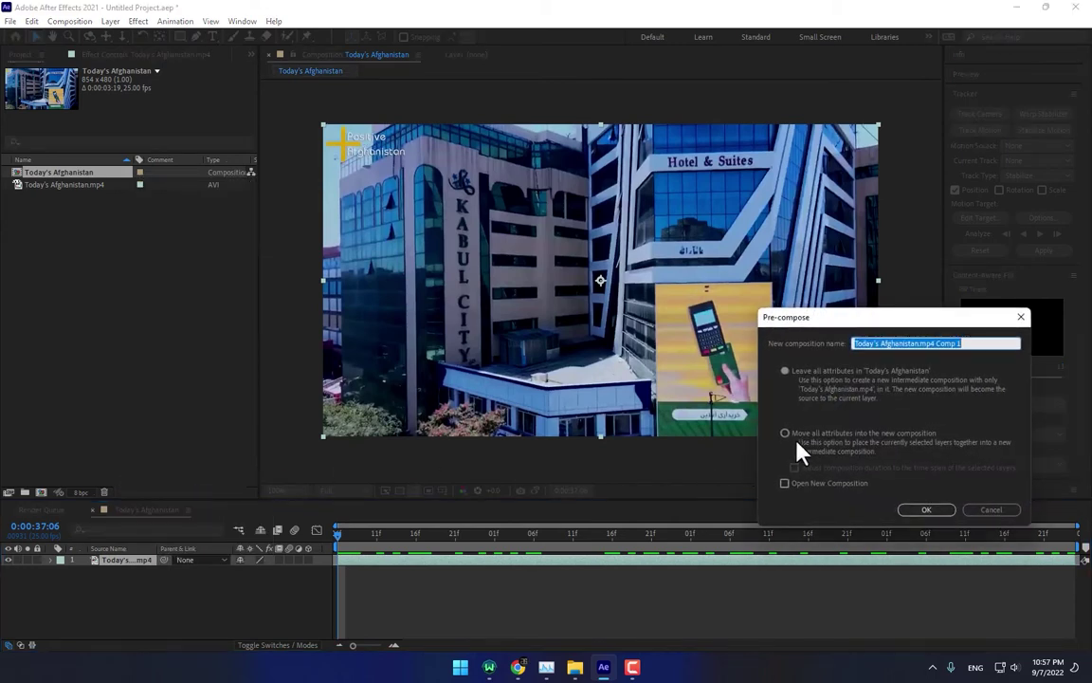
left_click(787, 438)
left_click_drag(983, 342, 891, 345)
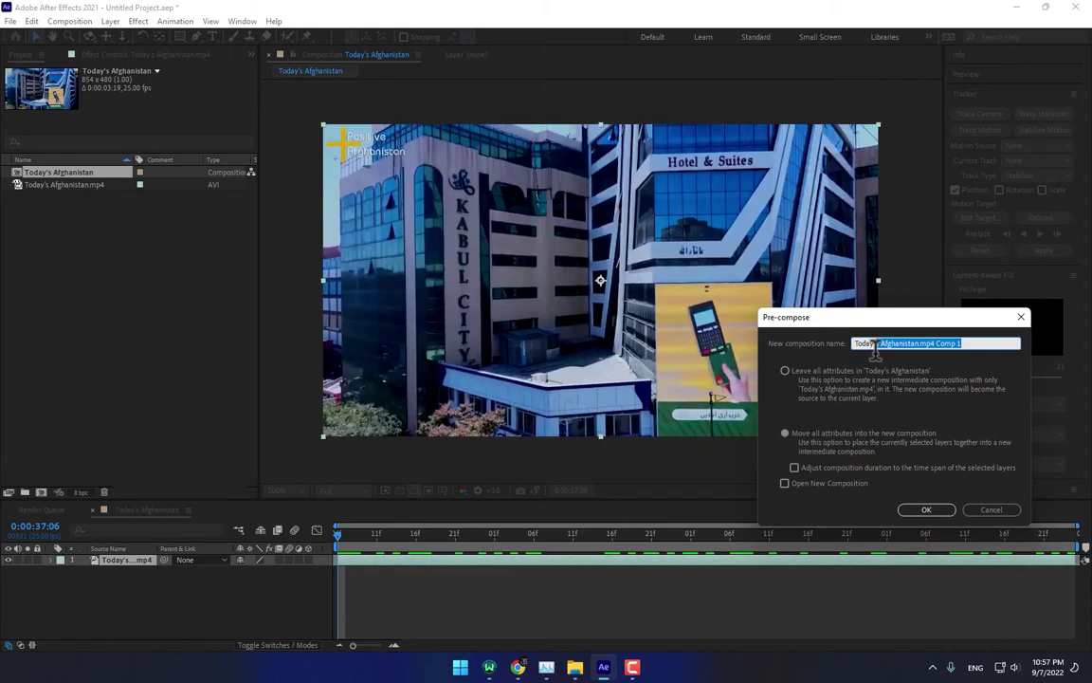
key("BackSpace")
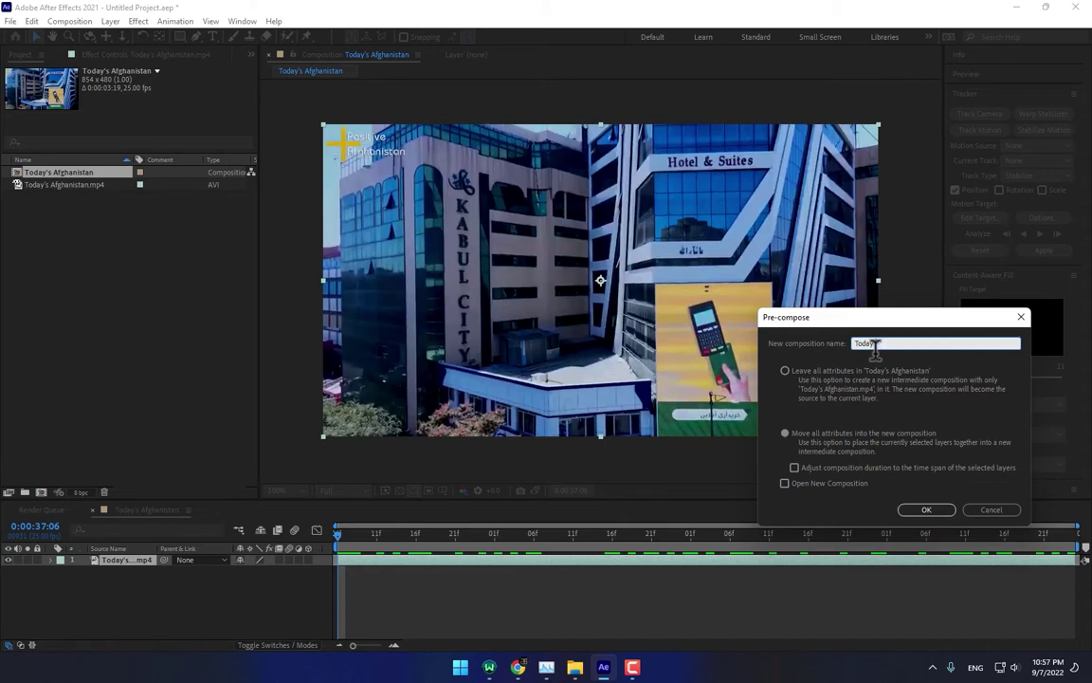
left_click(928, 511)
key("space")
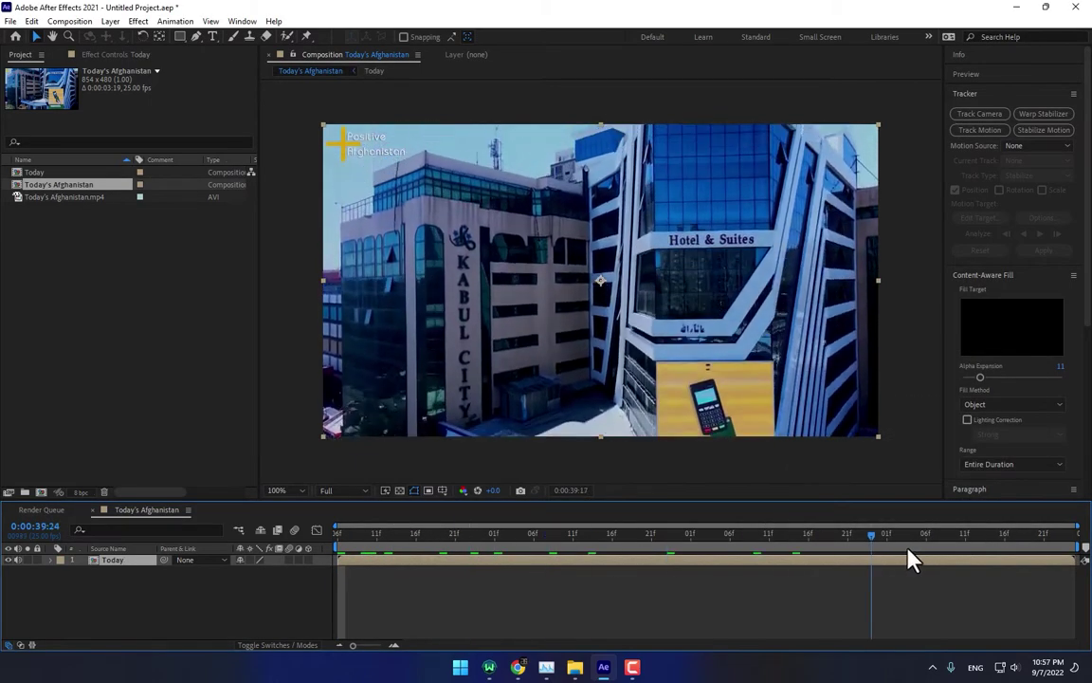
key("space")
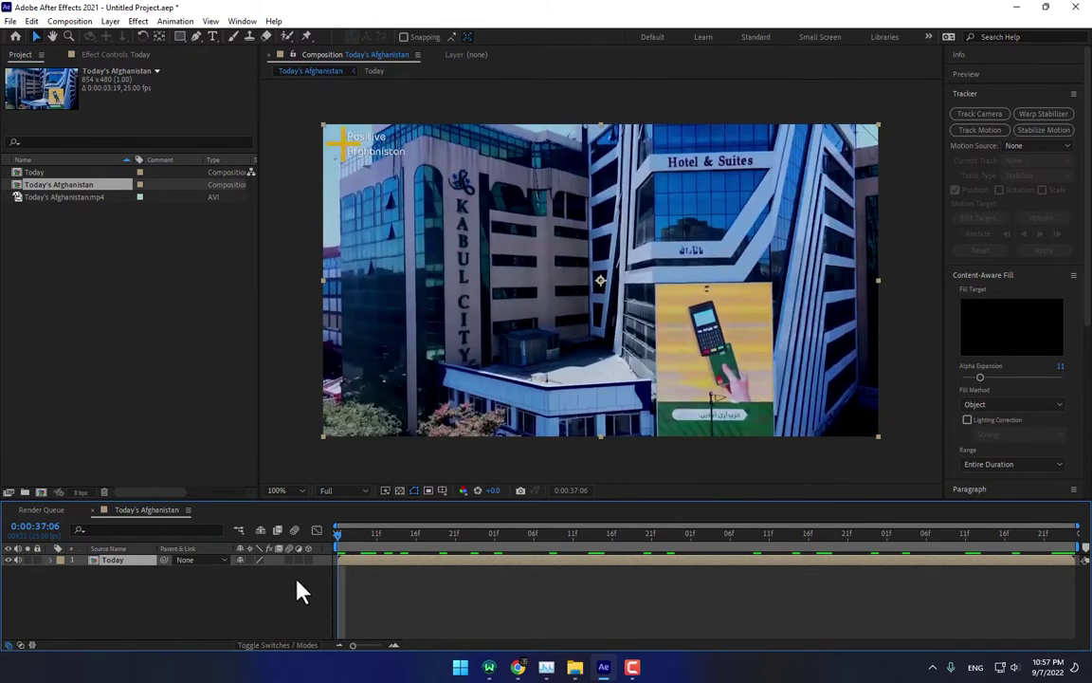
Step: Switch to the Motion Tracking workspace and start Track Motion on the Today layer
left_click(928, 37)
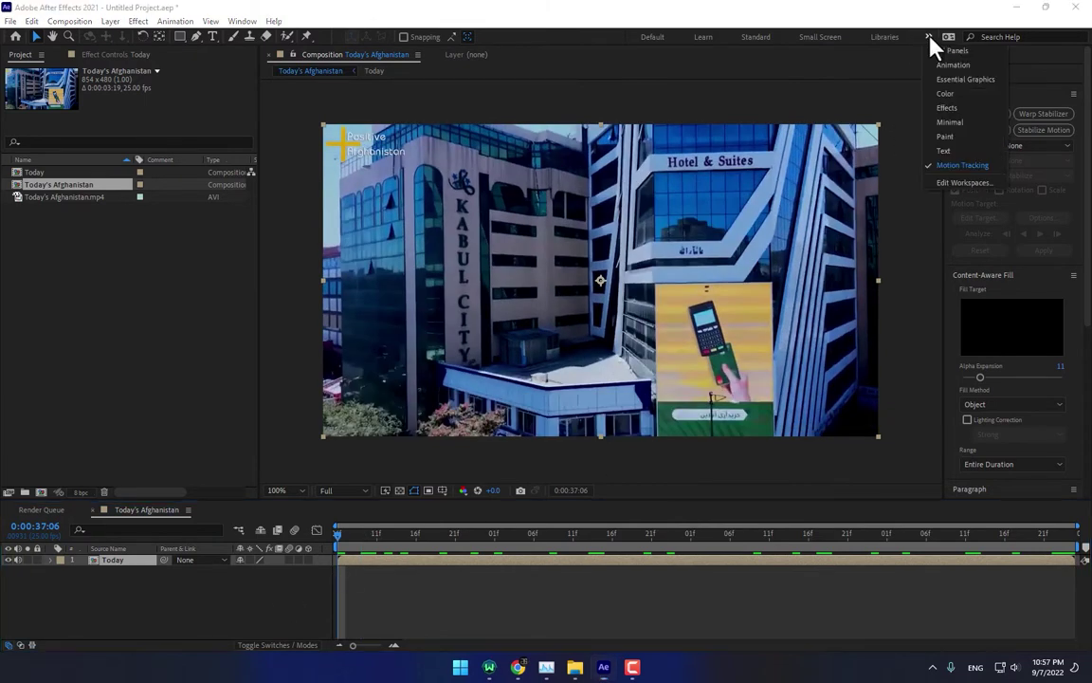
left_click(954, 167)
left_click(982, 132)
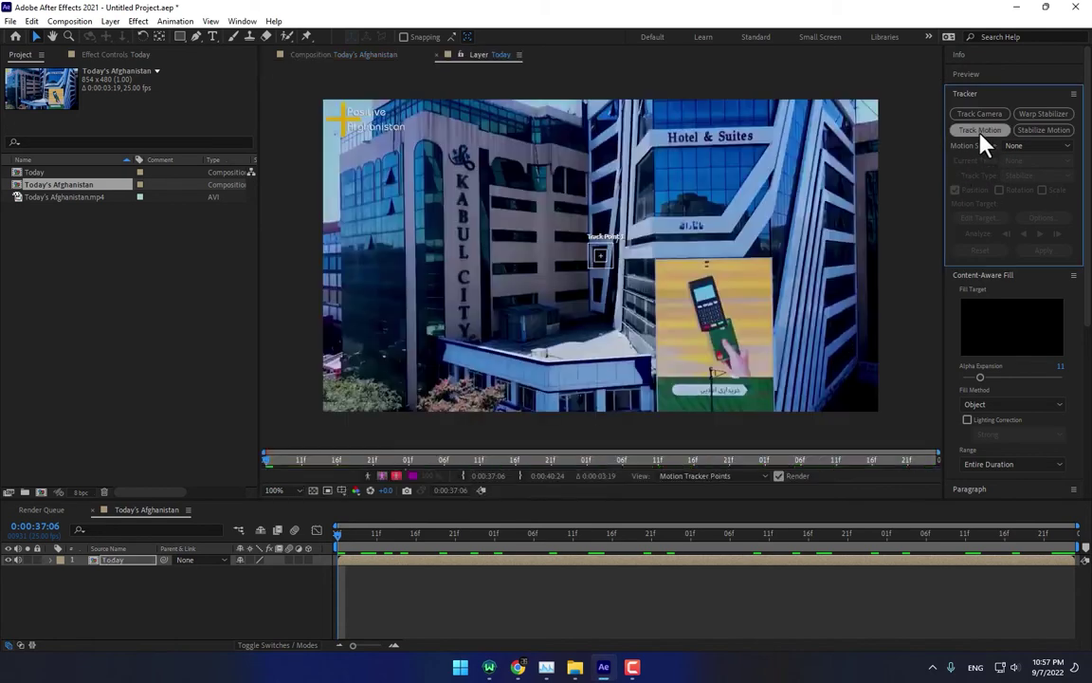
left_click_drag(741, 241, 595, 282)
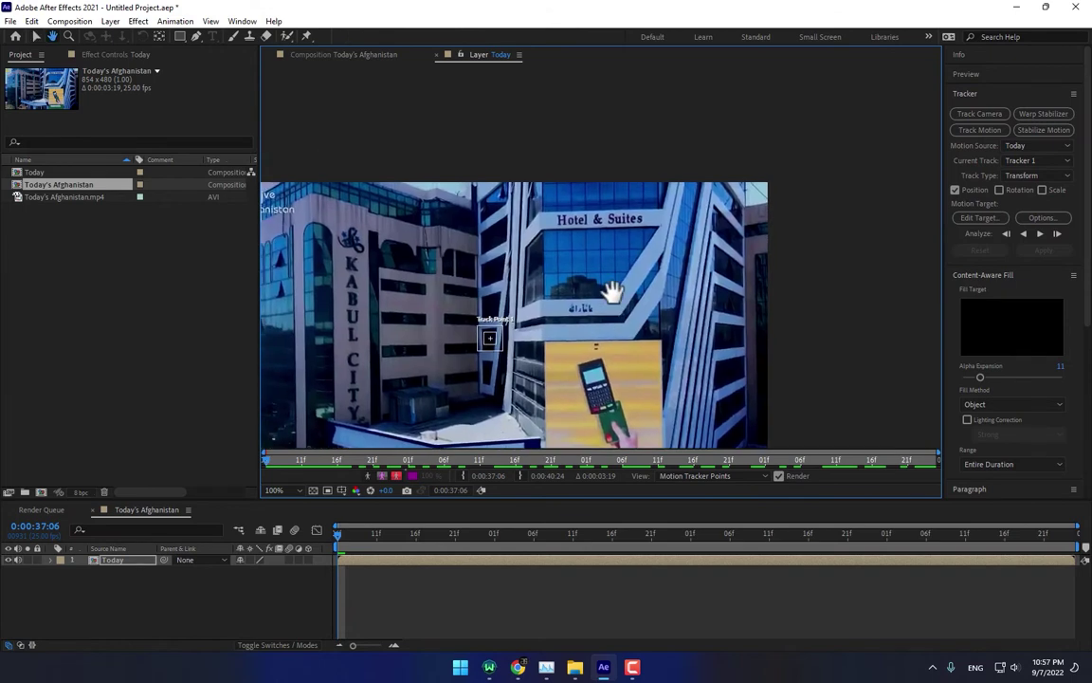
scroll(587, 332, "up", 1)
scroll(588, 356, "down", 2)
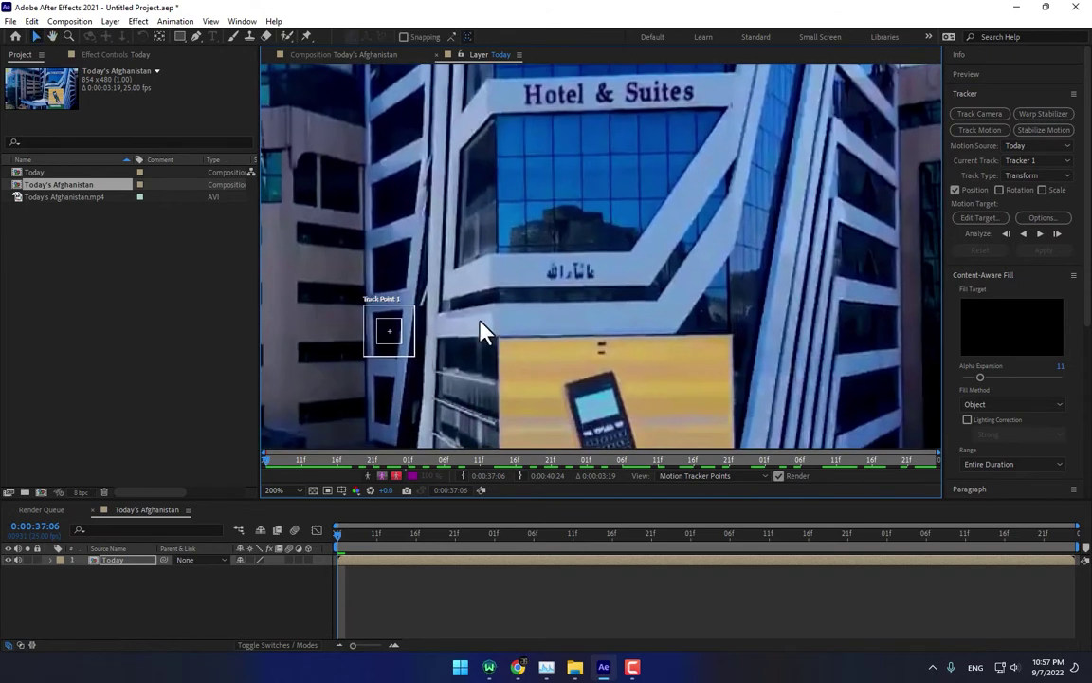
Step: Place Track Point 1 on the yellow sign, analyze it forward, and scrub to check
left_click_drag(400, 353, 623, 377)
left_click(614, 365)
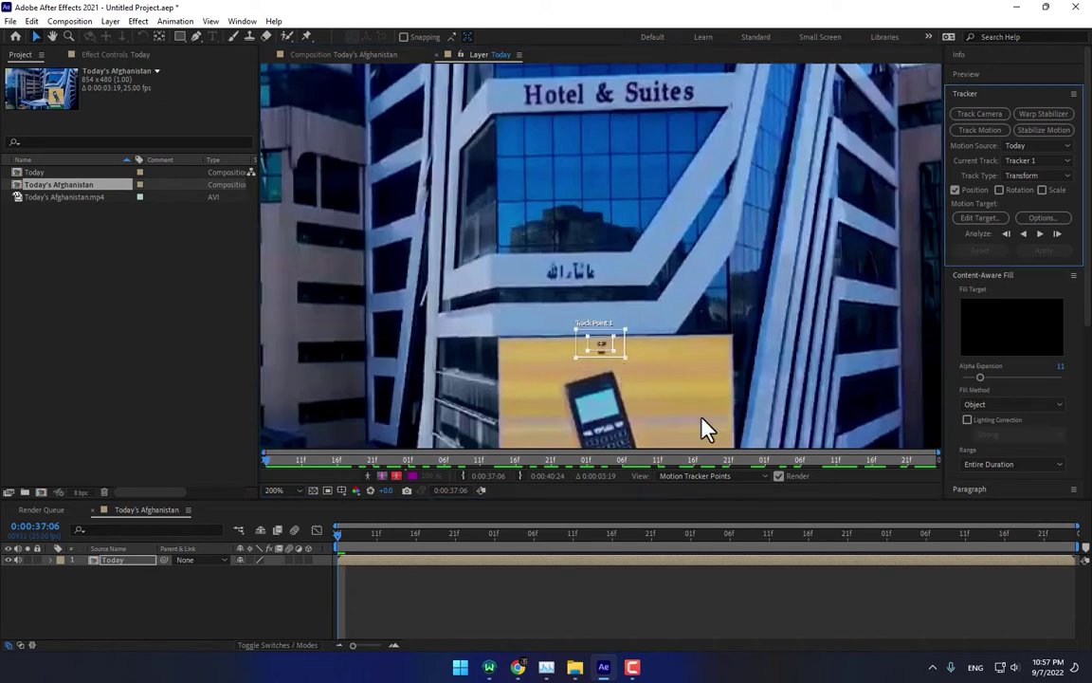
left_click(1040, 234)
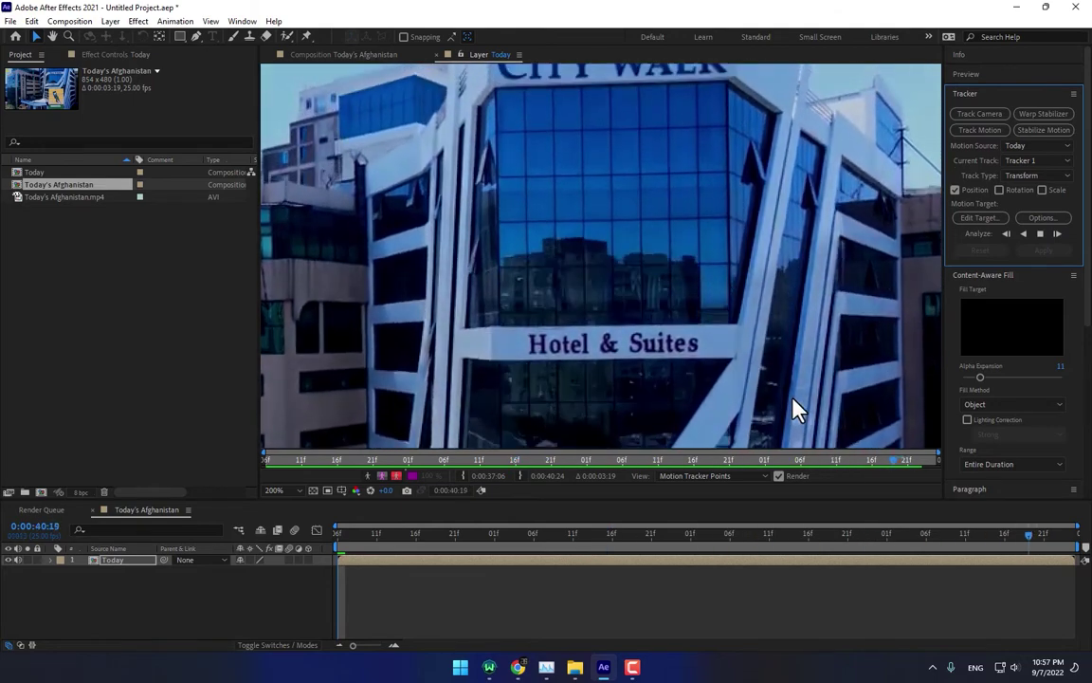
key("/")
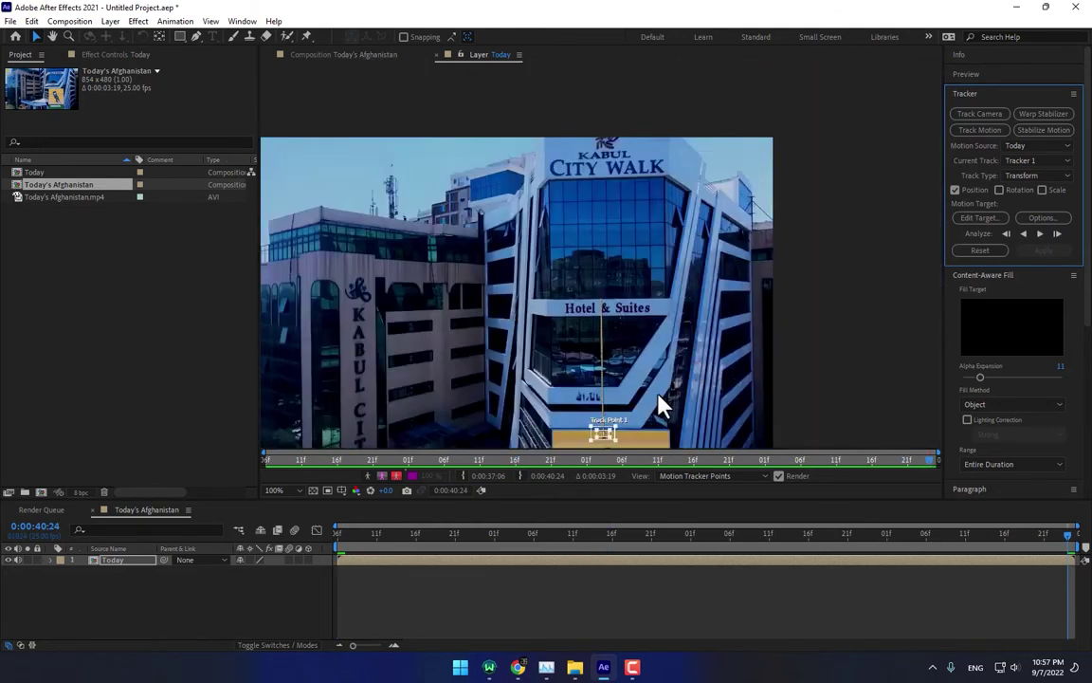
left_click_drag(688, 406, 690, 371)
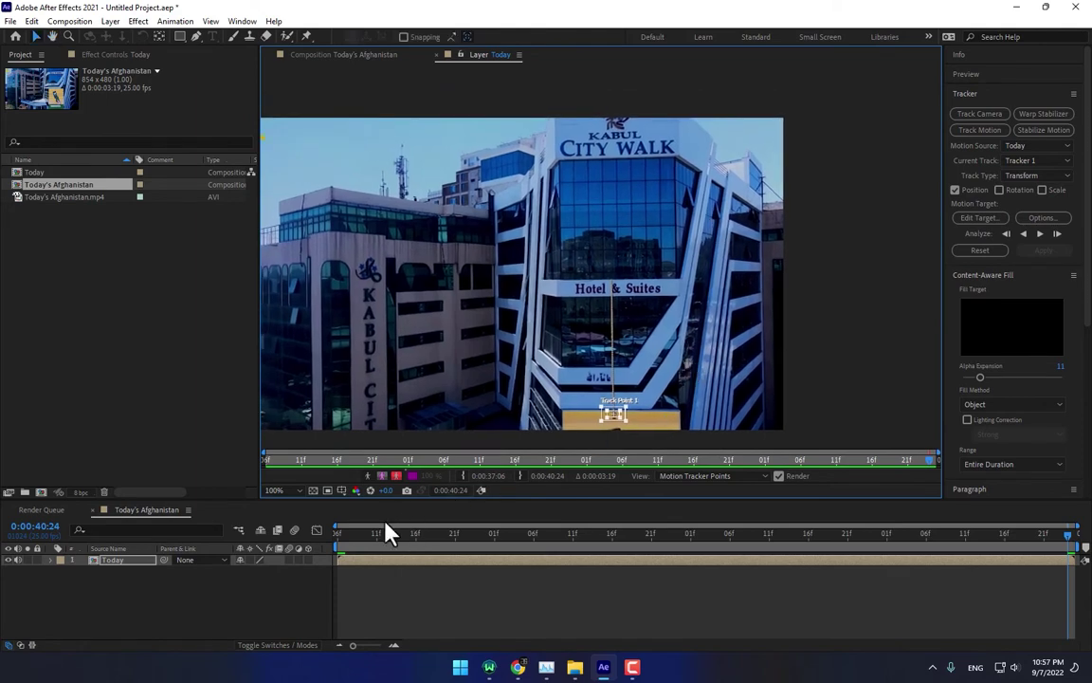
left_click_drag(382, 538, 600, 573)
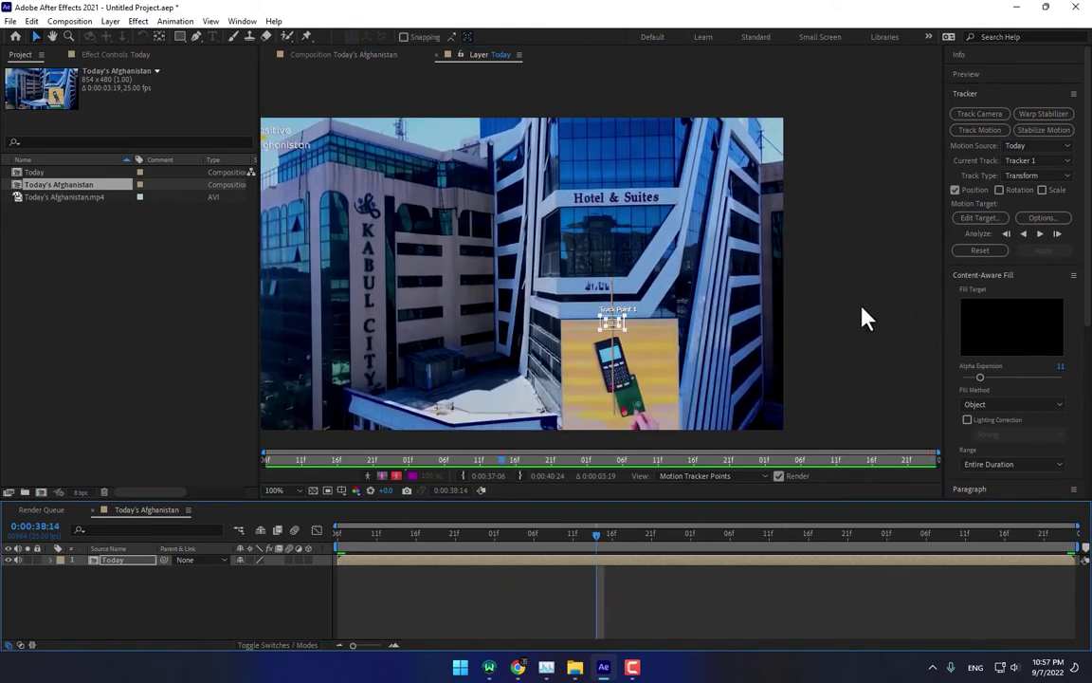
Step: Add a new Null Object layer to the composition
right_click(298, 599)
mouse_move(340, 442)
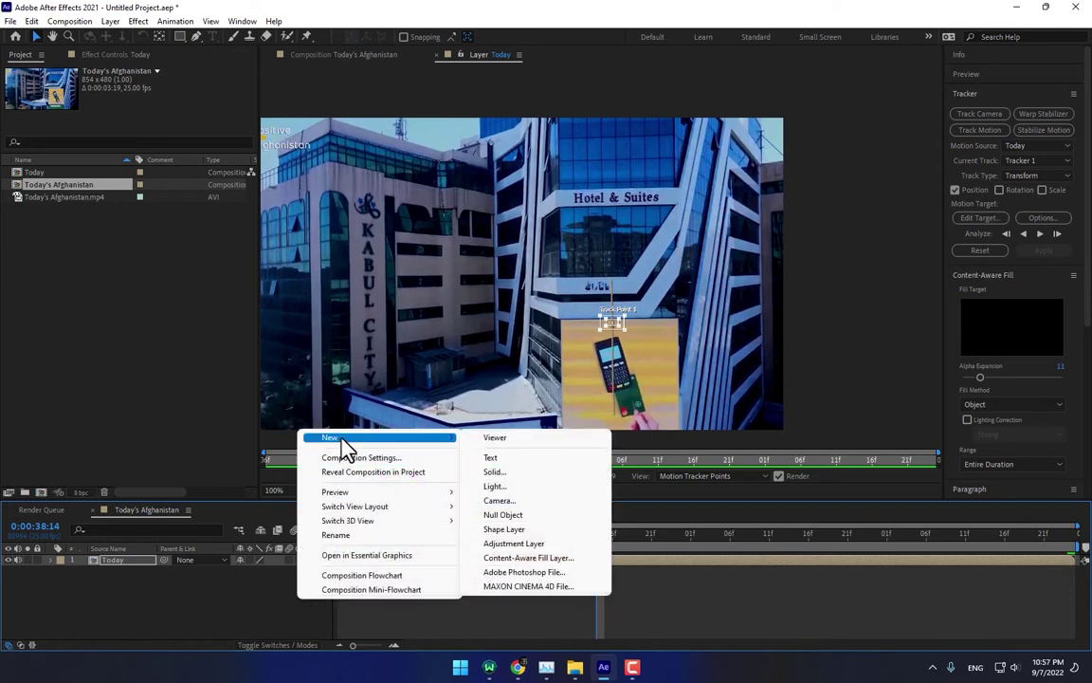
left_click(517, 515)
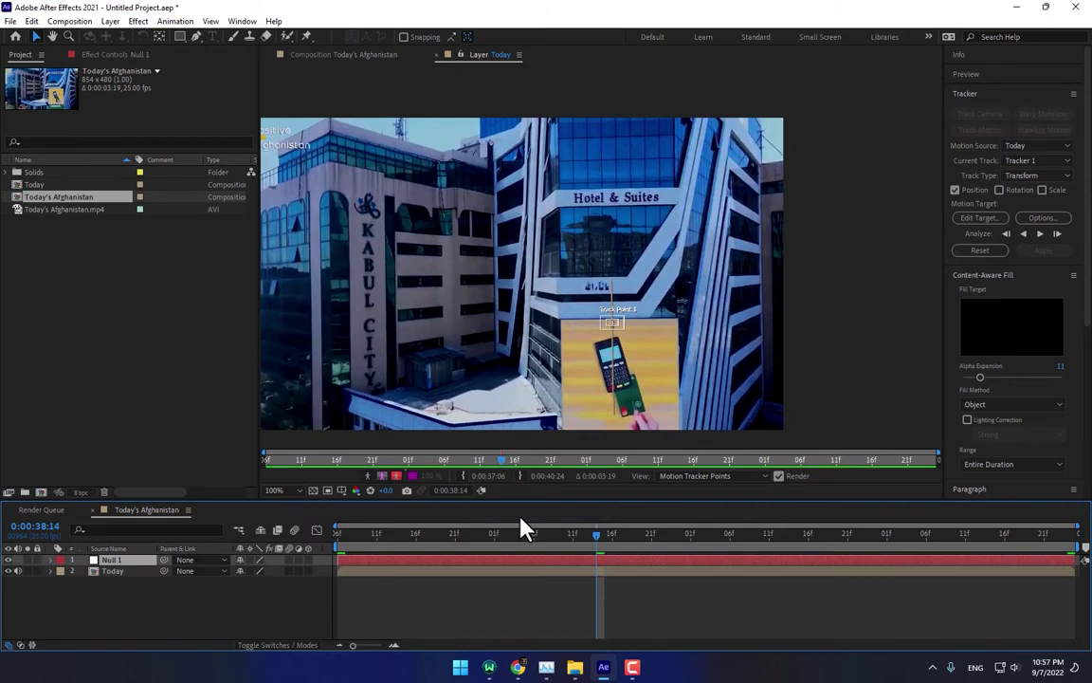
Step: Apply the track to Null 1 in X and Y, then scrub and fit the viewer to verify
left_click(986, 218)
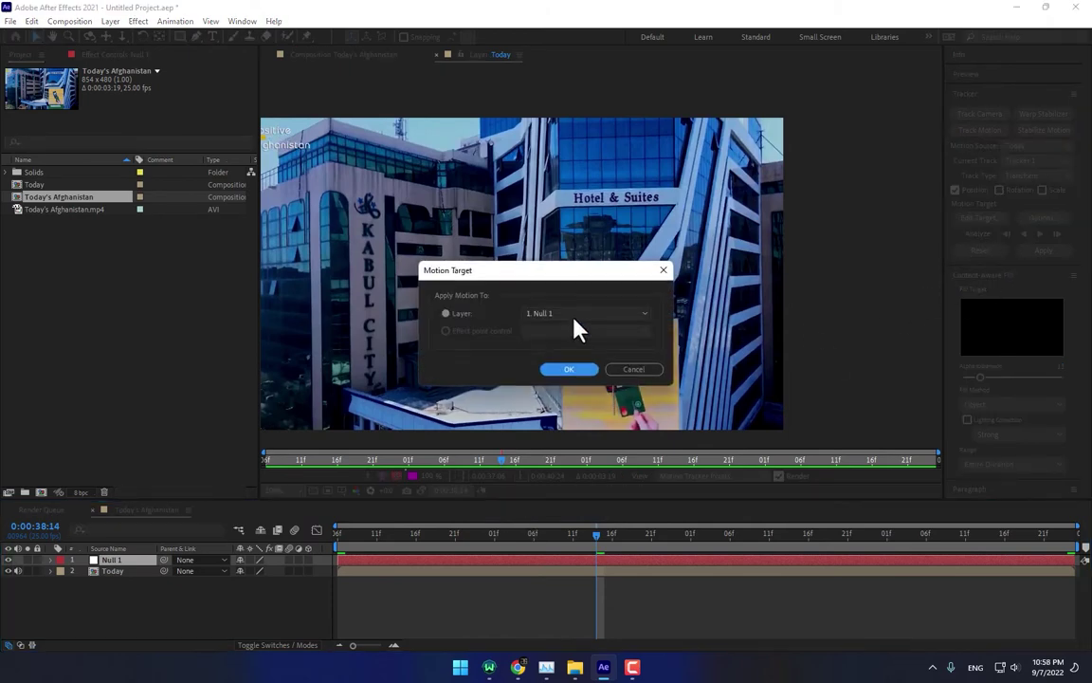
left_click(570, 371)
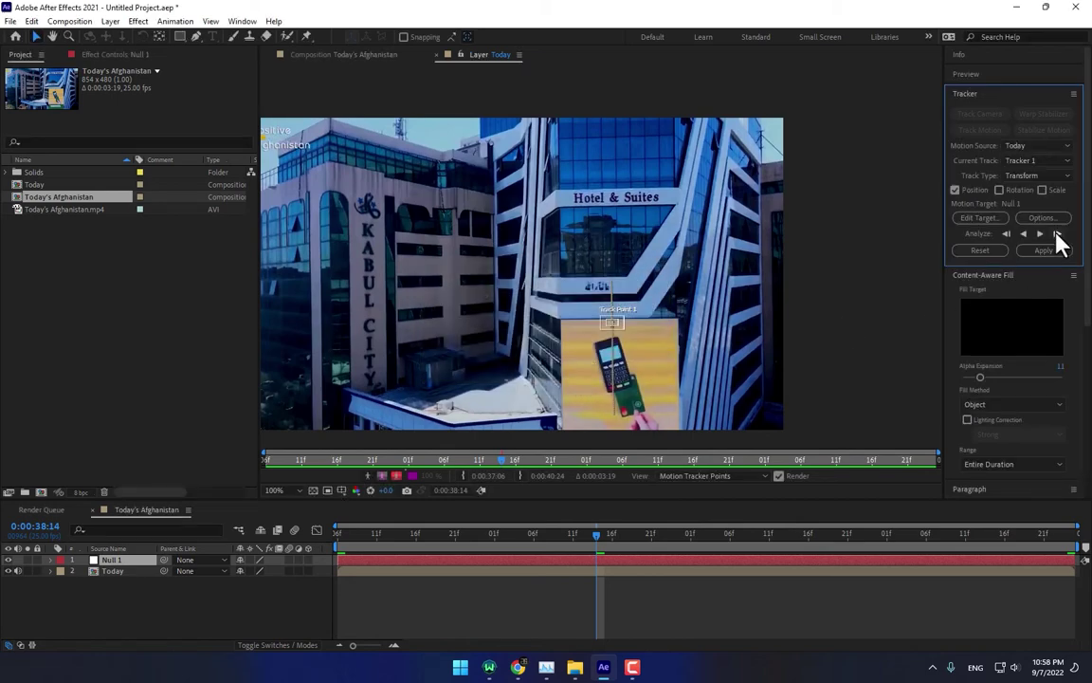
left_click(1044, 252)
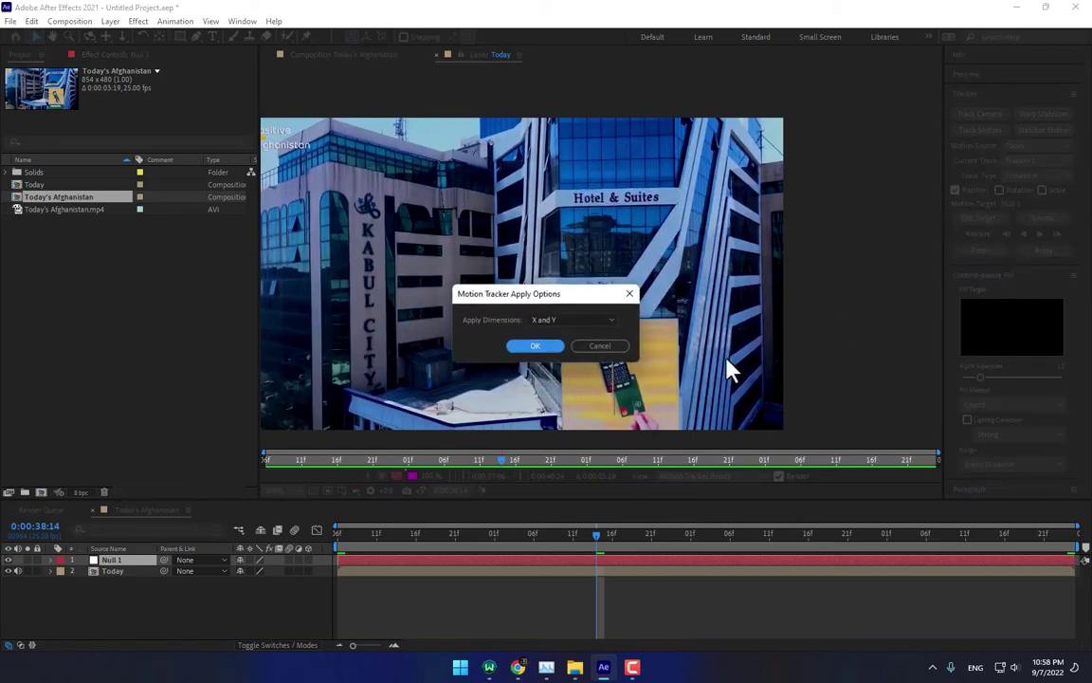
left_click(542, 350)
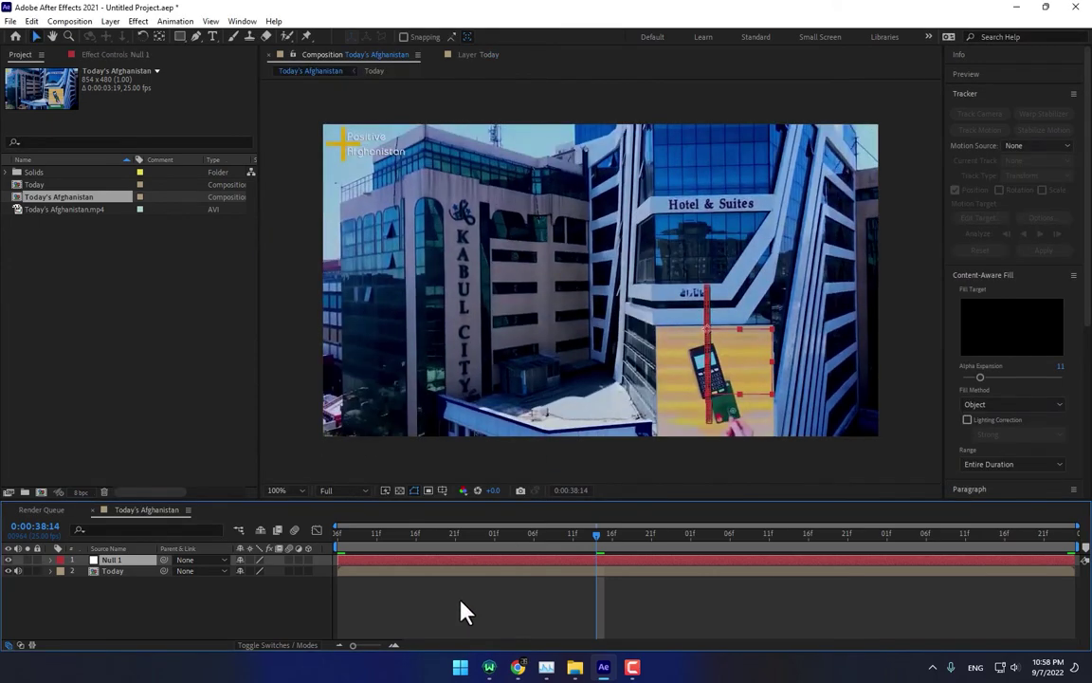
left_click_drag(390, 532, 257, 612)
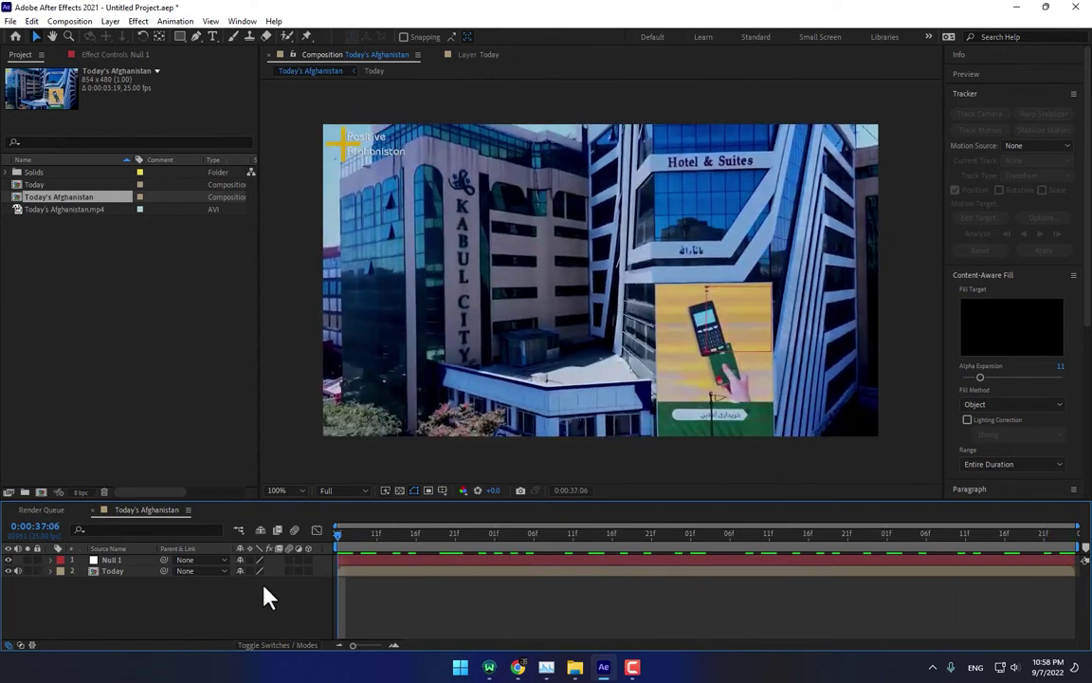
left_click(279, 490)
left_click(305, 285)
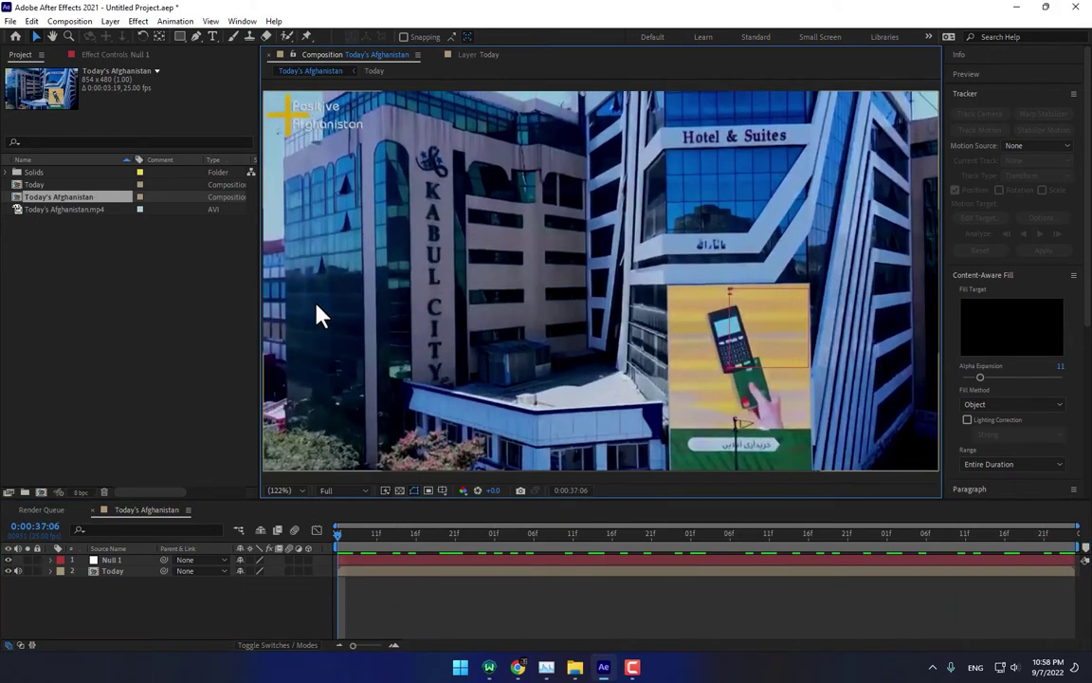
left_click(124, 571)
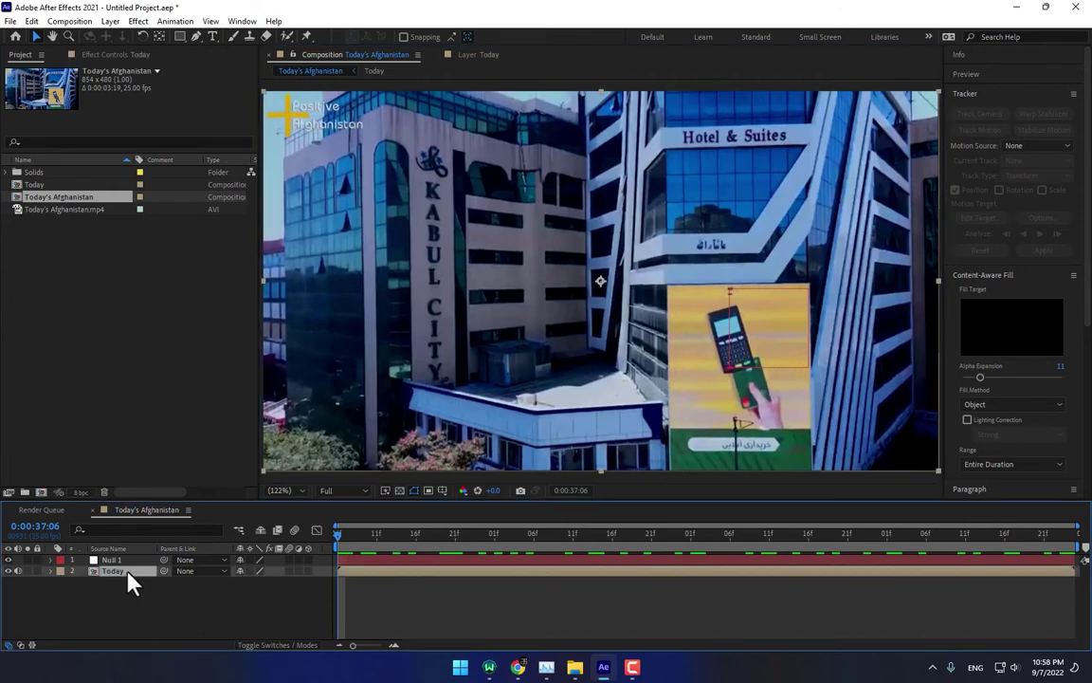
Step: Apply the Cineon Converter effect, found by searching 'cine', to the Today layer
left_click(927, 38)
left_click(951, 118)
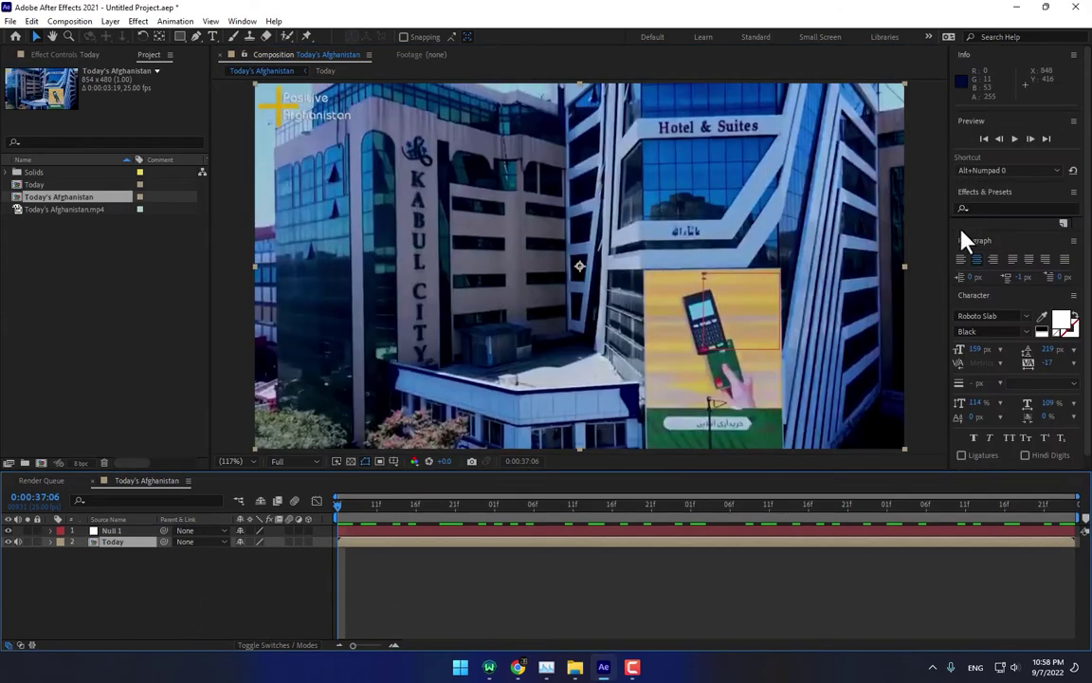
left_click(1000, 209)
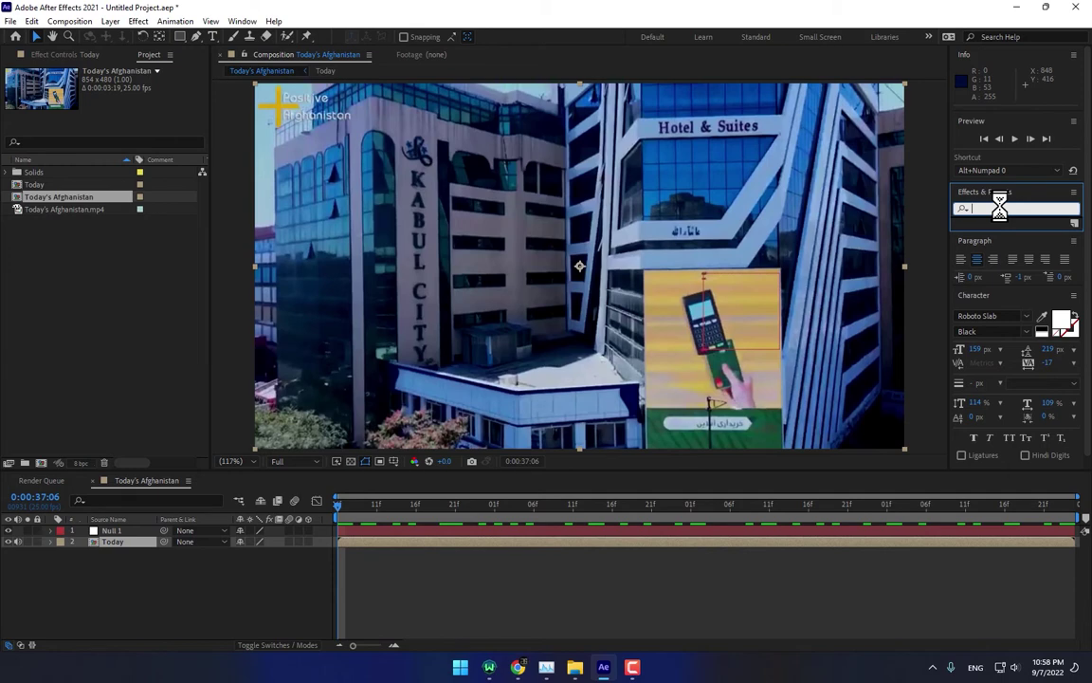
type("cine")
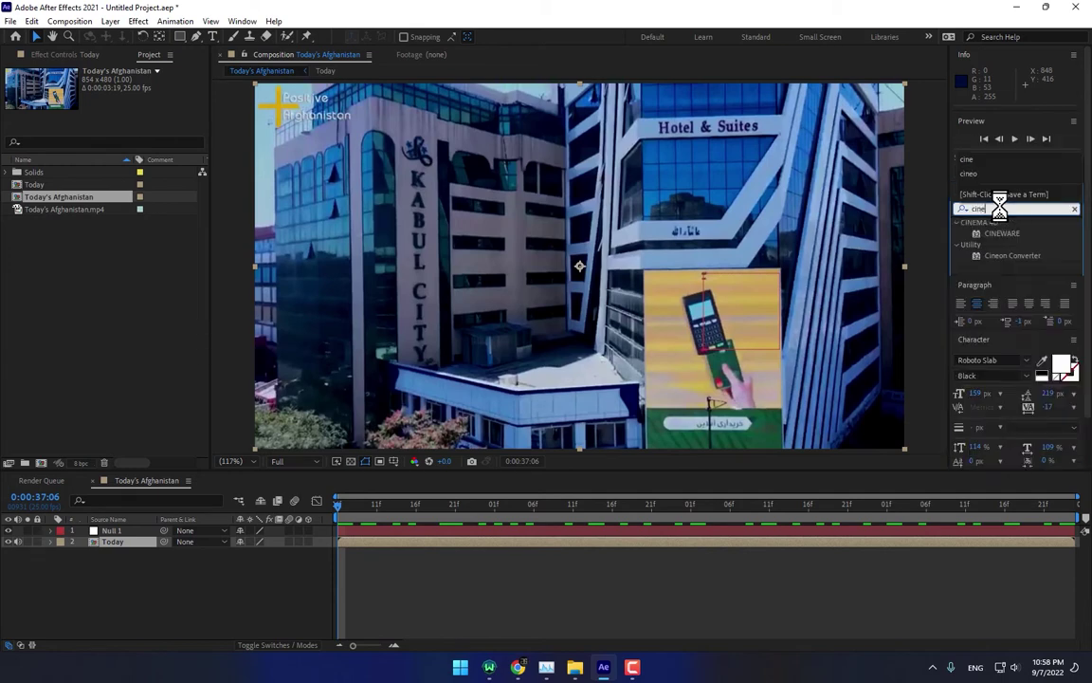
left_click_drag(1013, 256, 822, 324)
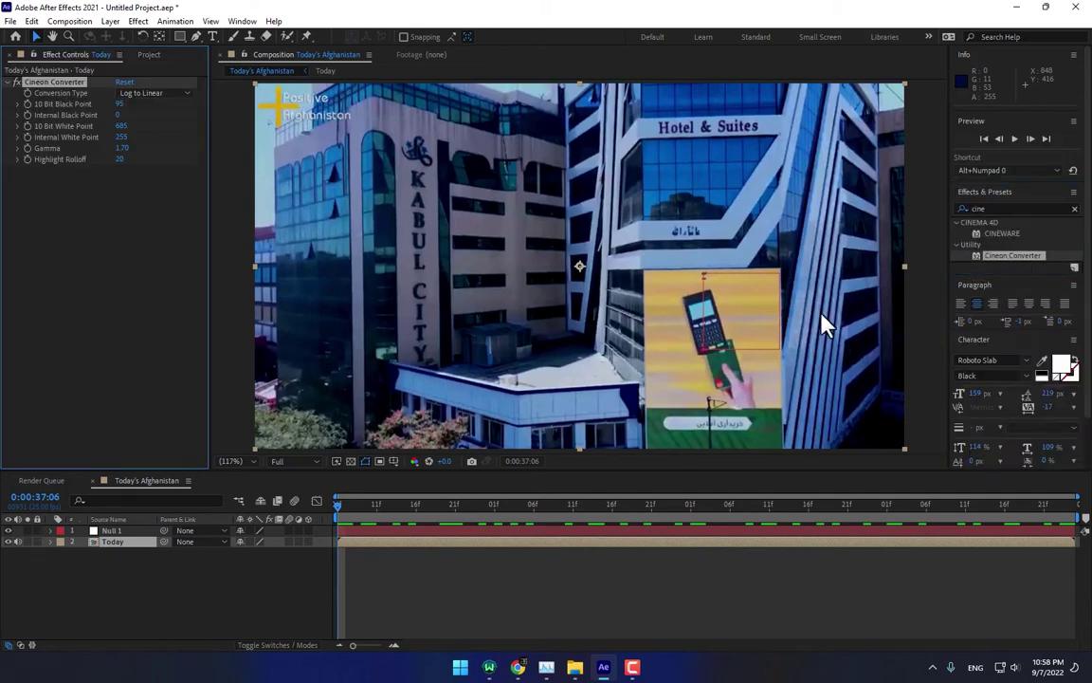
Step: Set Cineon Converter to Log to Log with a 10 Bit White Point of 1023
left_click(161, 94)
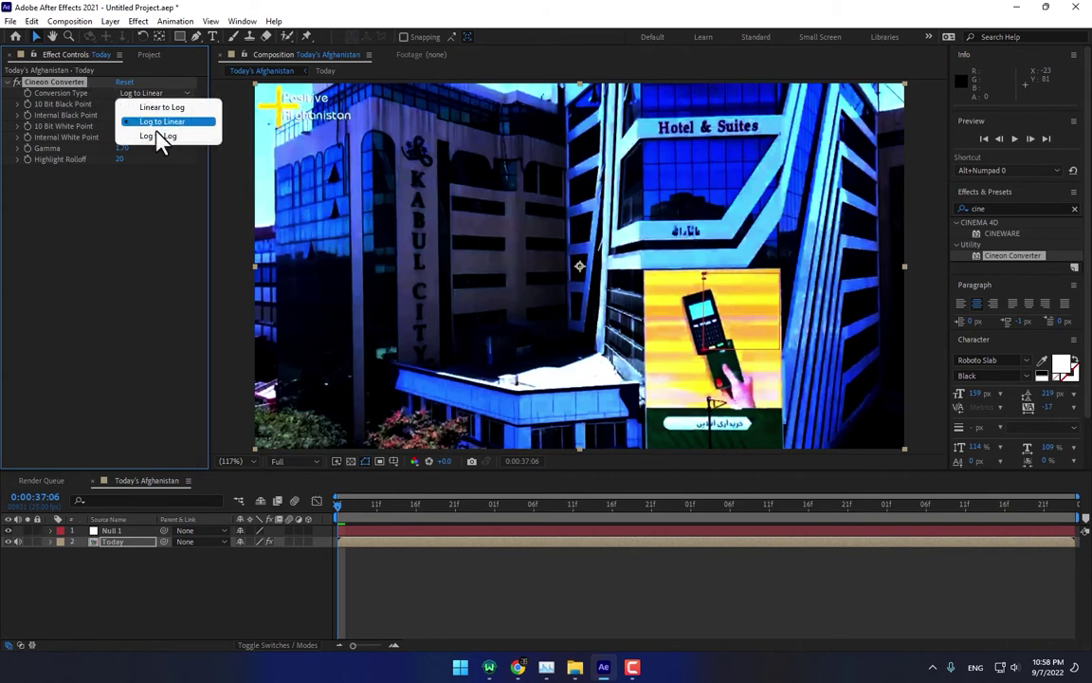
left_click(158, 138)
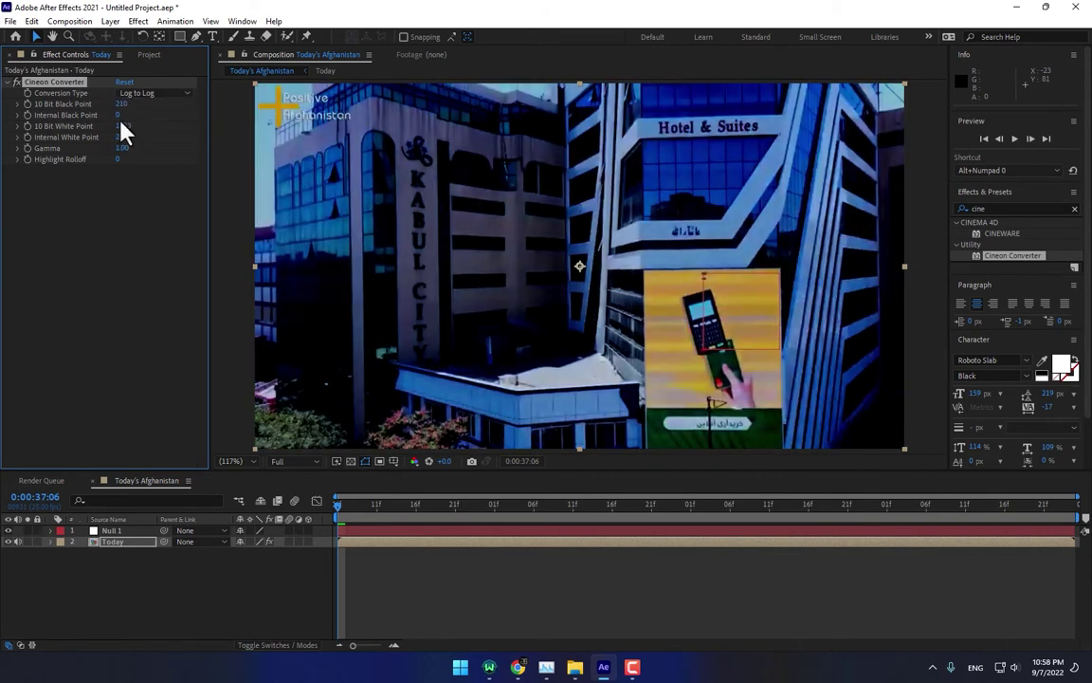
left_click_drag(137, 124, 112, 137)
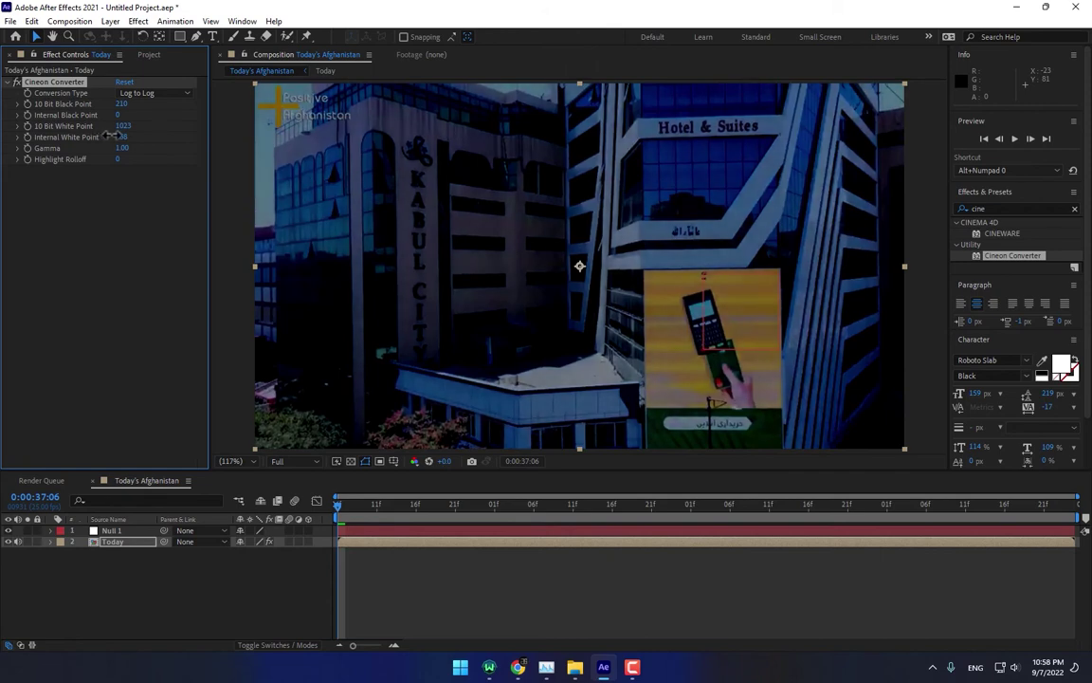
right_click(237, 607)
Step: Create a red 854×480 composition-sized solid named 'Saber'
mouse_move(271, 446)
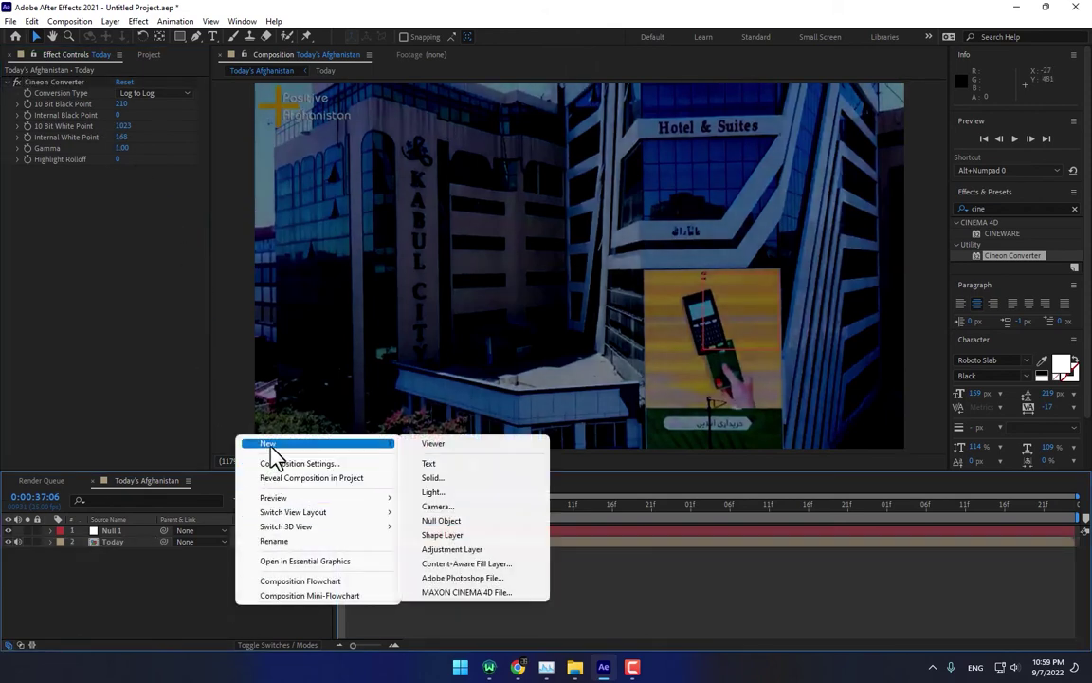
left_click(444, 480)
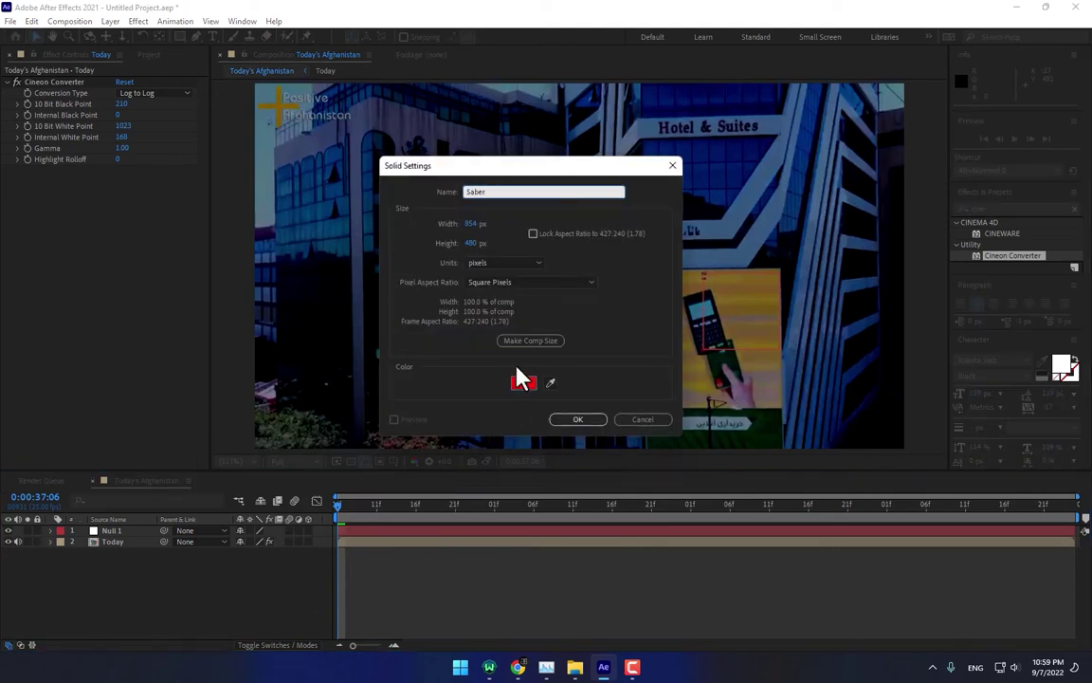
left_click(532, 343)
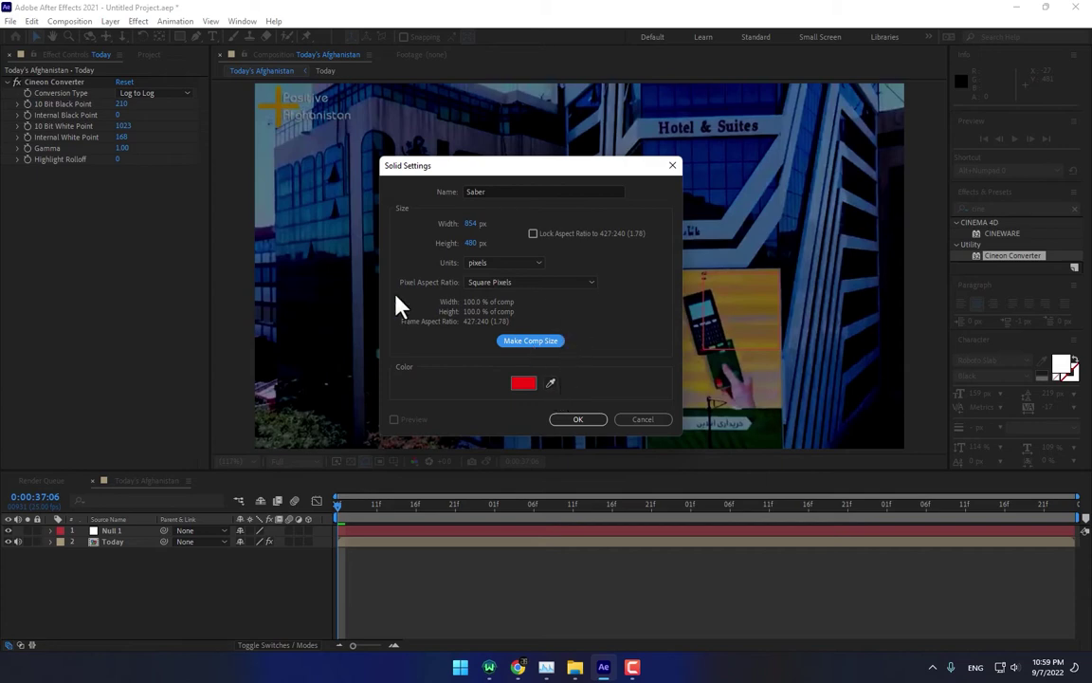
left_click(581, 234)
left_click(642, 420)
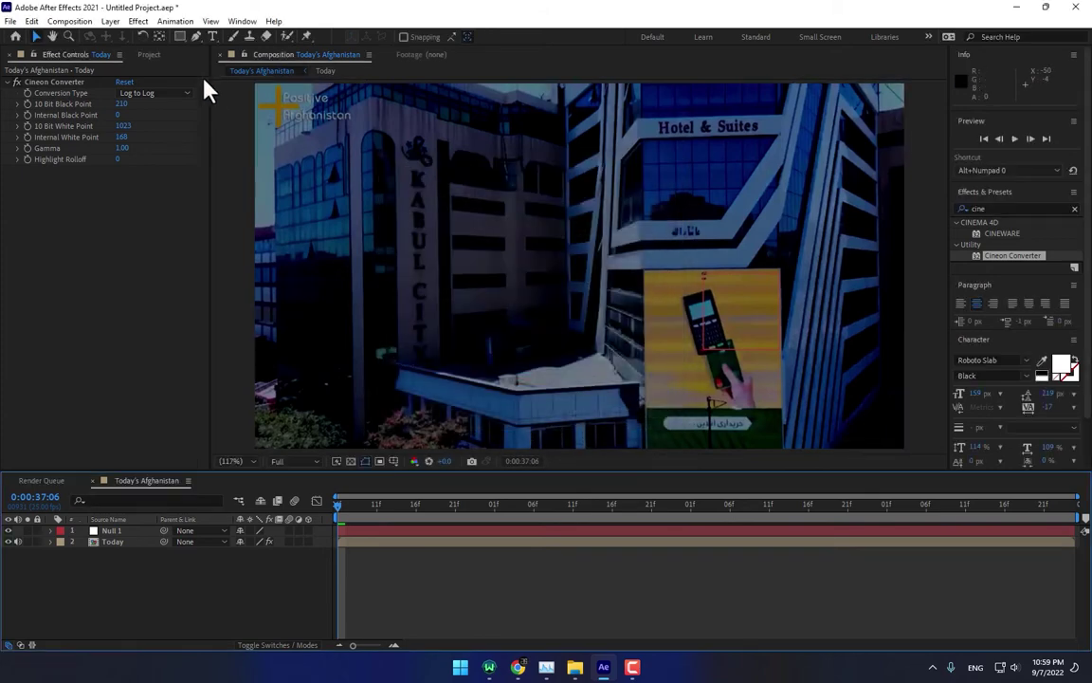
left_click(149, 55)
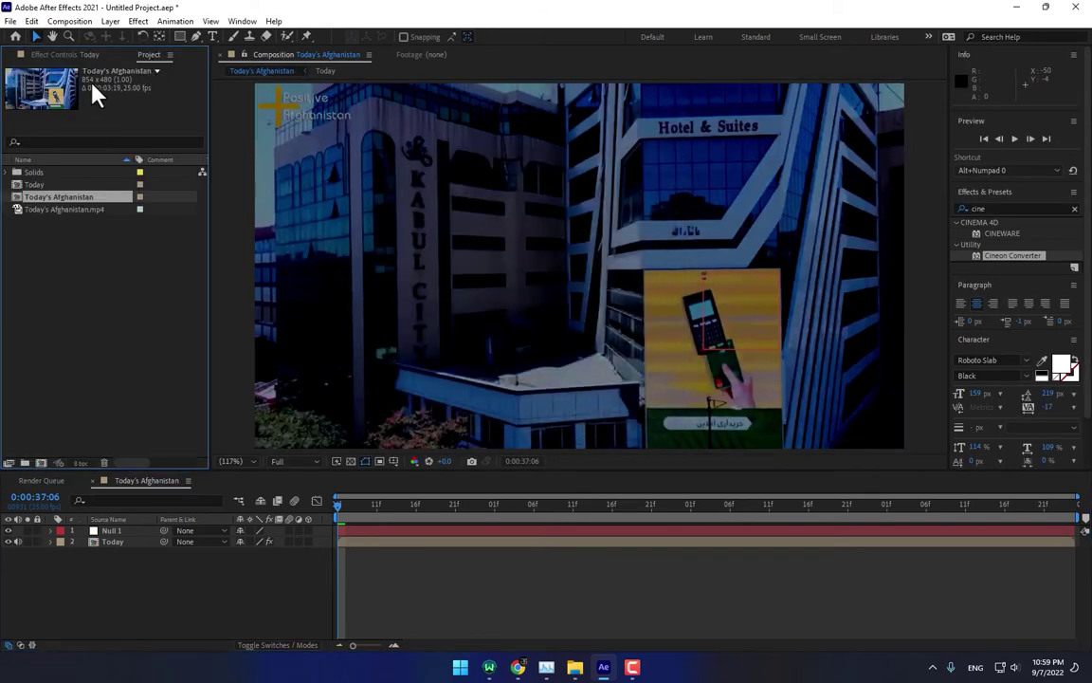
key("ctrl+y")
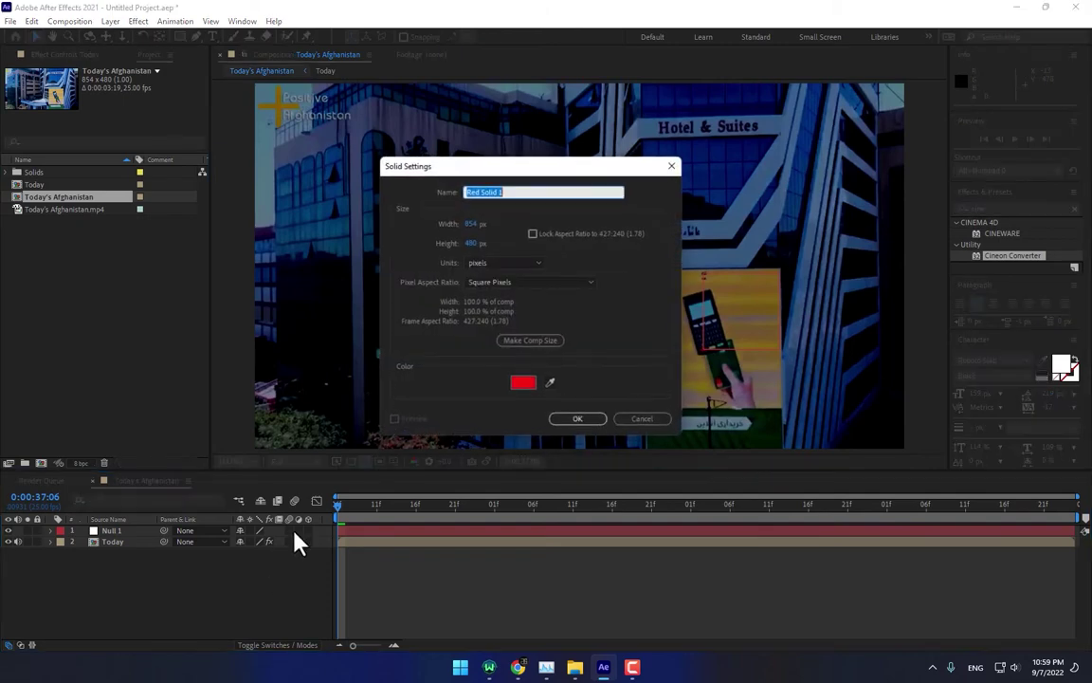
type("Saber")
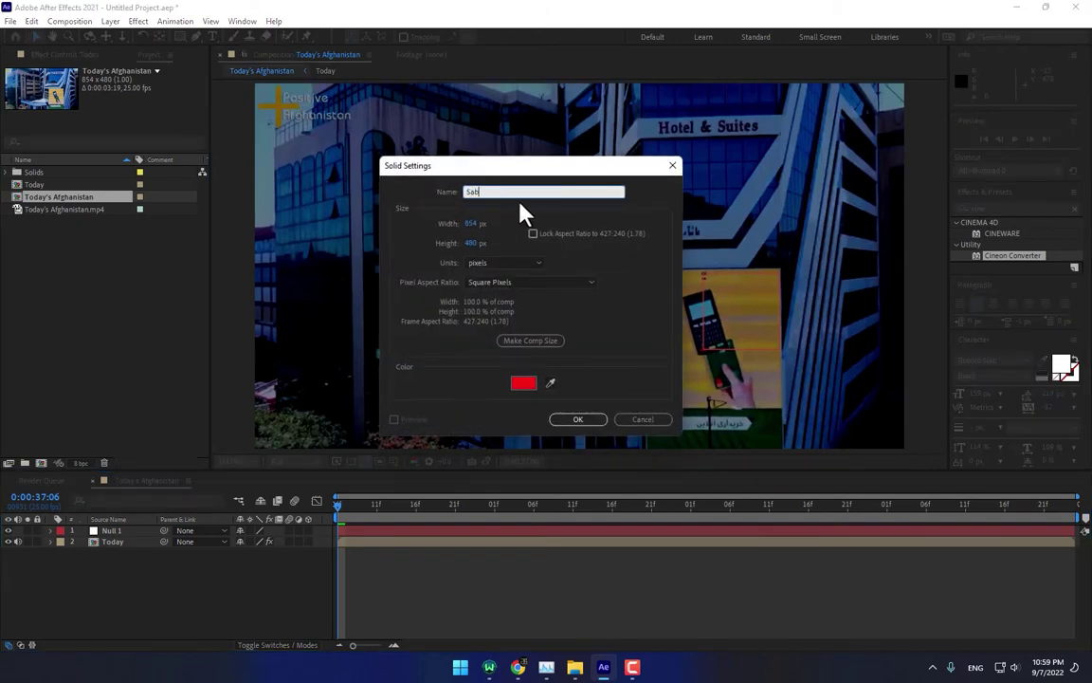
left_click(639, 396)
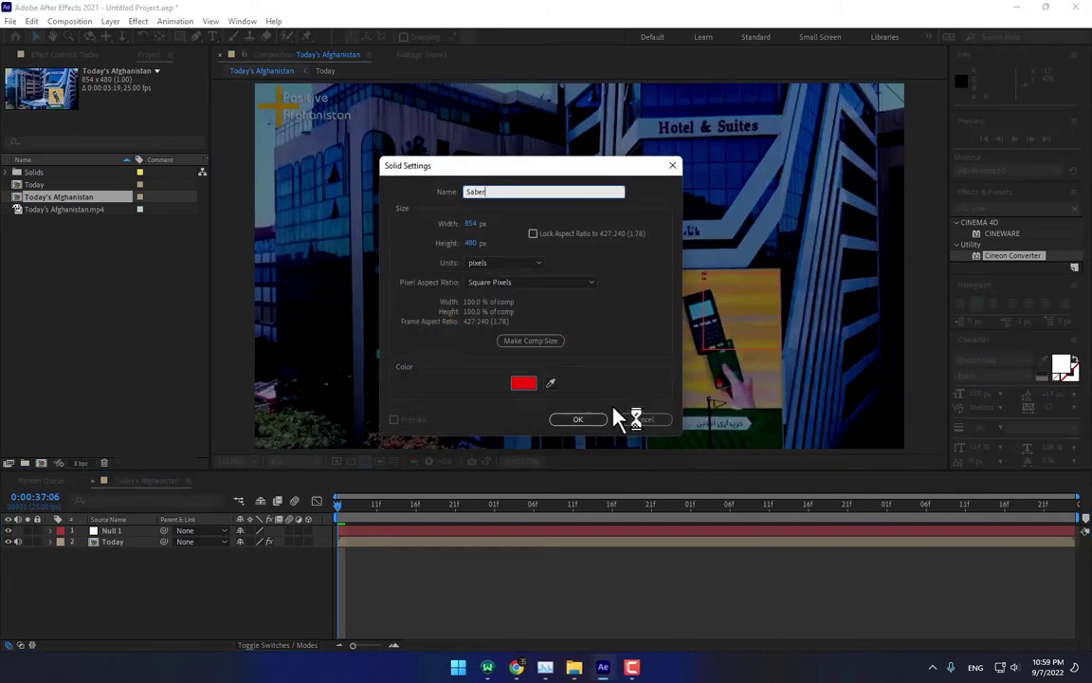
left_click(577, 419)
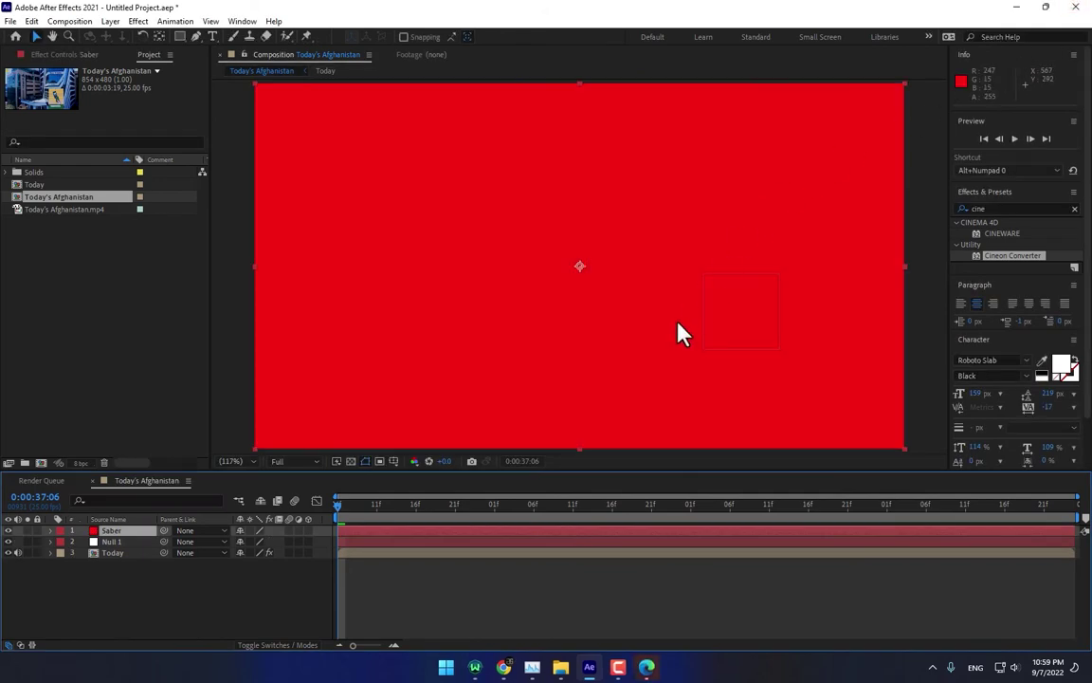
Step: Apply the Video Copilot Saber effect to the Saber solid and hide the layer
right_click(646, 667)
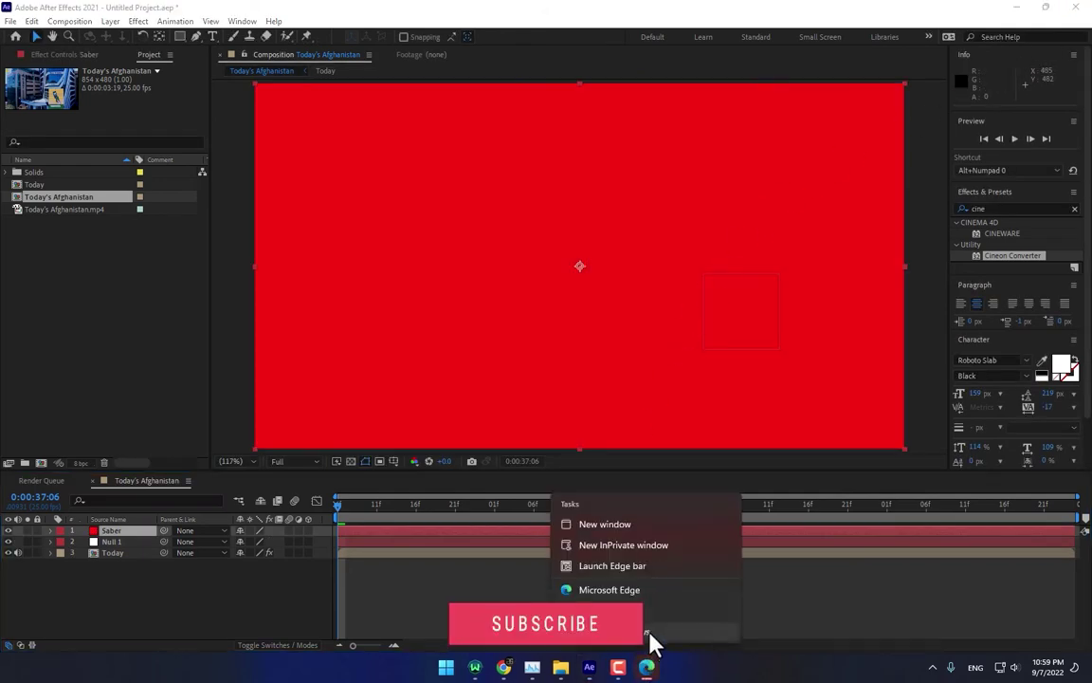
left_click(649, 645)
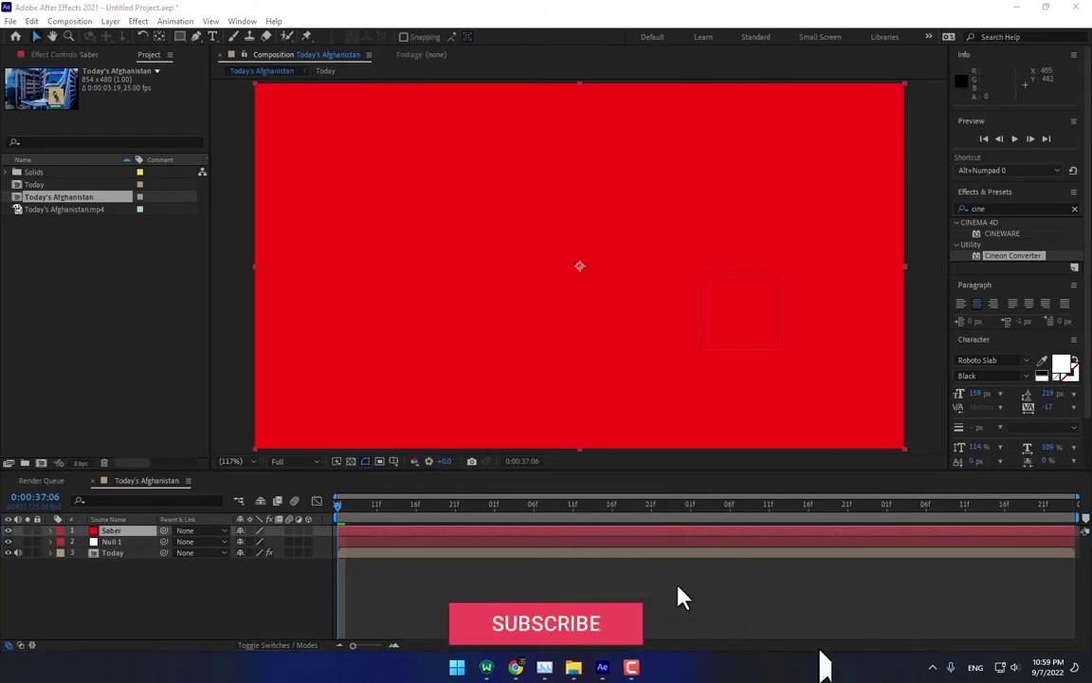
left_click(138, 20)
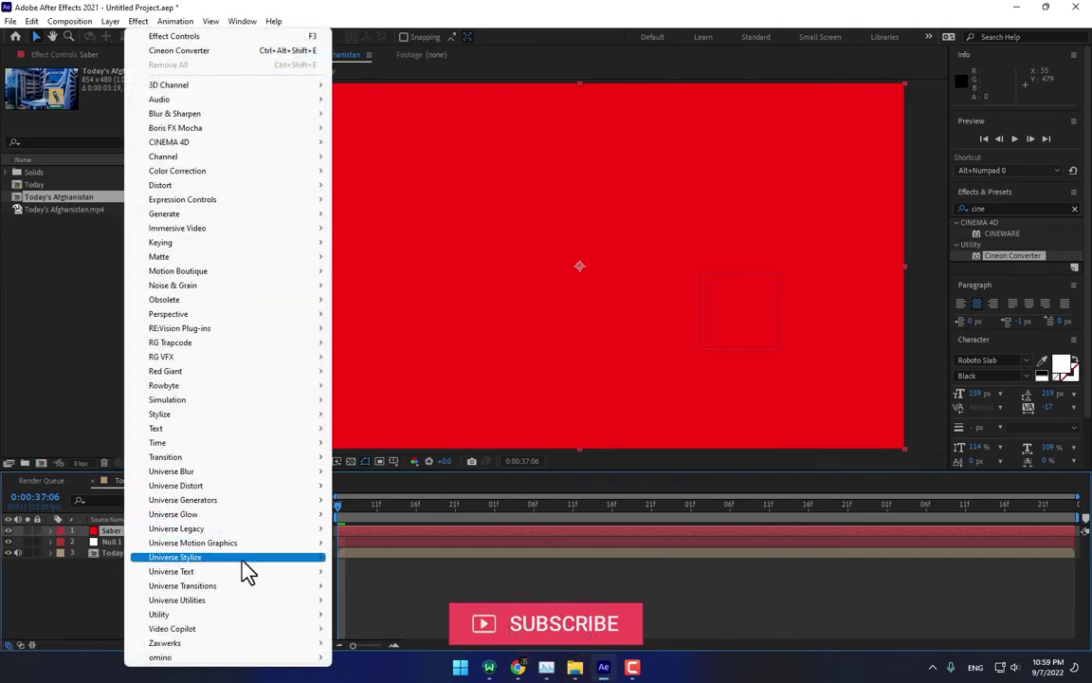
mouse_move(231, 629)
left_click(363, 644)
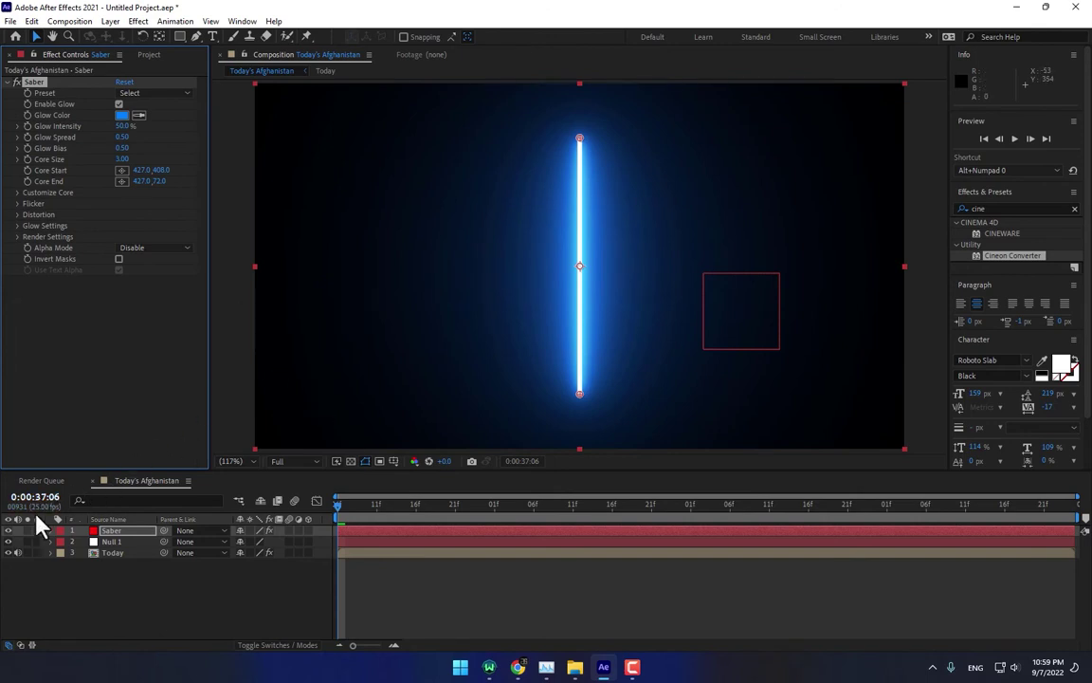
left_click(12, 542)
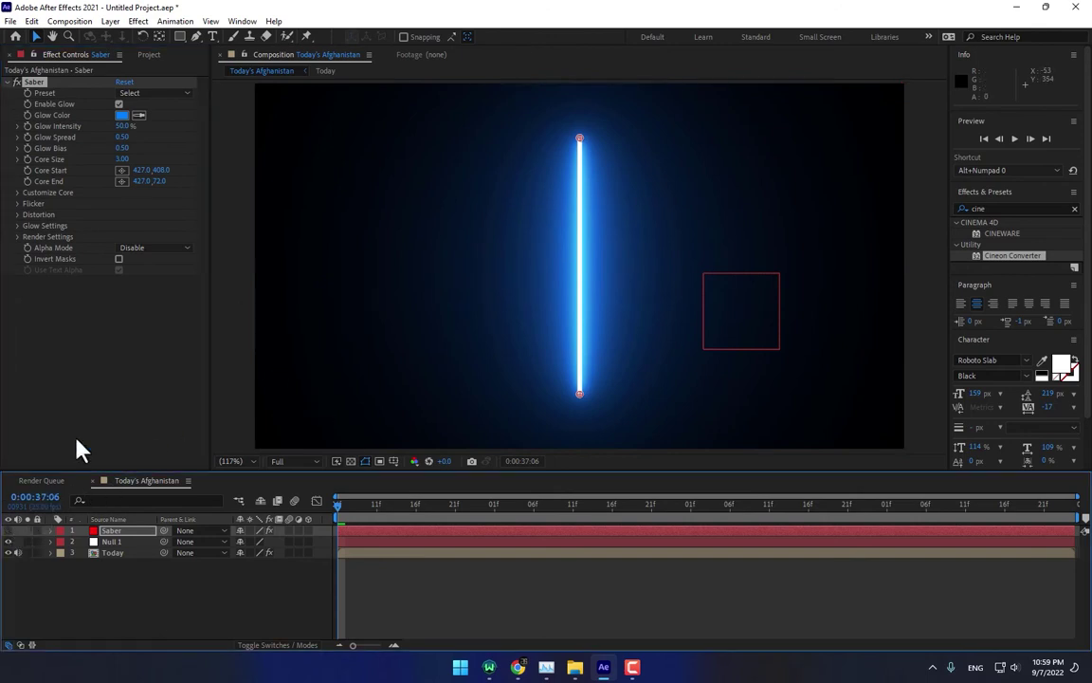
Step: Draw a closed four-point Pen mask around the glass window beneath the Hotel & Suites sign
left_click(196, 37)
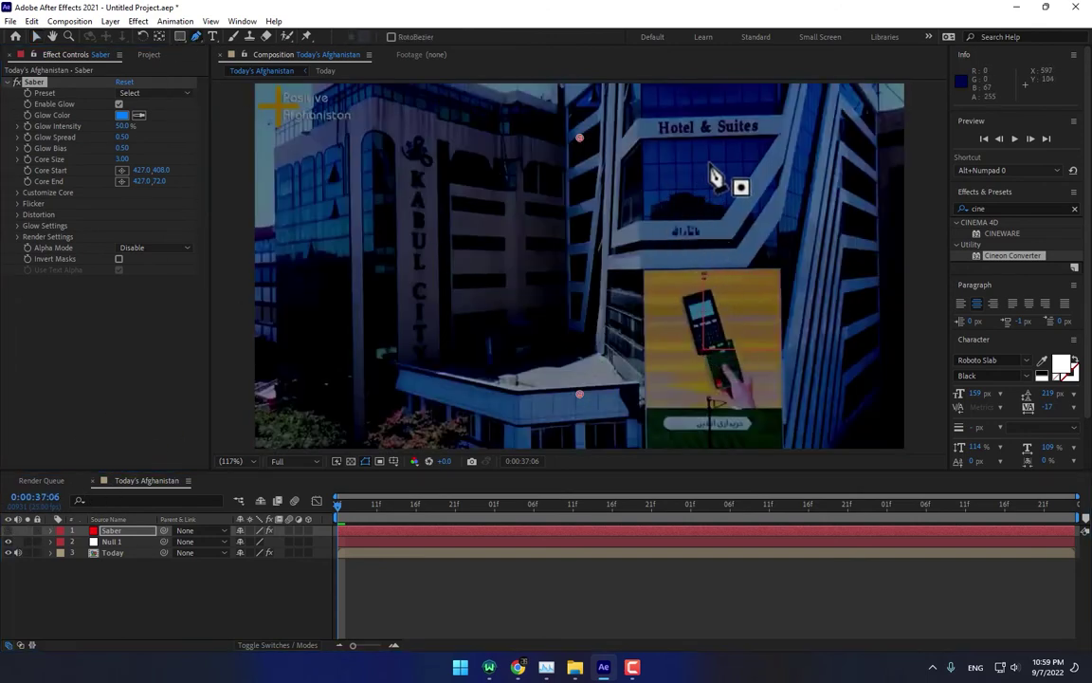
scroll(714, 175, "up", 4)
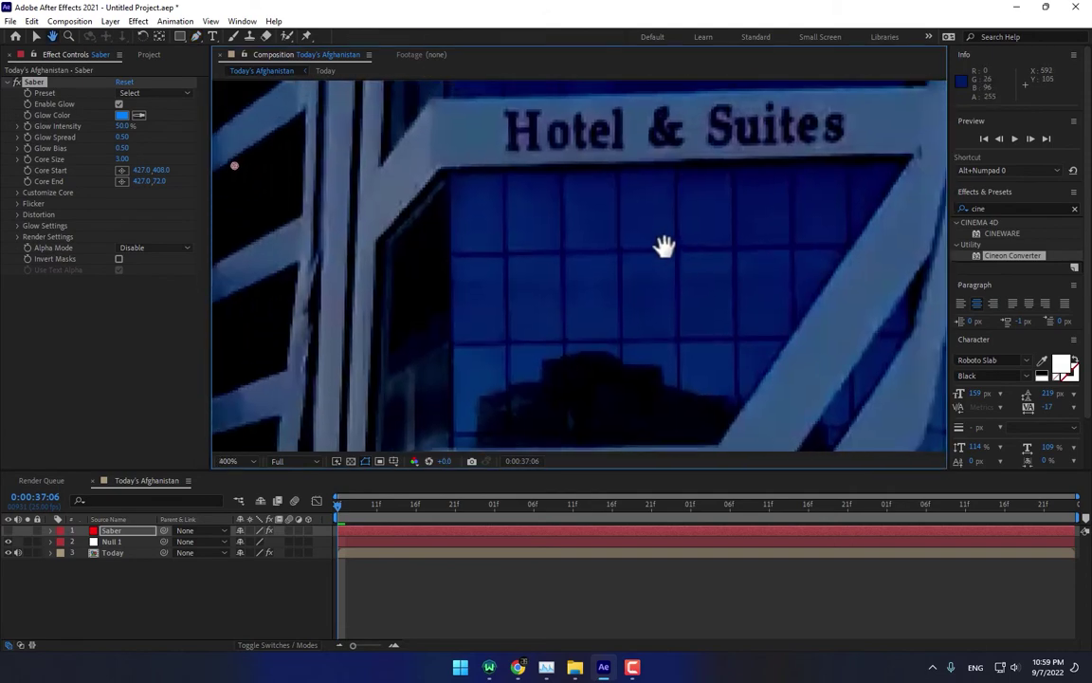
scroll(663, 247, "down", 1)
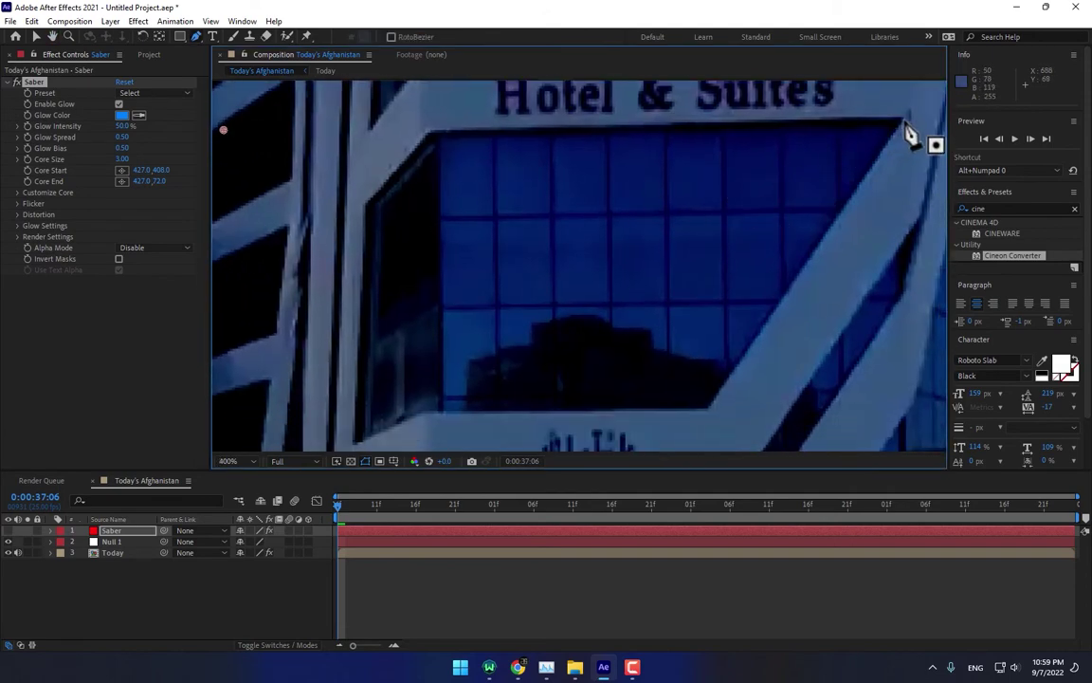
left_click(904, 120)
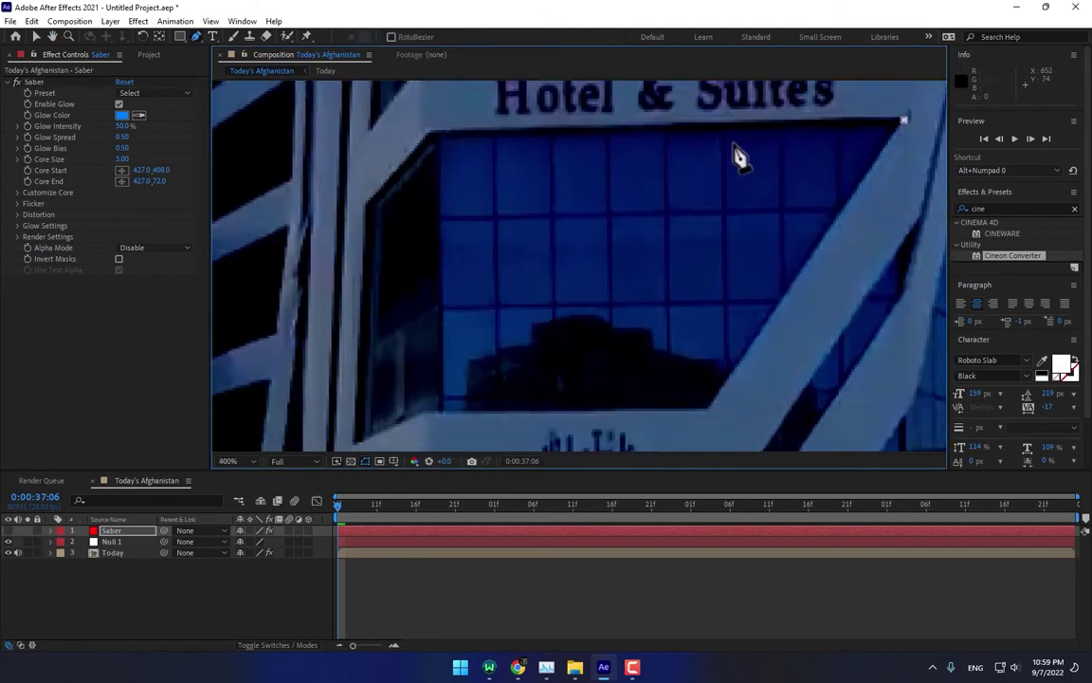
left_click(431, 132)
left_click(421, 412)
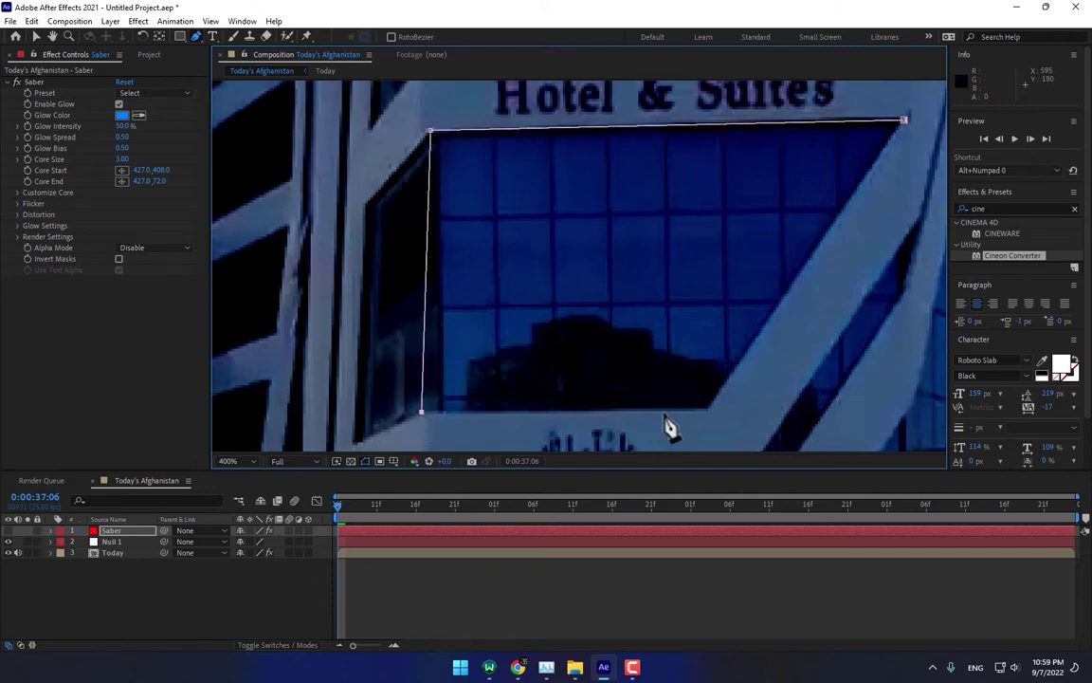
left_click(709, 410)
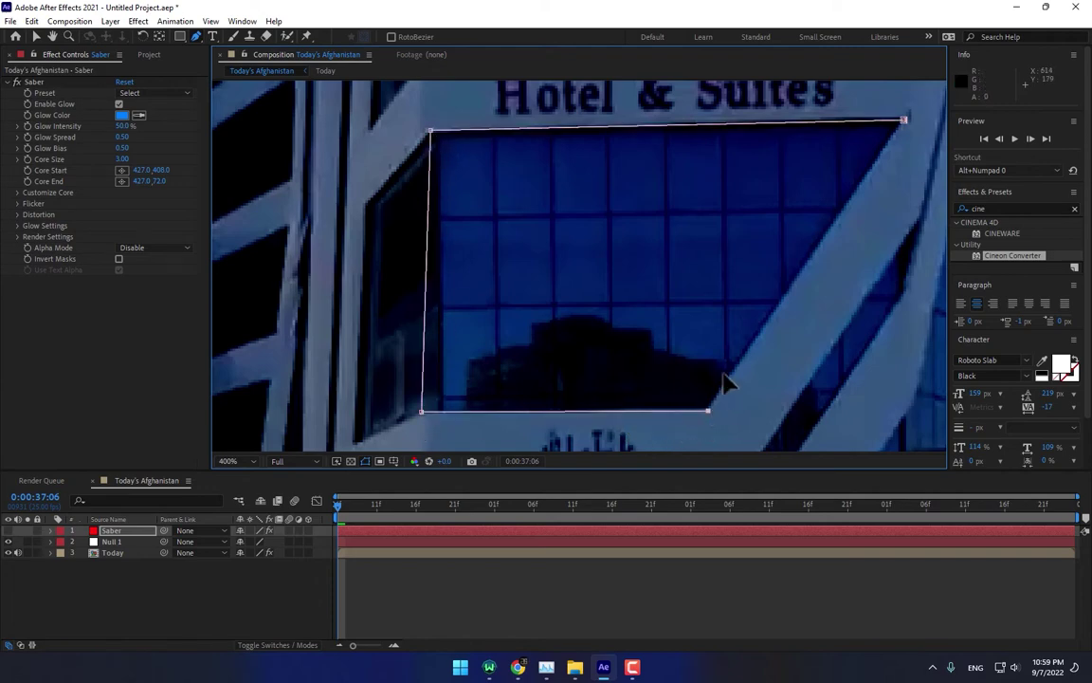
left_click(903, 121)
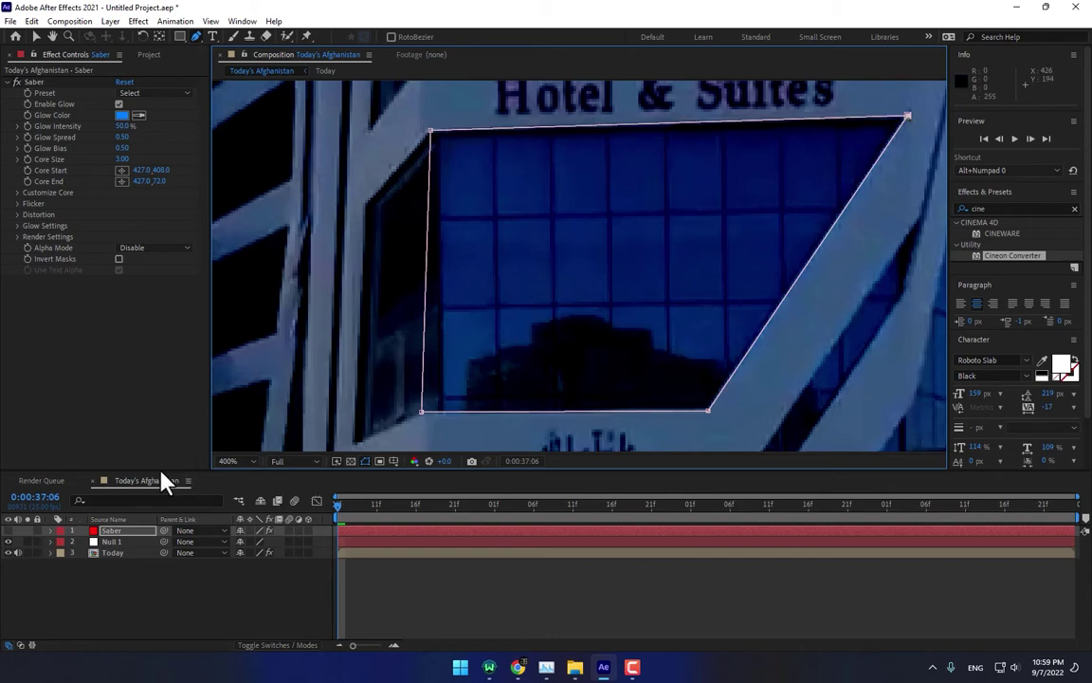
Step: Unhide the Saber layer and set its Core Type to Layer Masks
left_click(9, 530)
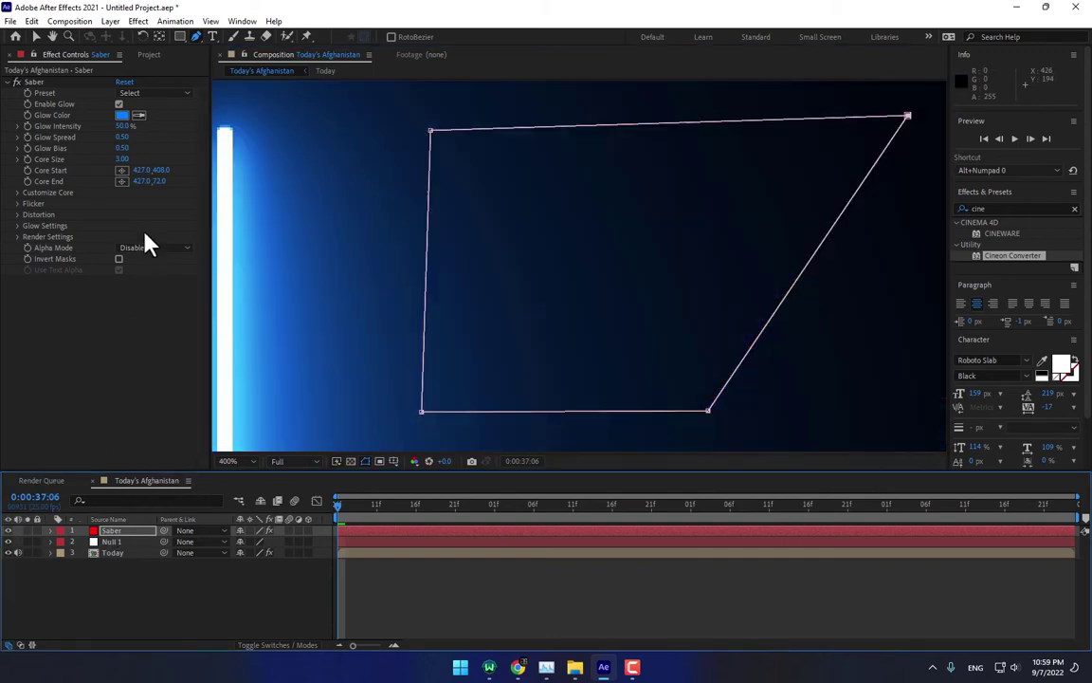
left_click(18, 194)
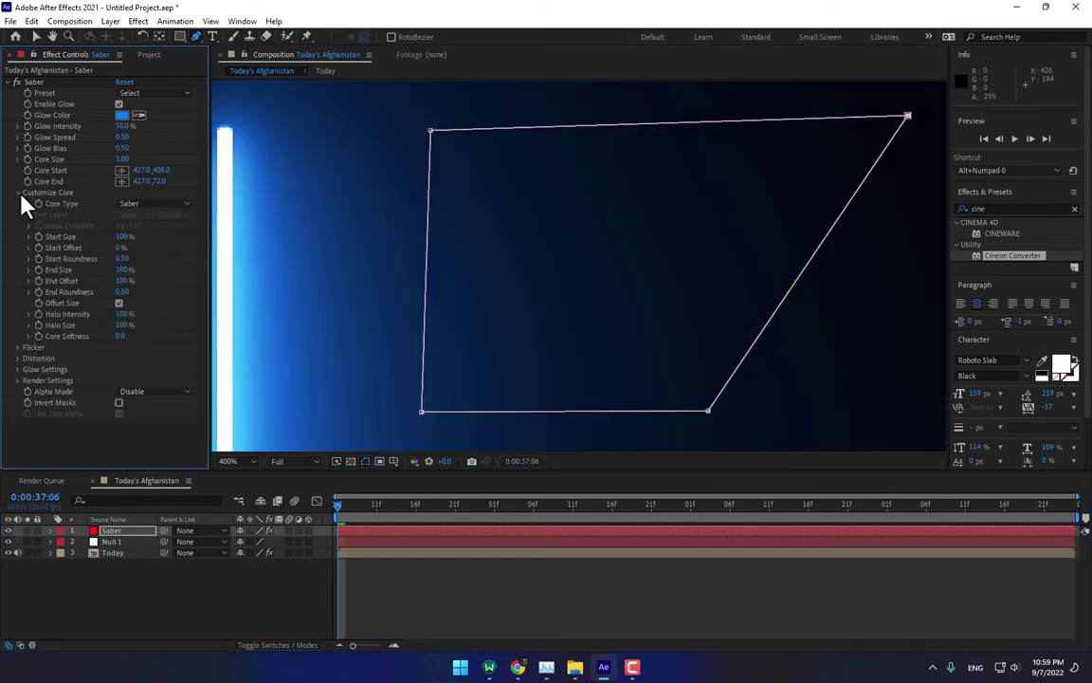
left_click(157, 204)
left_click(173, 232)
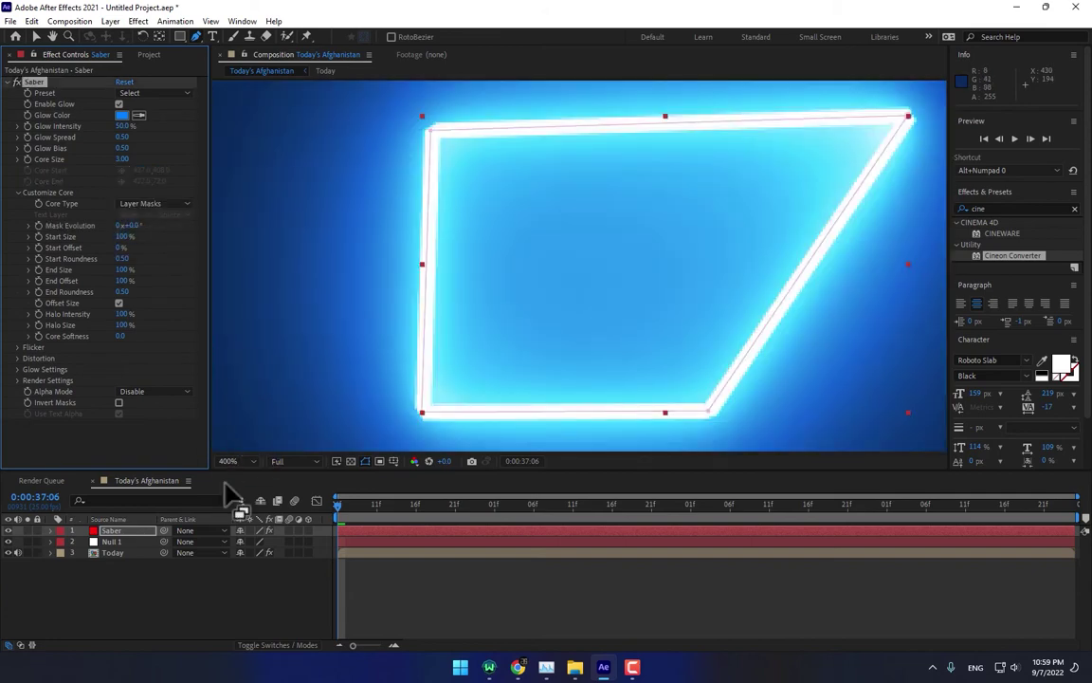
Step: Set the Saber layer's blend mode to Add and thin the Core Size to 0.89
key("F4")
left_click(262, 538)
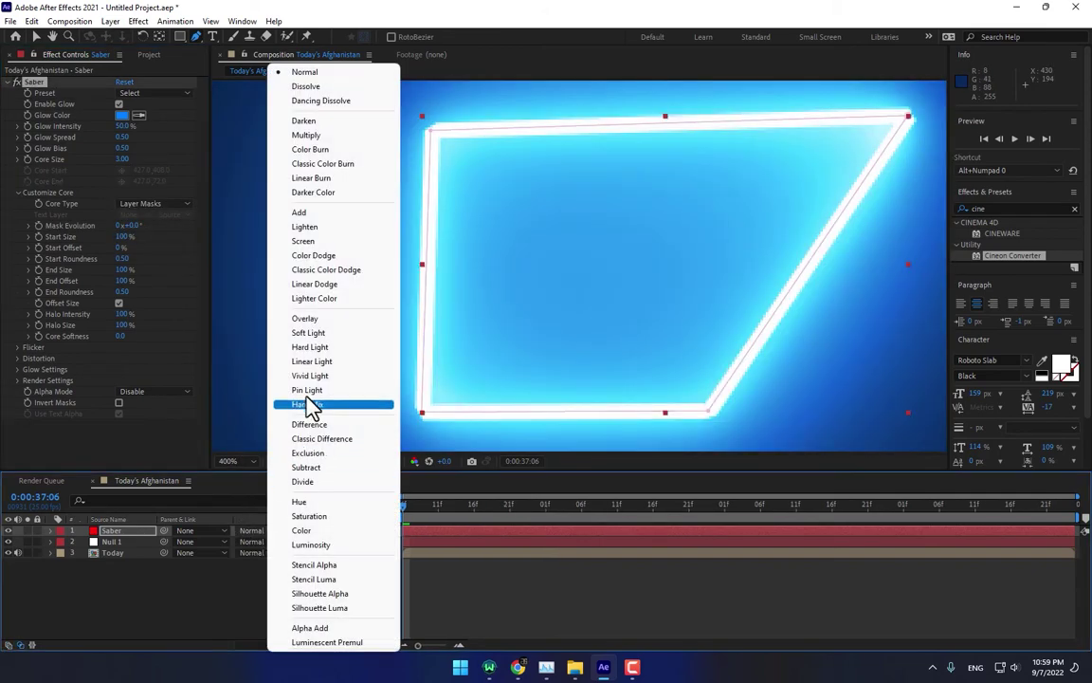
left_click(284, 209)
key("comma")
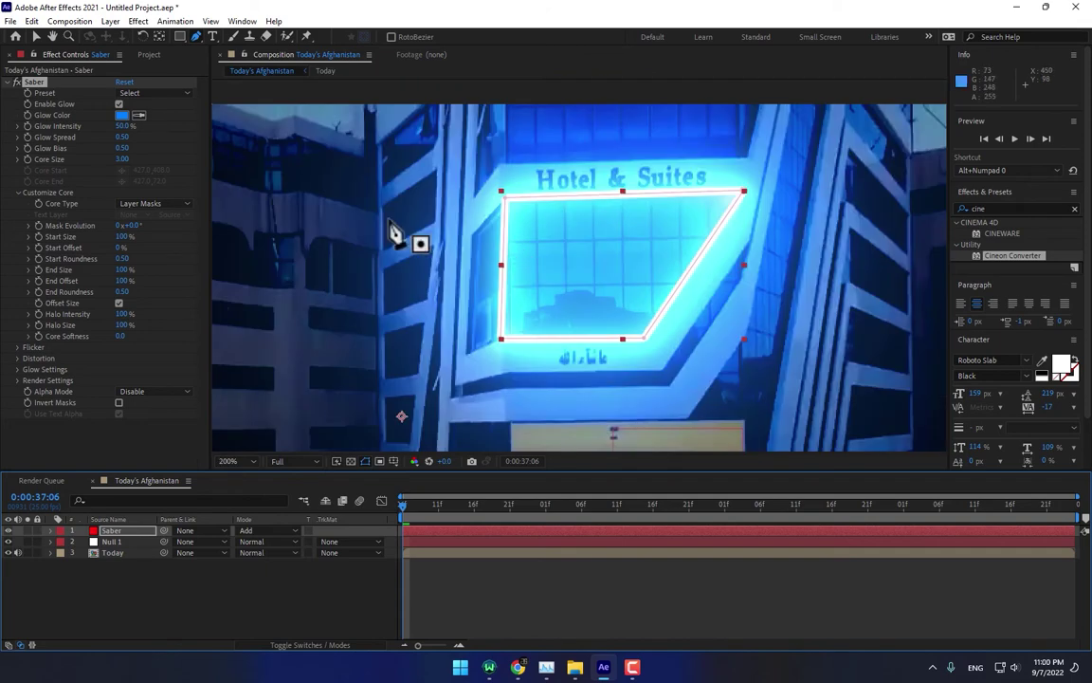
left_click_drag(122, 159, 111, 284)
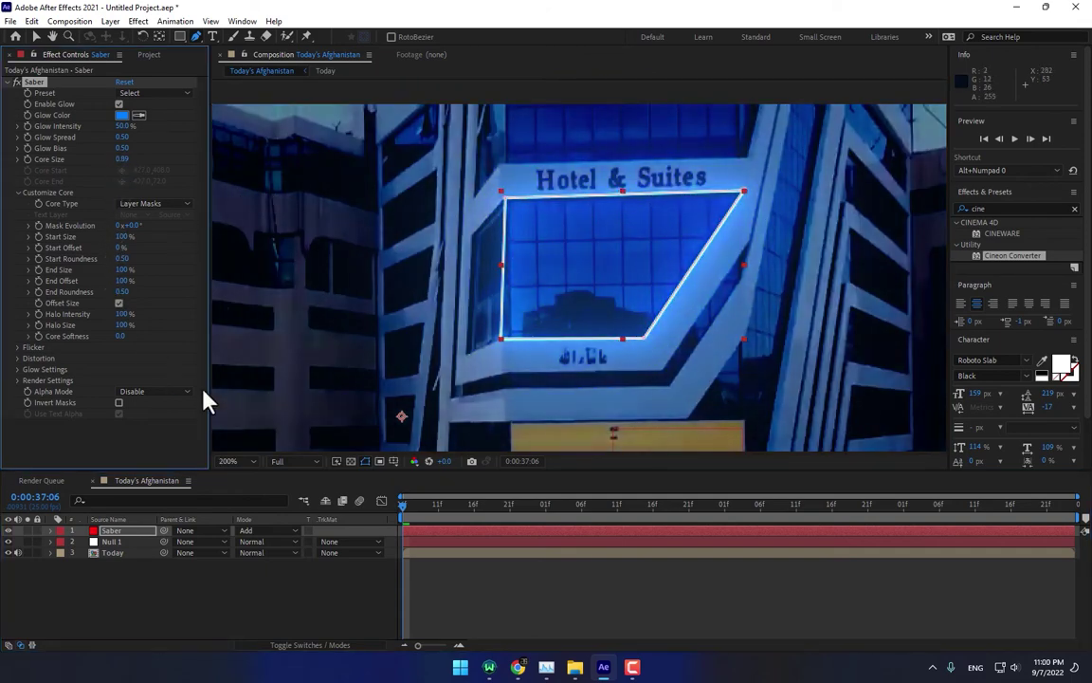
left_click(346, 590)
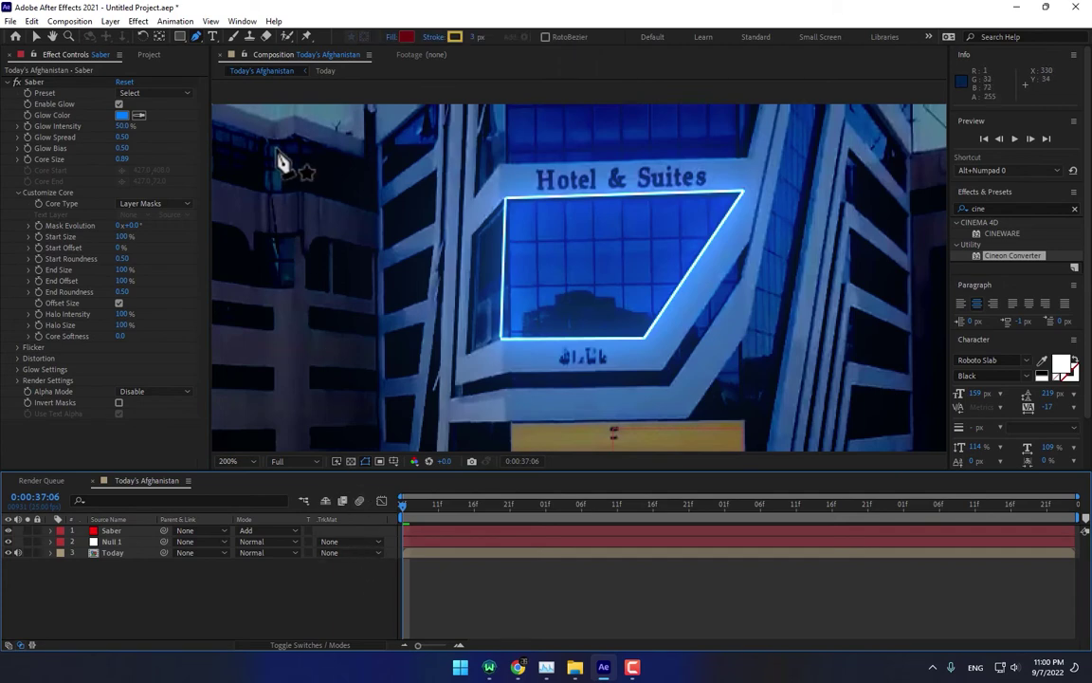
Step: Add a text layer reading 'Hotel & Suites' inside the window at a smaller font size
left_click(212, 38)
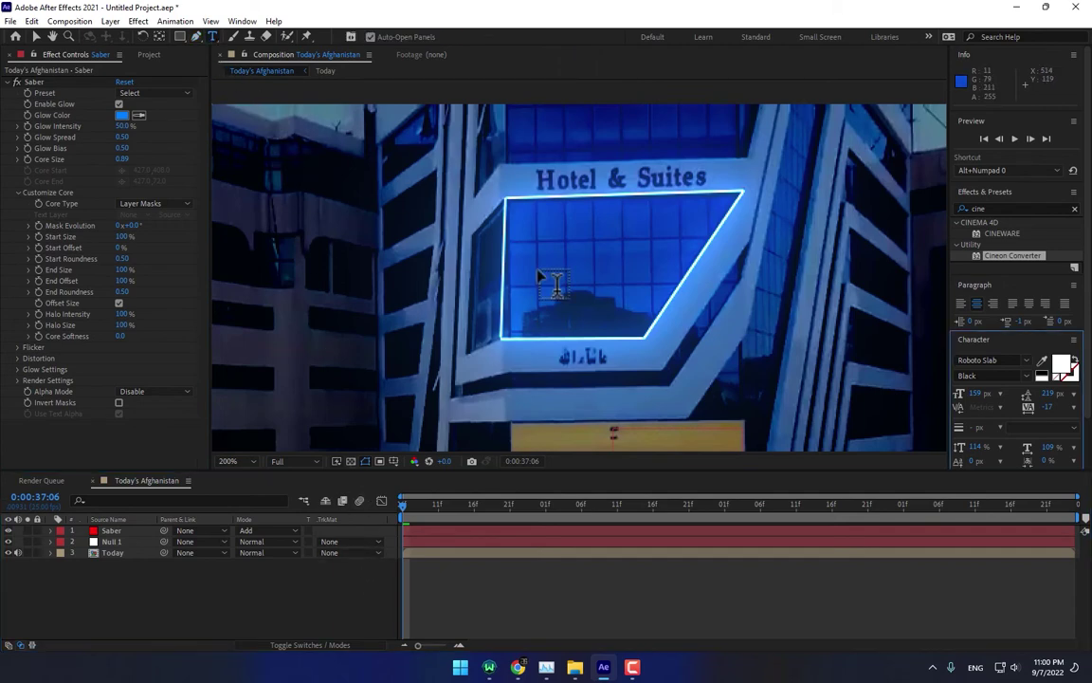
left_click(592, 275)
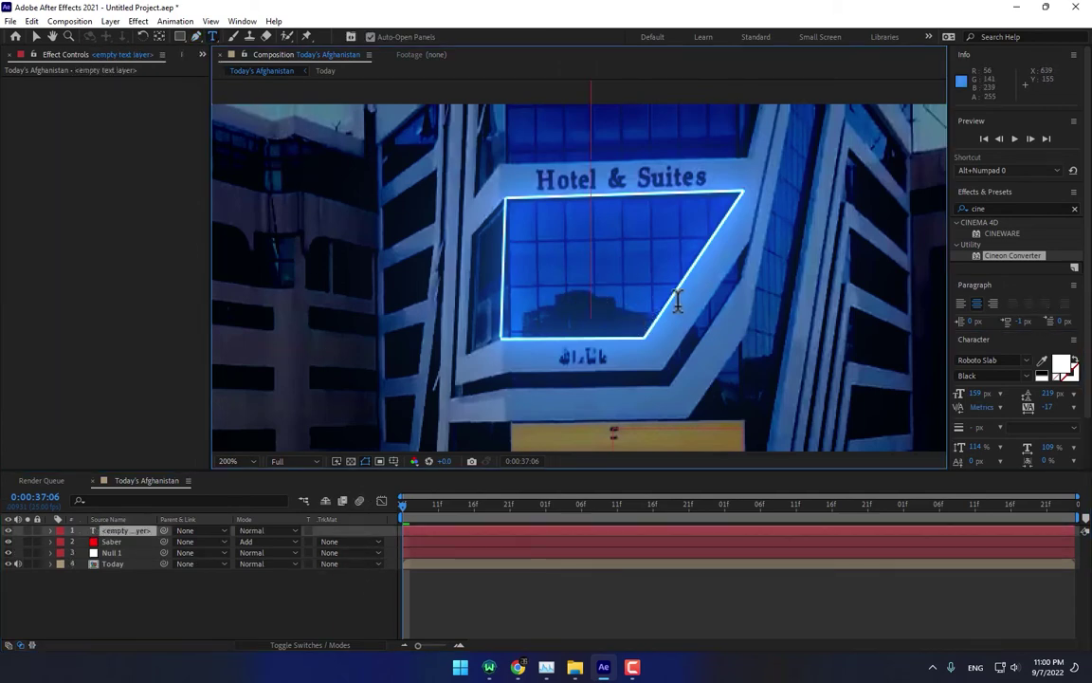
scroll(987, 353, "down", 1)
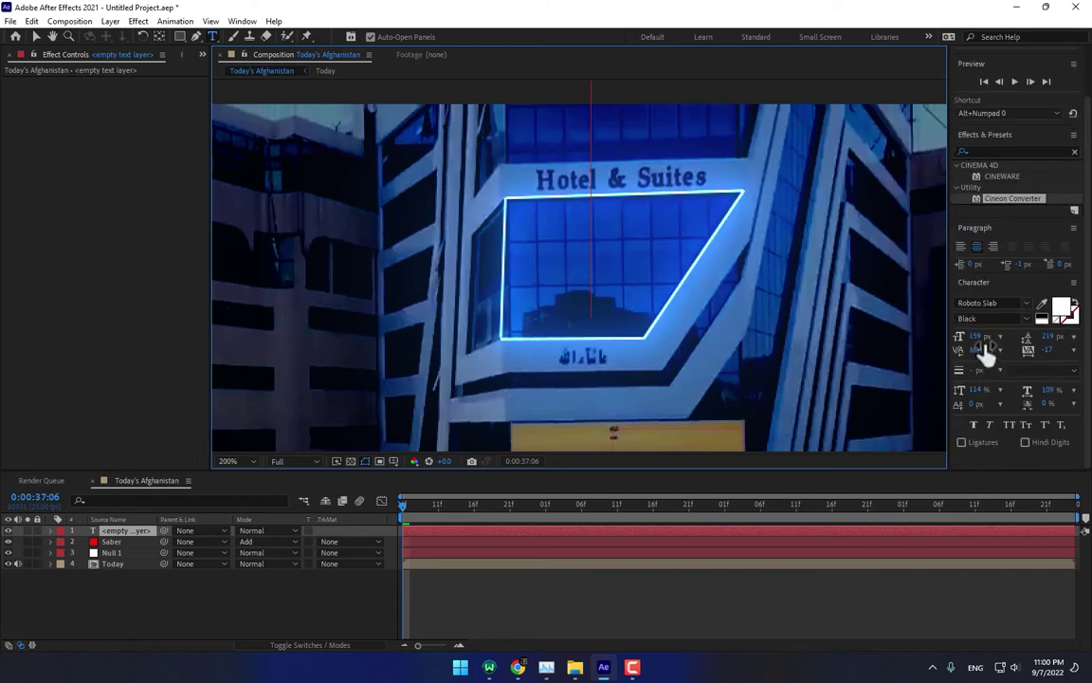
left_click_drag(981, 338, 870, 379)
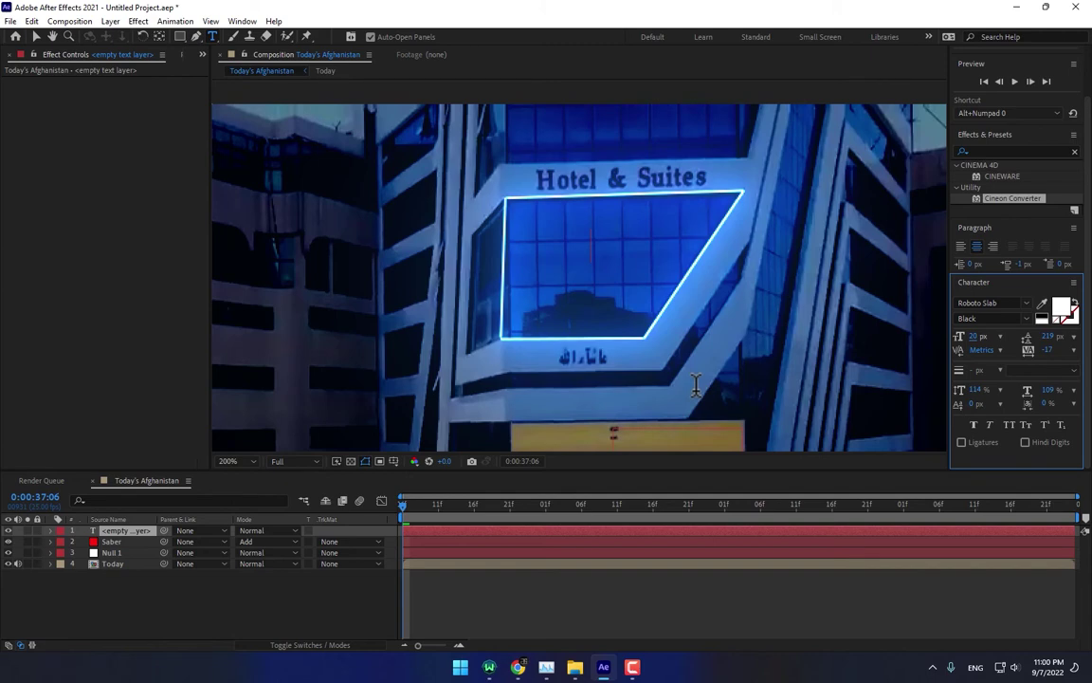
type("Hote")
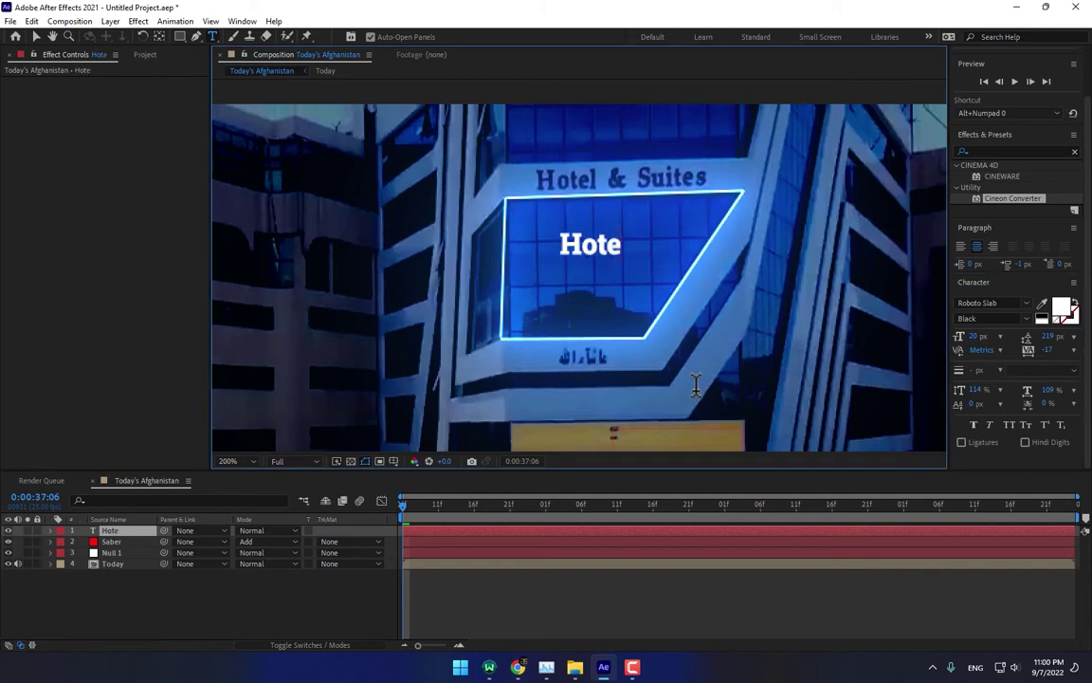
type("l")
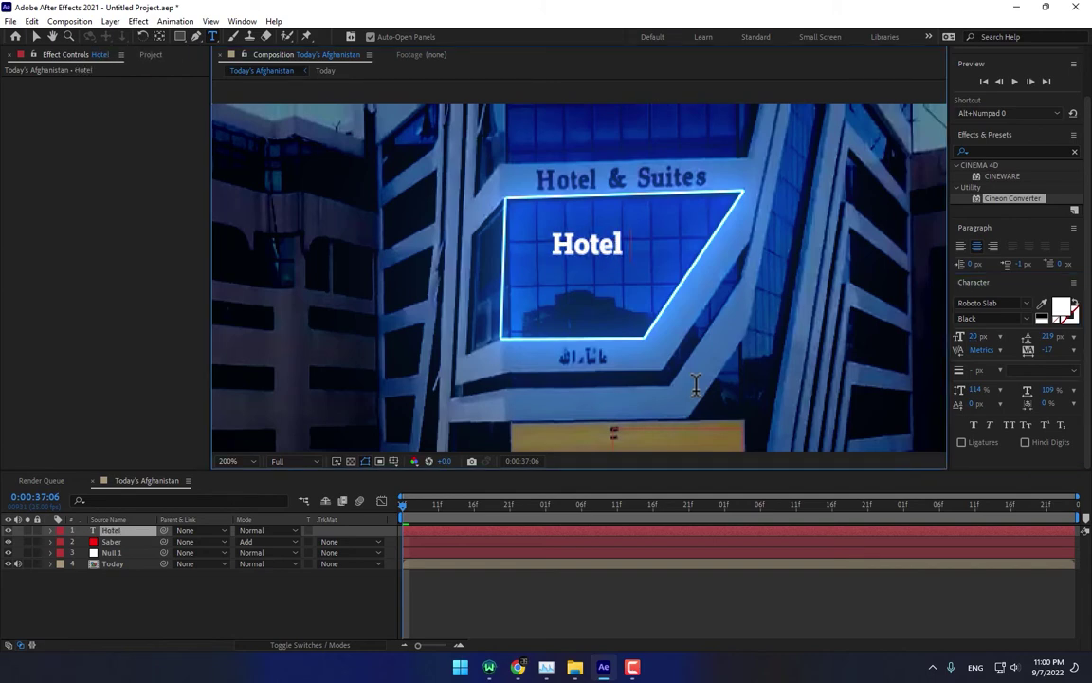
type("  &")
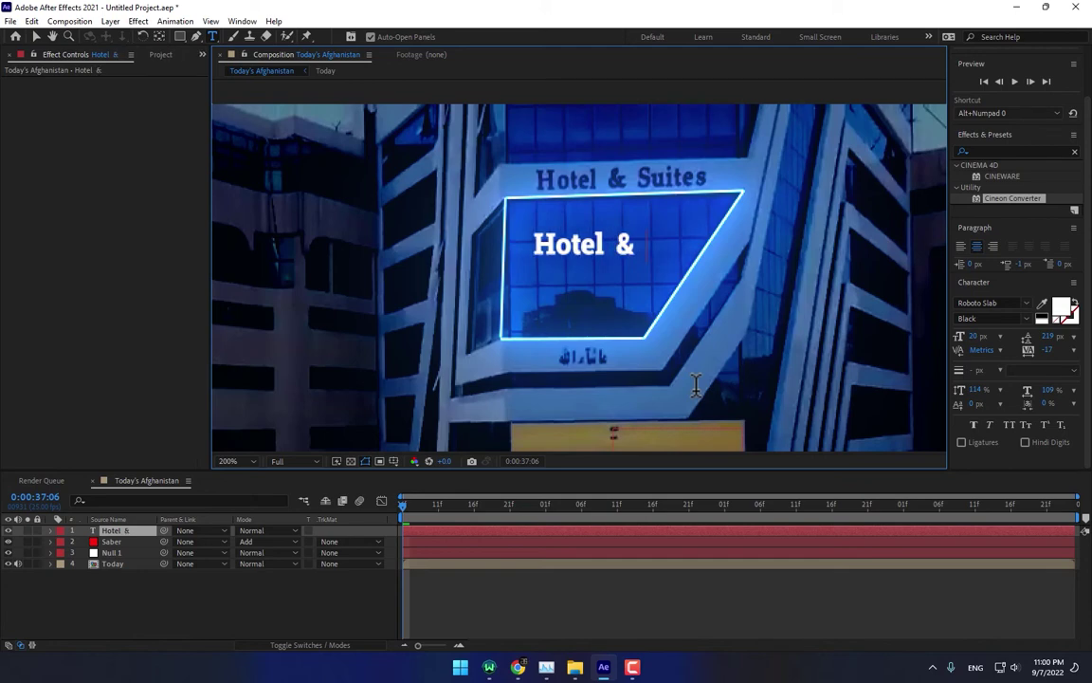
type(" Suites")
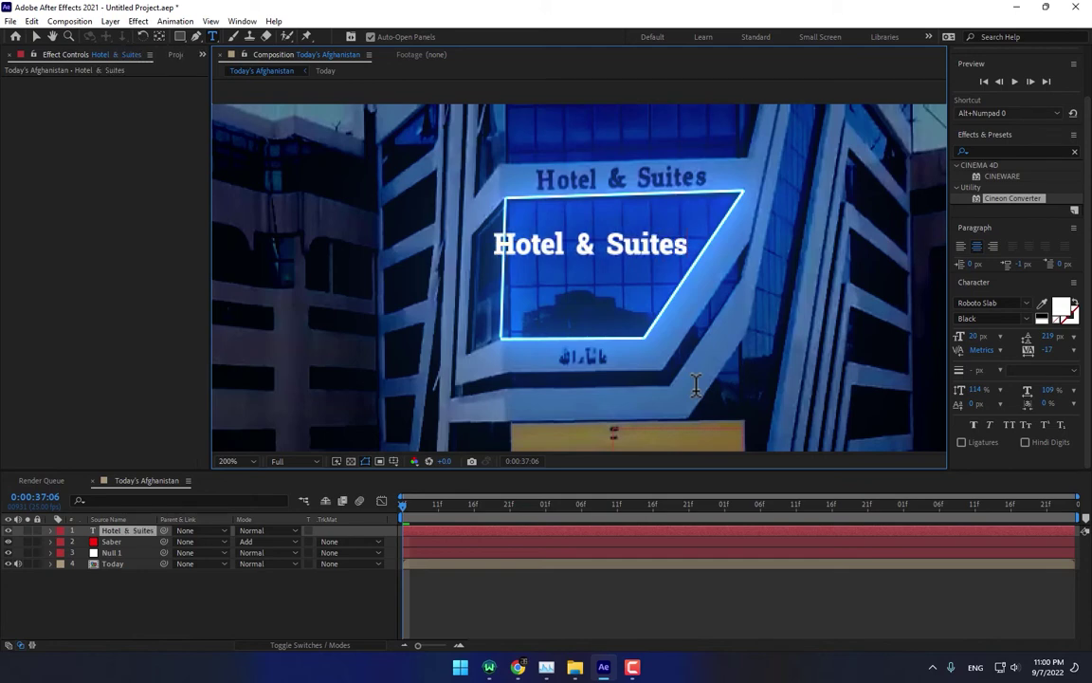
Step: Change the title's font weight, trying Medium and then SemiBold
key("ctrl+a")
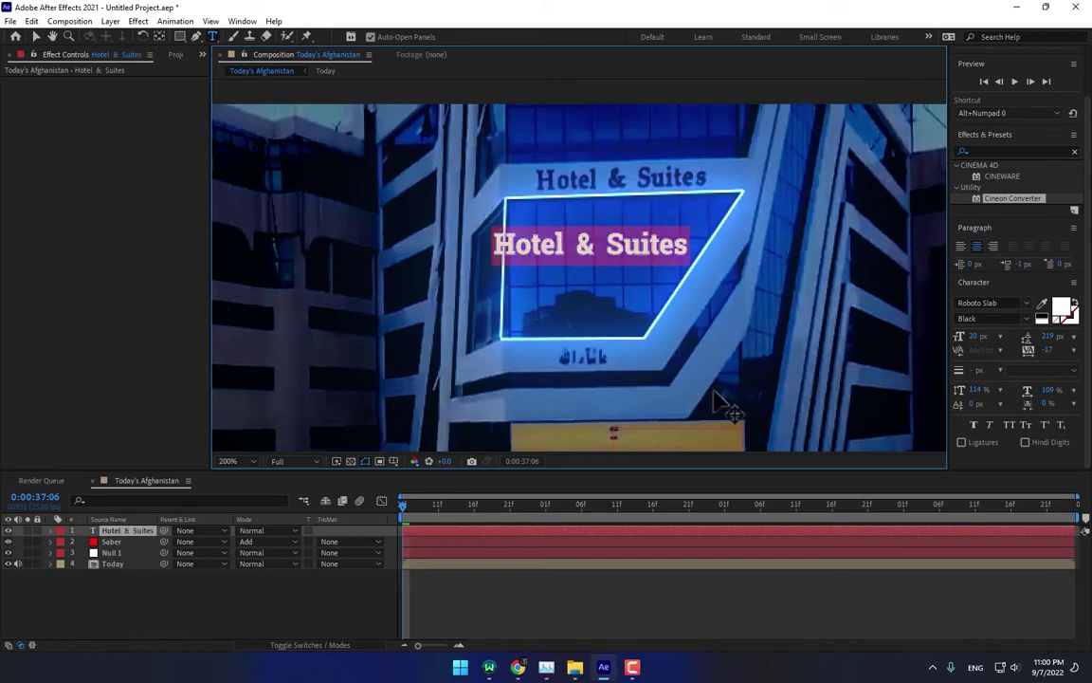
left_click(1026, 320)
left_click(986, 389)
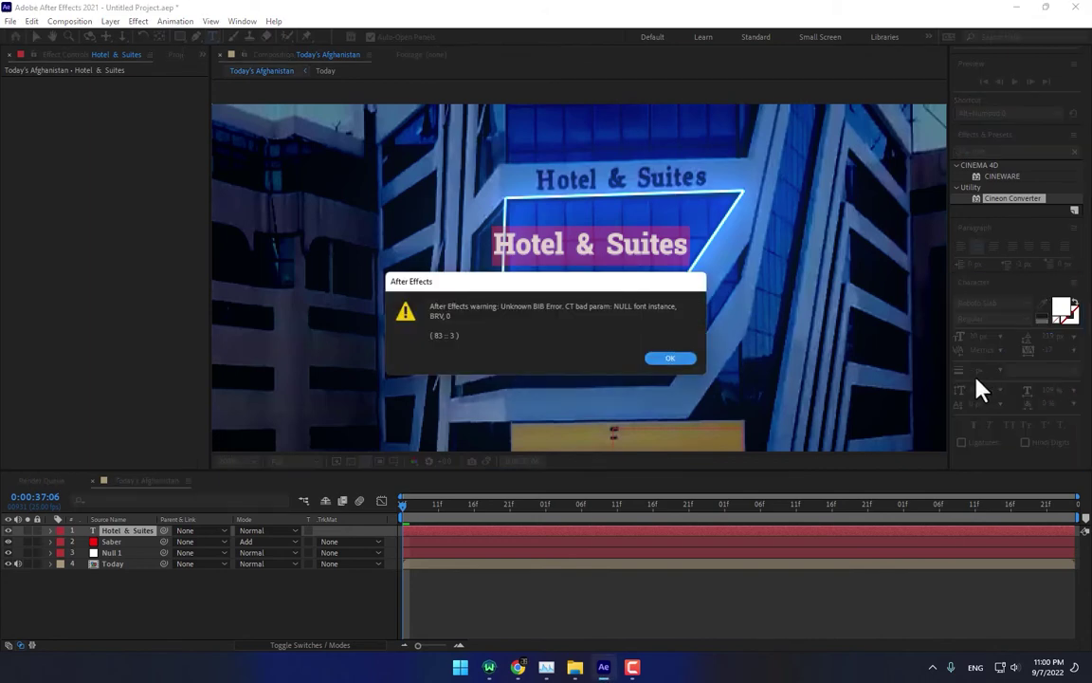
left_click(689, 360)
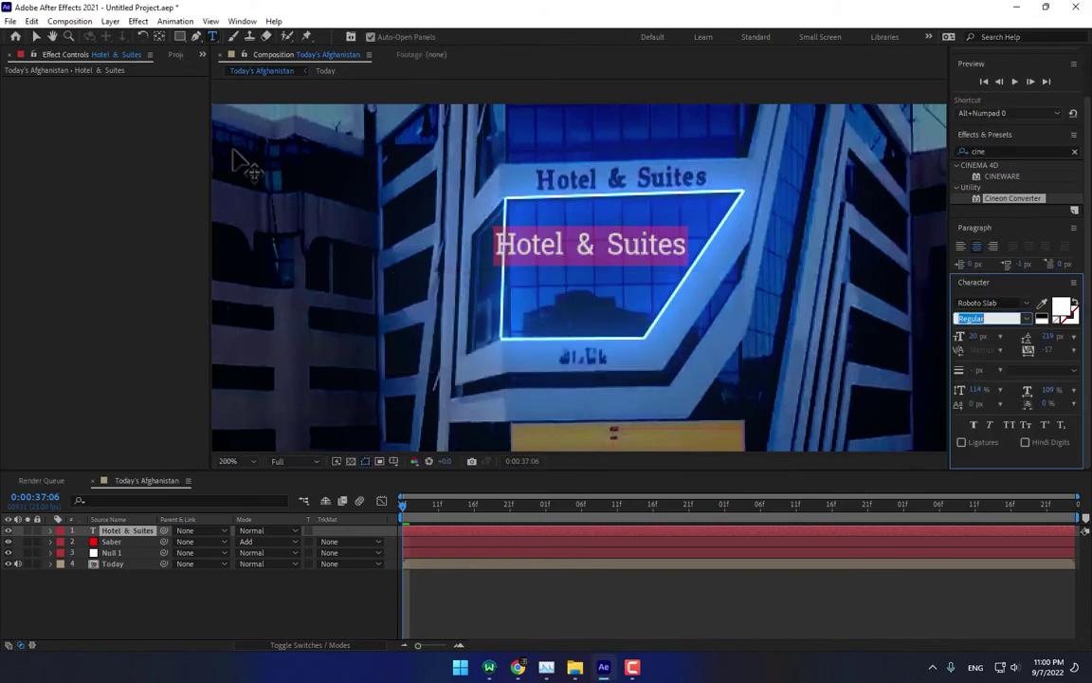
left_click(1026, 318)
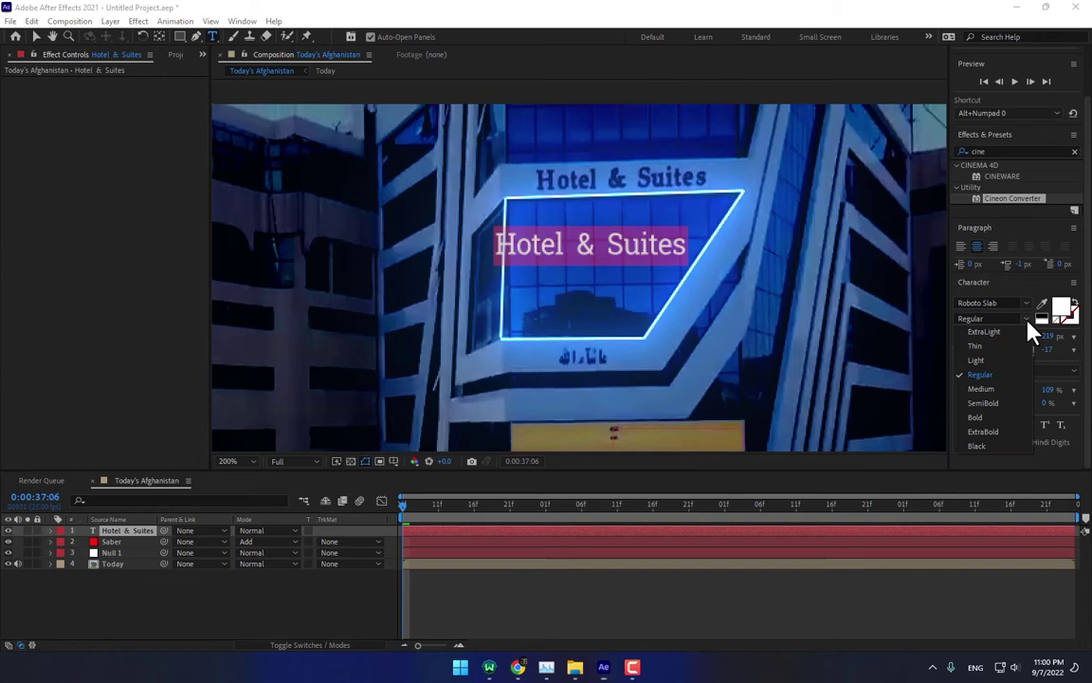
left_click(990, 402)
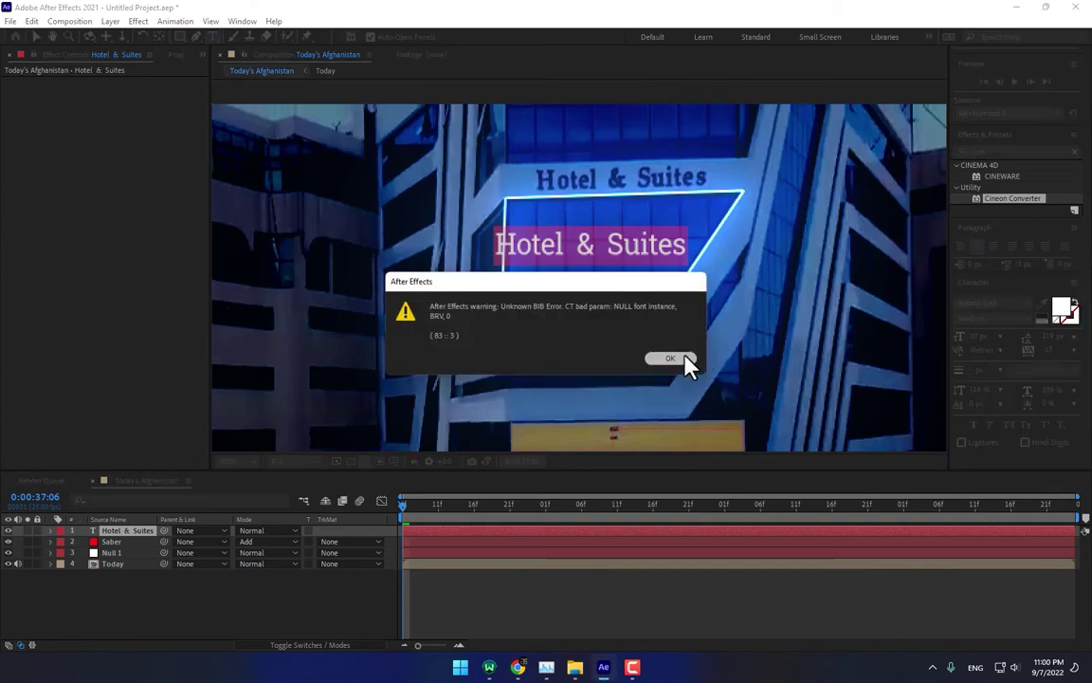
left_click(685, 360)
left_click(36, 37)
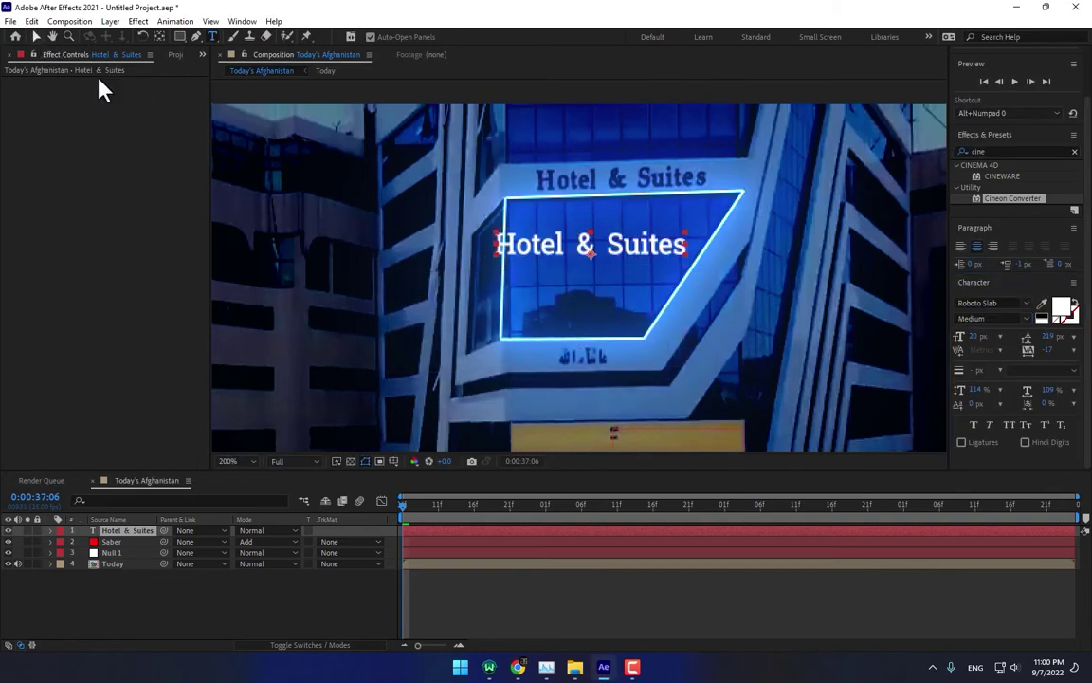
Step: Move the title up onto the sign's top edge and fine-tune its font size
left_click_drag(547, 259, 580, 195)
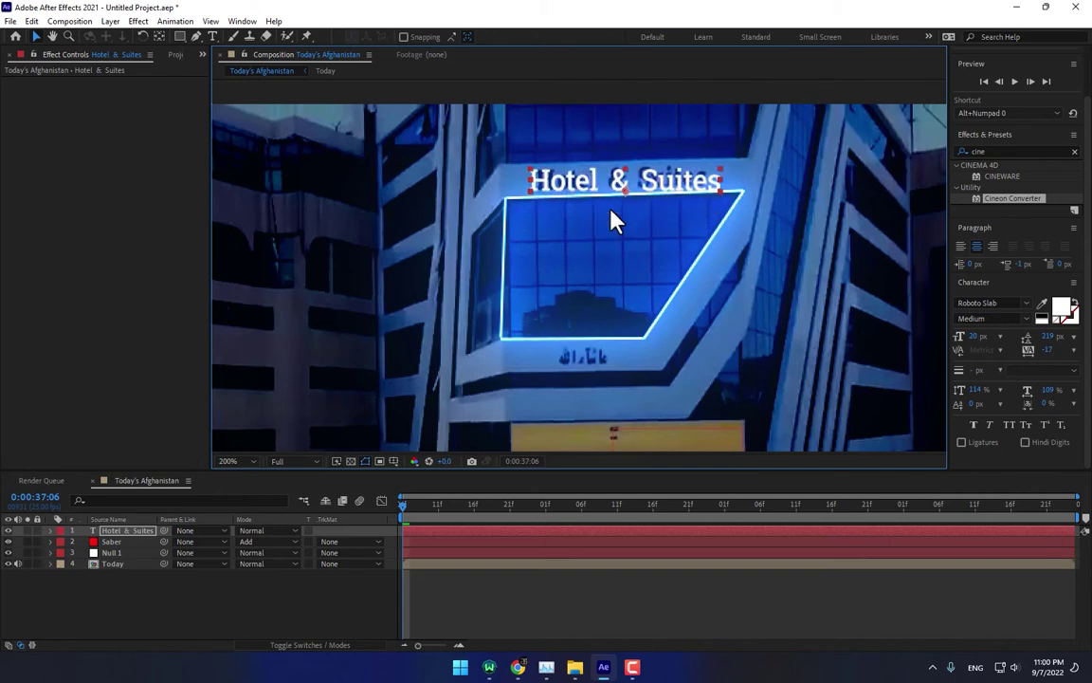
left_click_drag(977, 337, 960, 350)
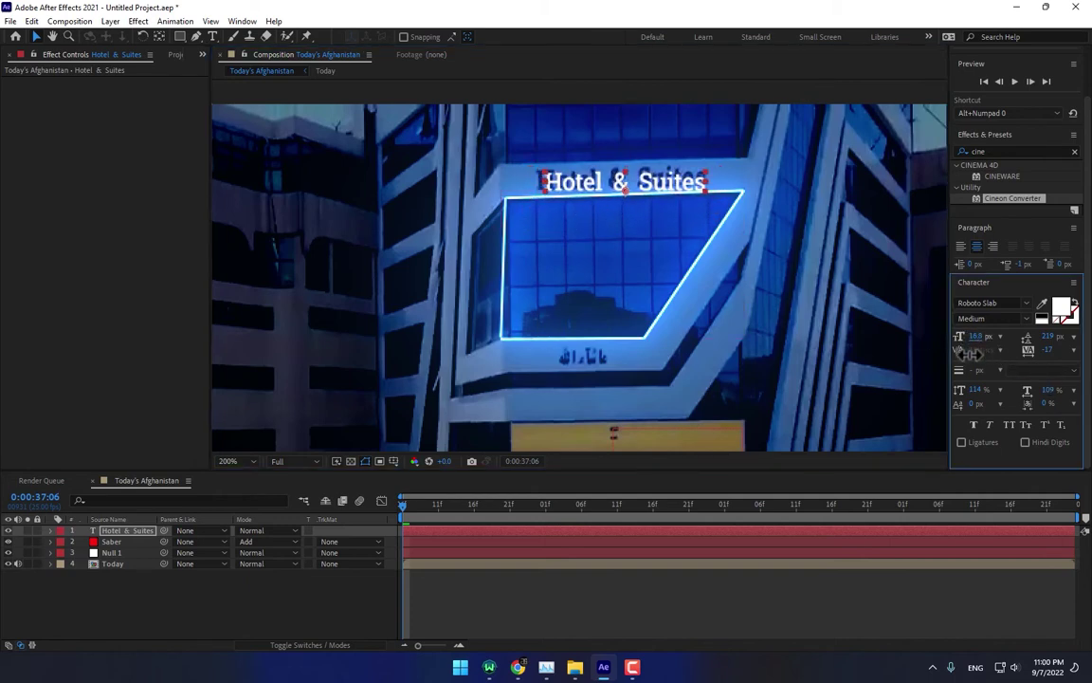
left_click_drag(679, 193, 679, 190)
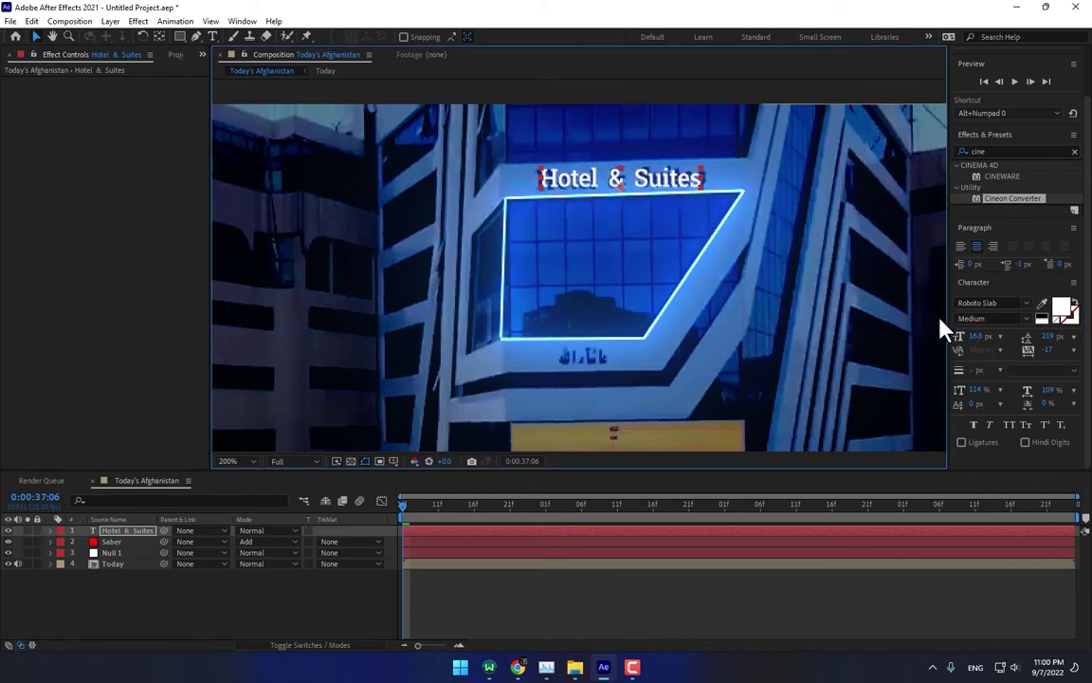
left_click_drag(977, 338, 988, 338)
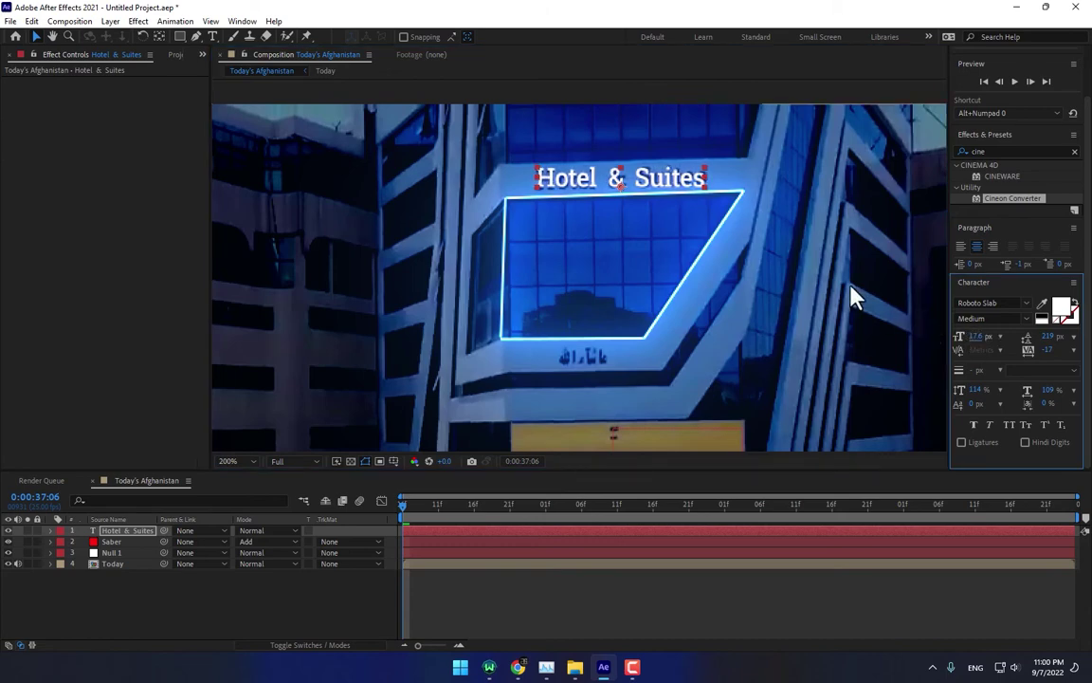
left_click(783, 256)
key("Down")
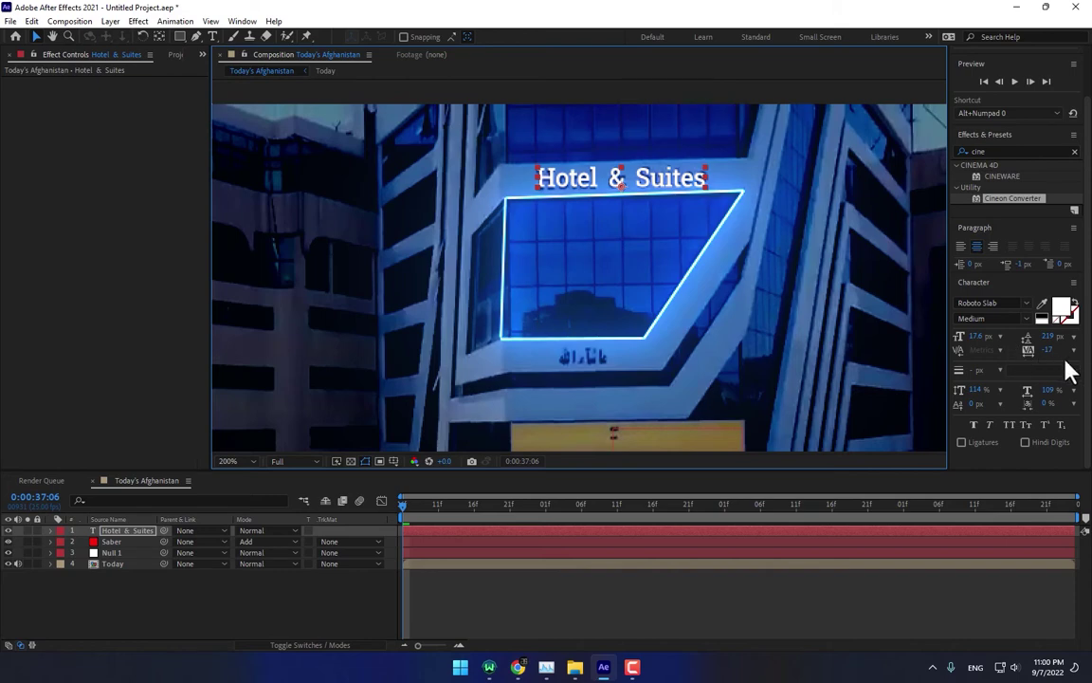
Step: Widen the letter tracking slightly and settle the font size at about 17.7 px
left_click_drag(1050, 350, 1057, 350)
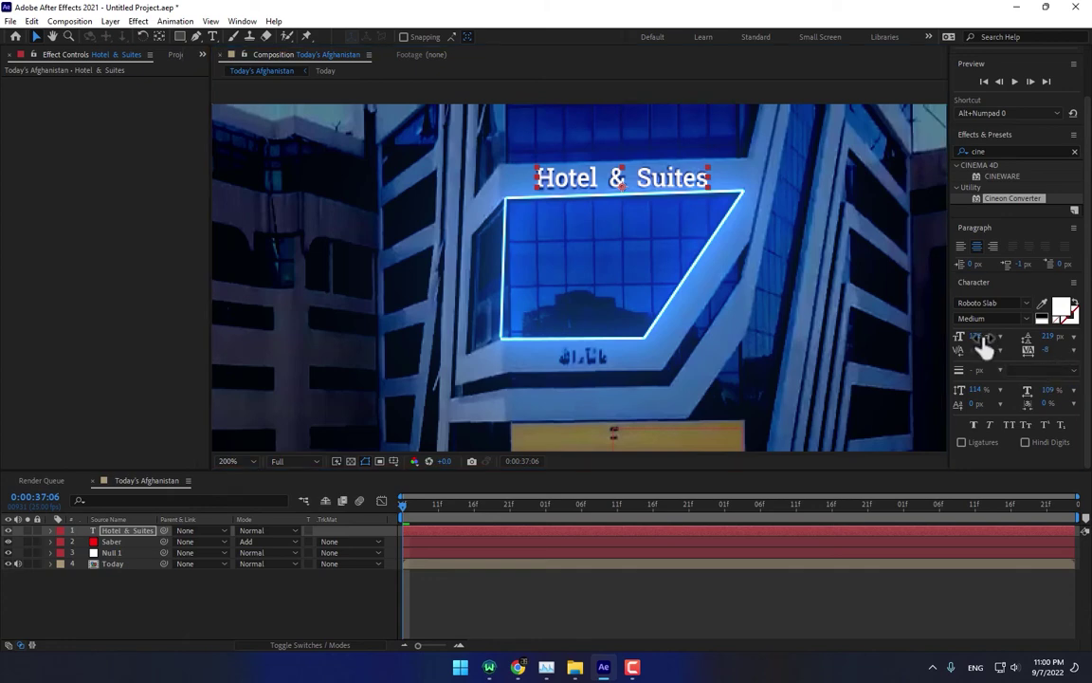
left_click_drag(982, 339, 986, 338)
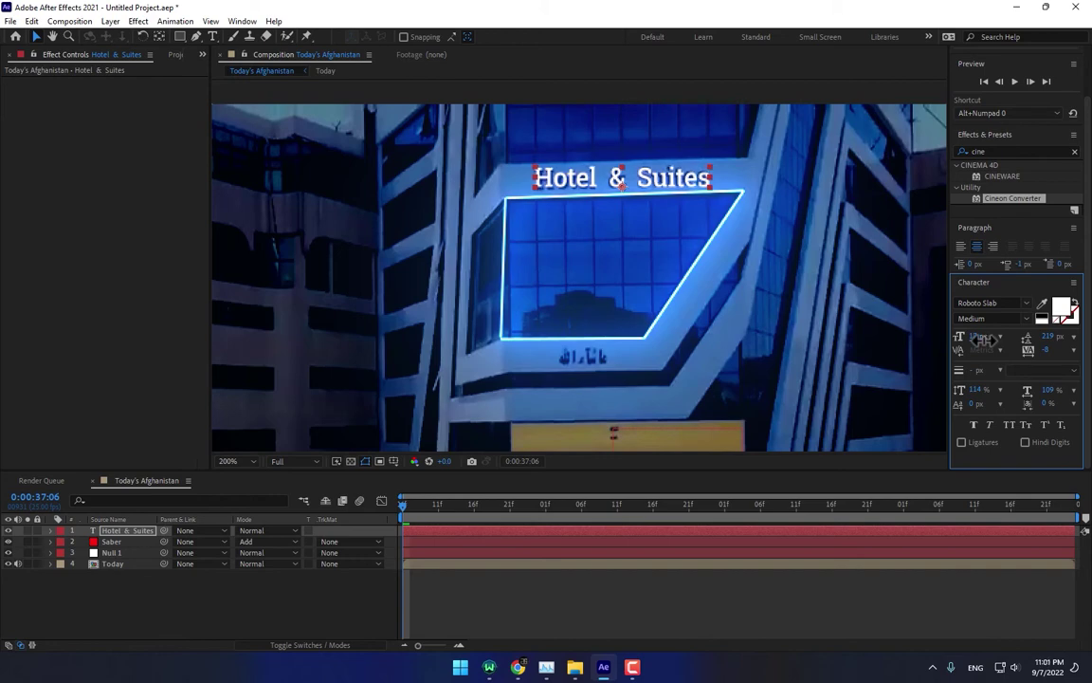
left_click(668, 185)
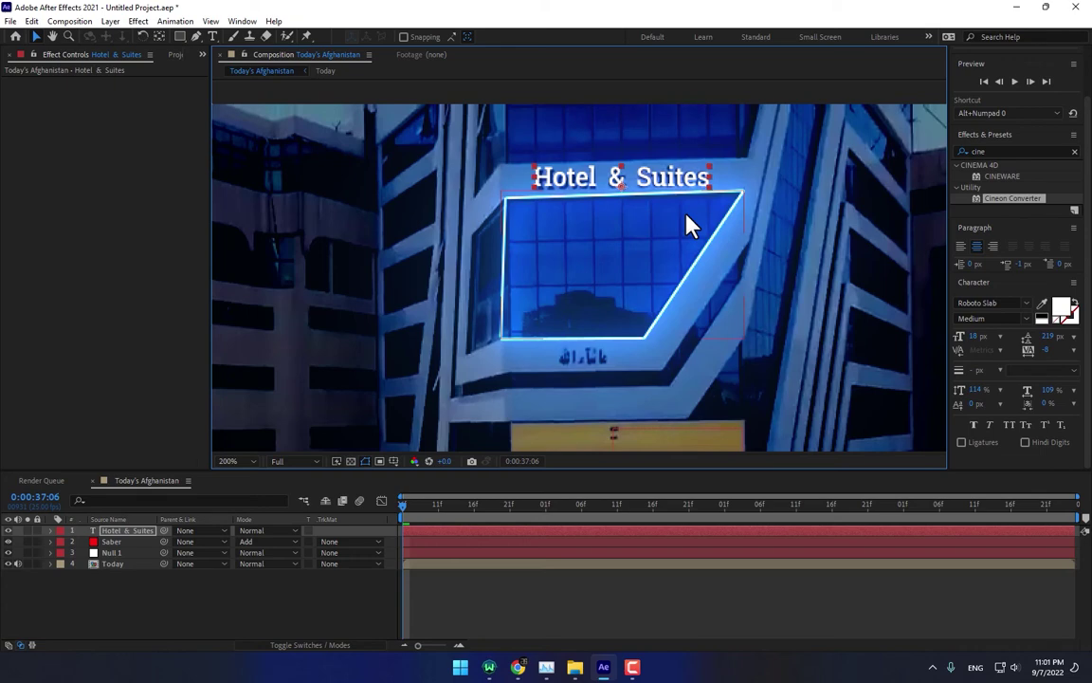
left_click(982, 349)
left_click_drag(978, 338, 975, 337)
left_click(696, 185)
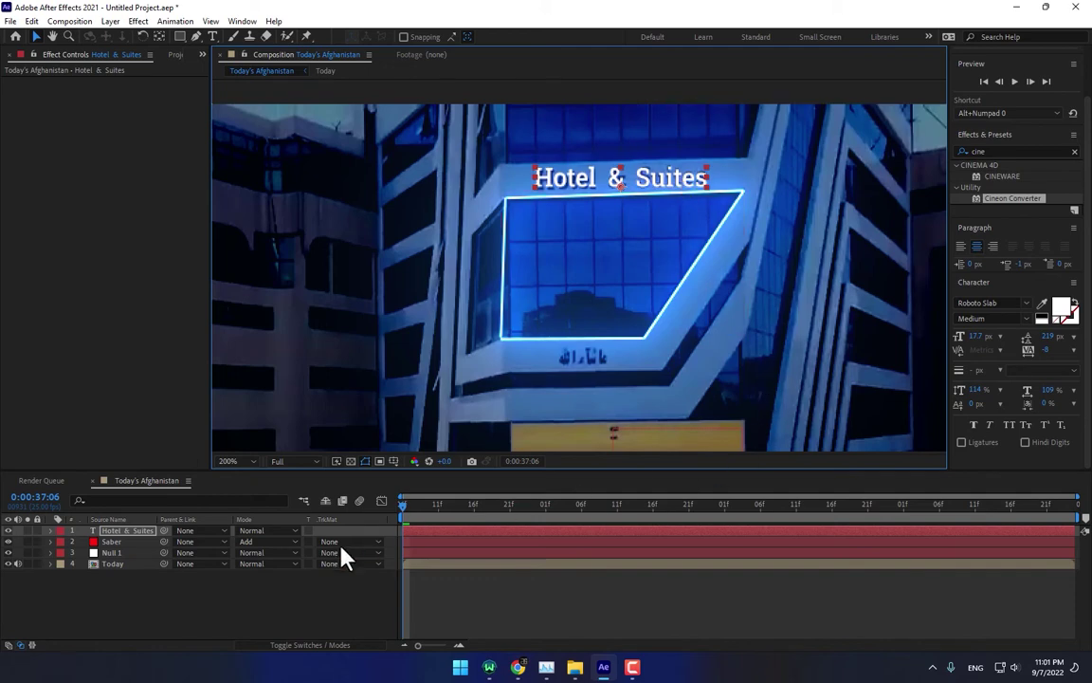
left_click(268, 597)
Step: Create a new full-frame solid named 'Title Saber' at the top of the layer stack
right_click(286, 605)
mouse_move(327, 439)
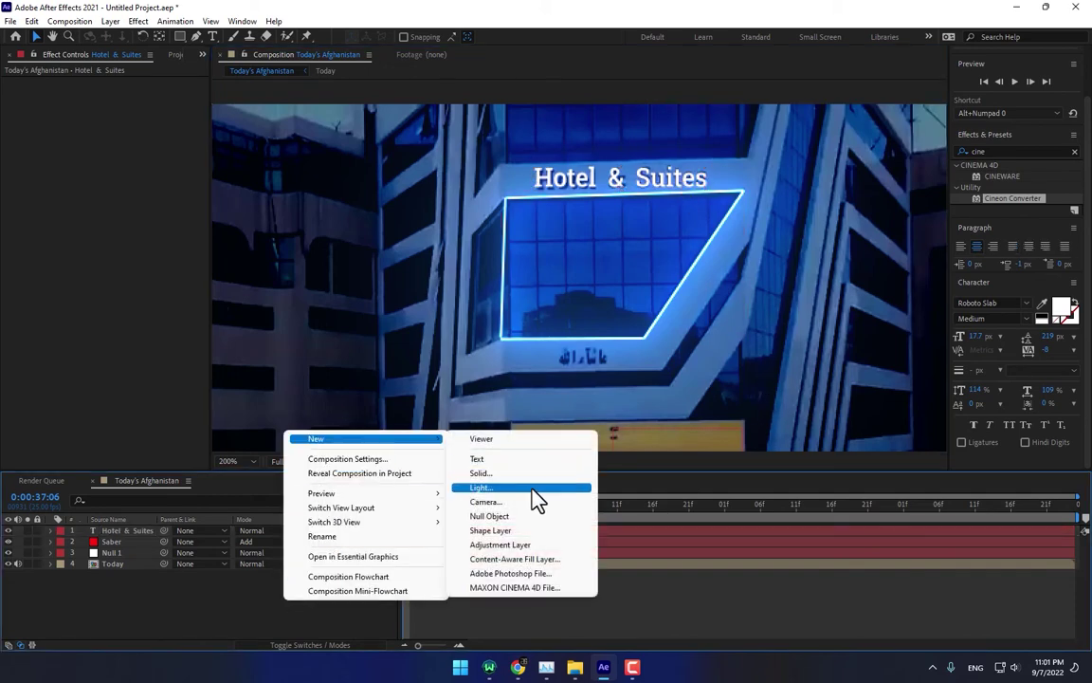
left_click(534, 479)
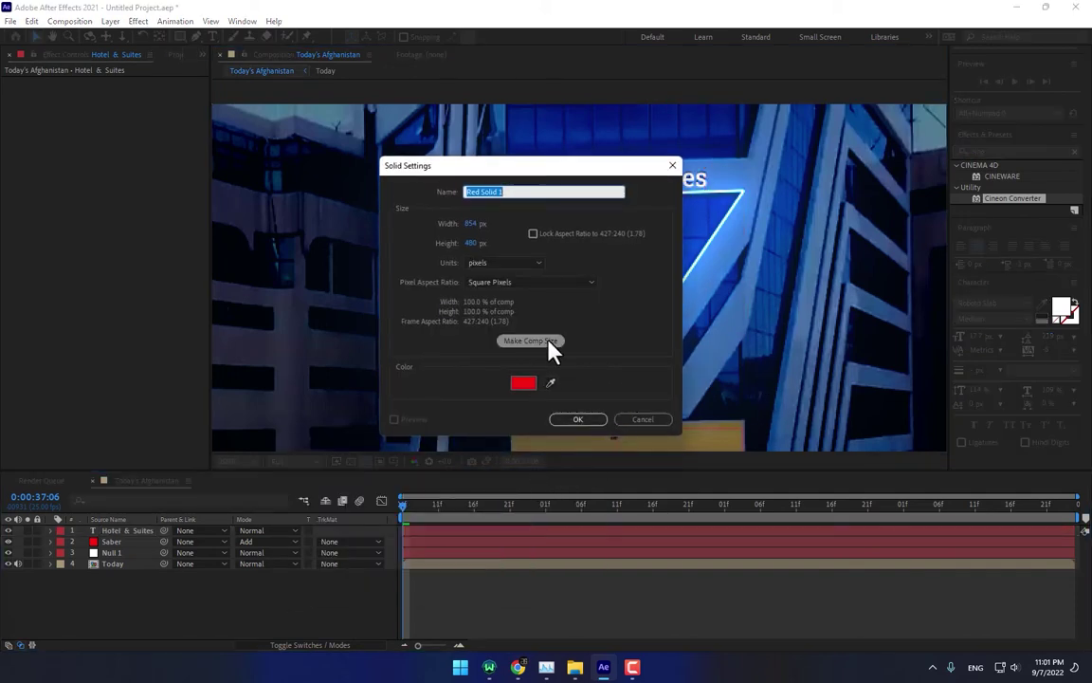
type("Titel")
key("BackSpace")
key("BackSpace")
type("le Saber")
key("Return")
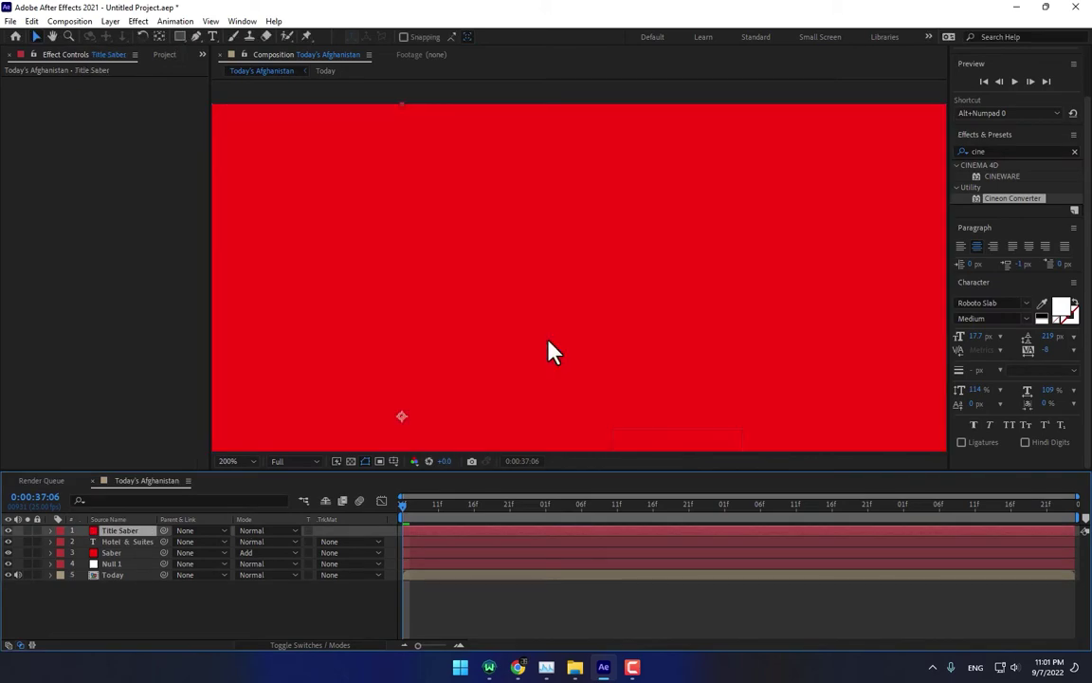
left_click(140, 21)
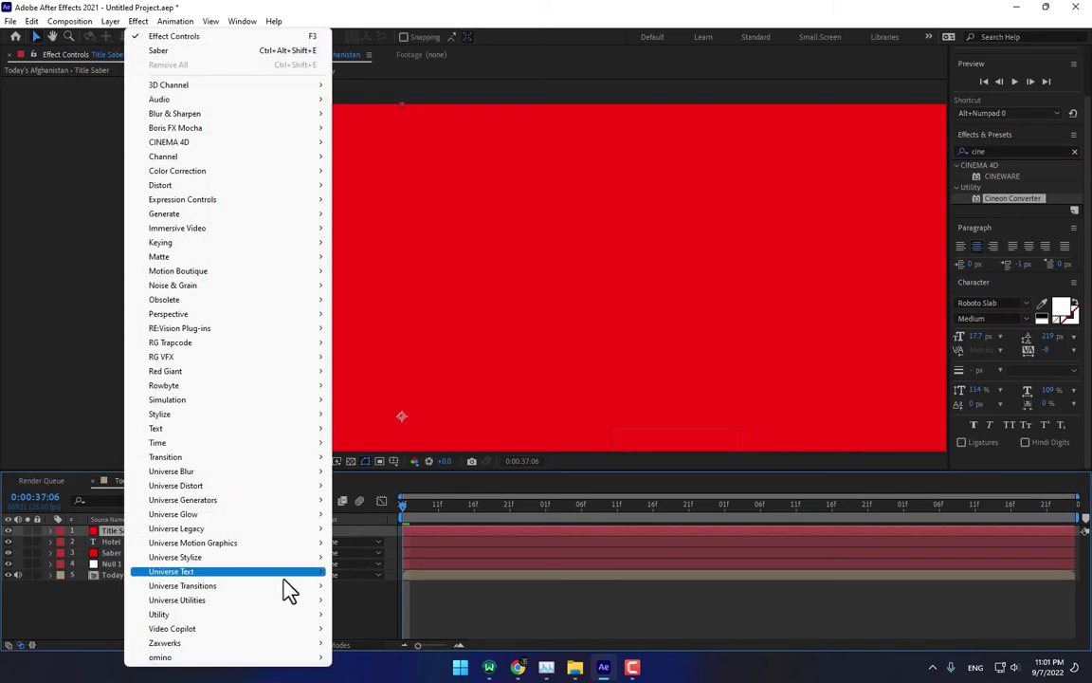
Step: Apply Saber to Title Saber with Core Type Text Layer using 'Hotel & Suites'
mouse_move(231, 629)
left_click(366, 643)
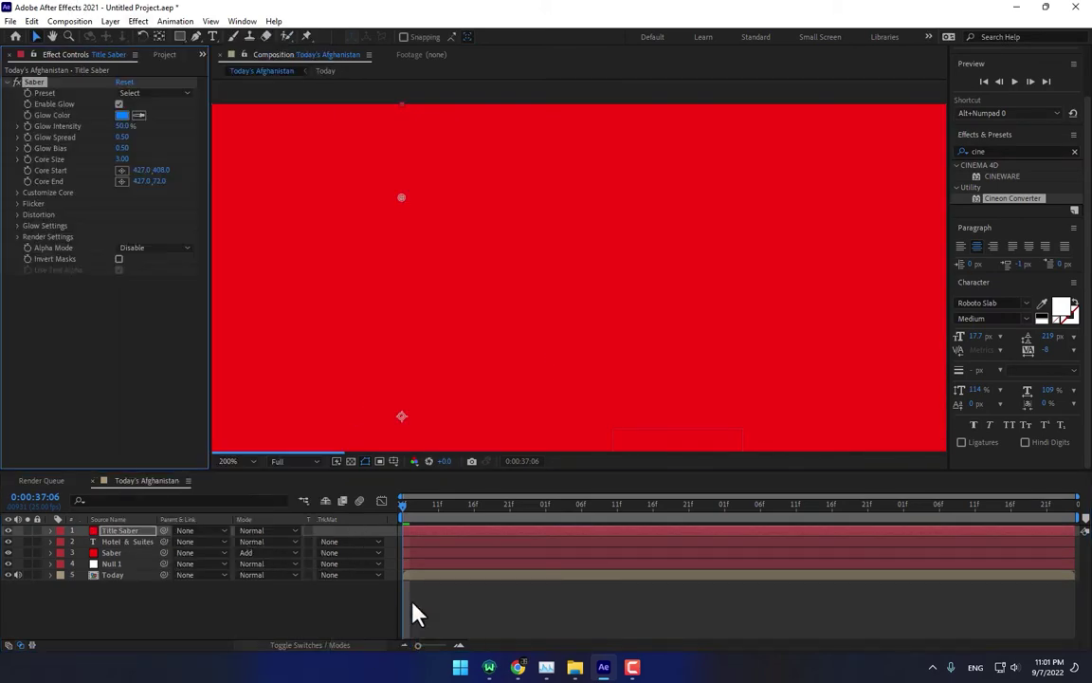
left_click(17, 193)
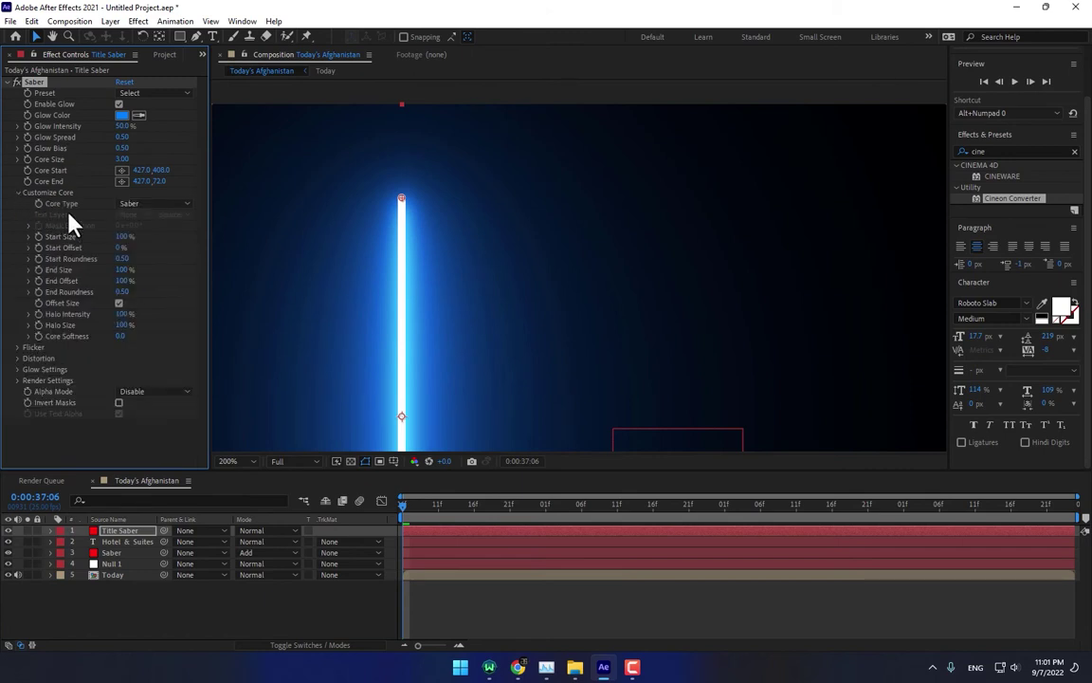
left_click(152, 204)
left_click(161, 247)
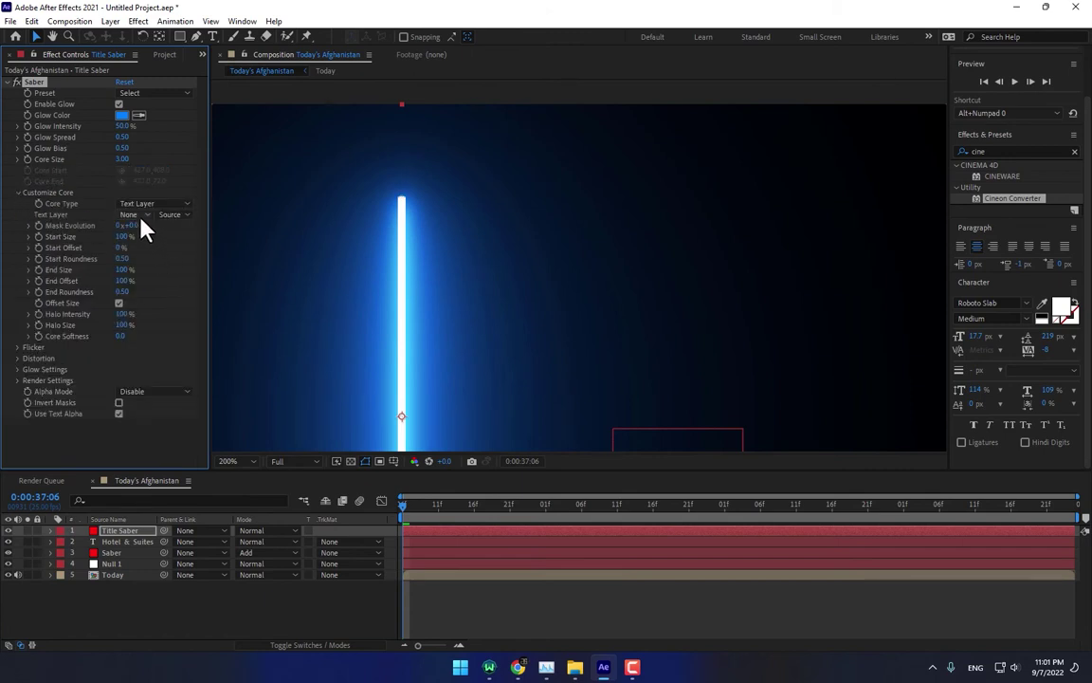
left_click(138, 215)
left_click(178, 266)
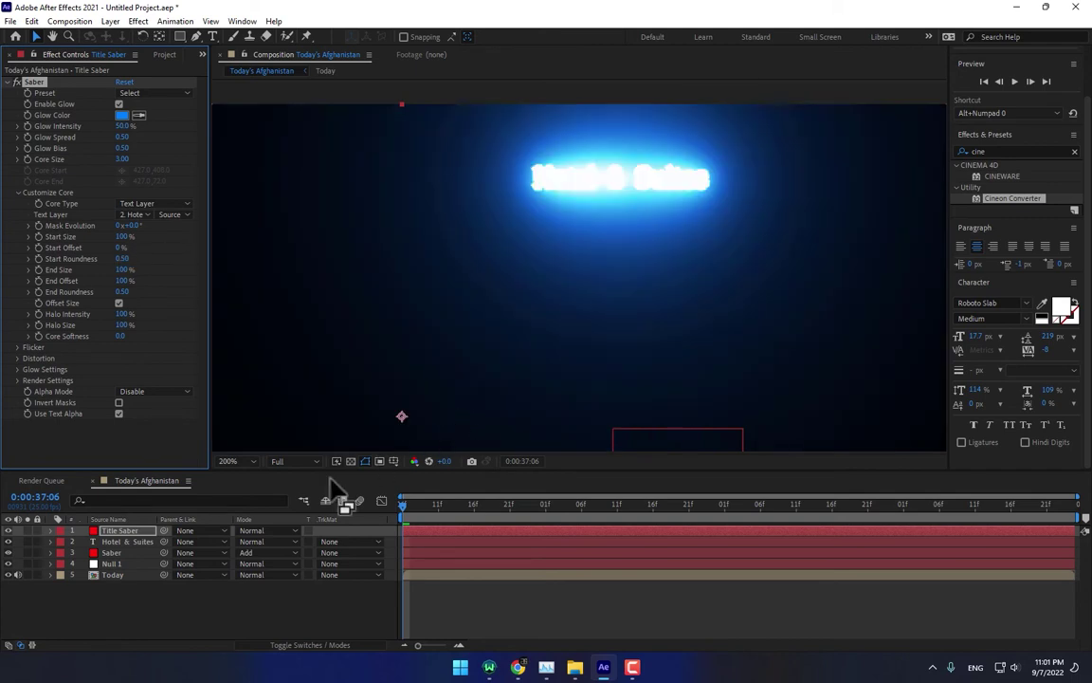
Step: Thin the Core Size to 0.70, reduce Glow Spread, raise Glow Bias, and set mode to Add
left_click_drag(121, 158, 124, 314)
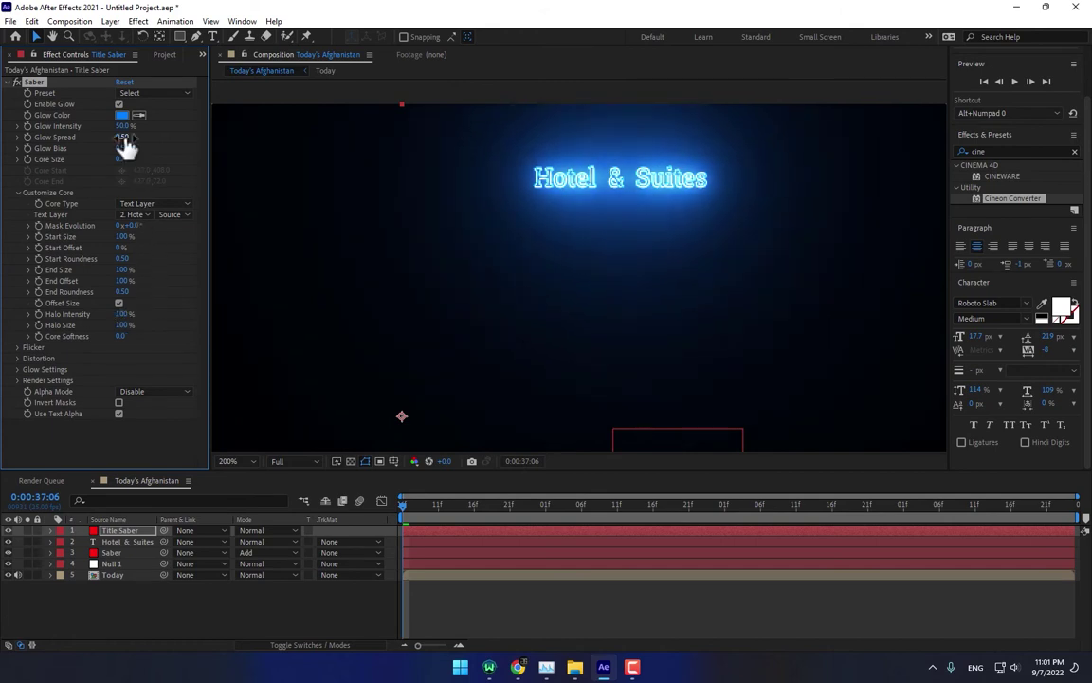
left_click_drag(126, 144, 124, 159)
left_click_drag(126, 149, 132, 119)
left_click(251, 531)
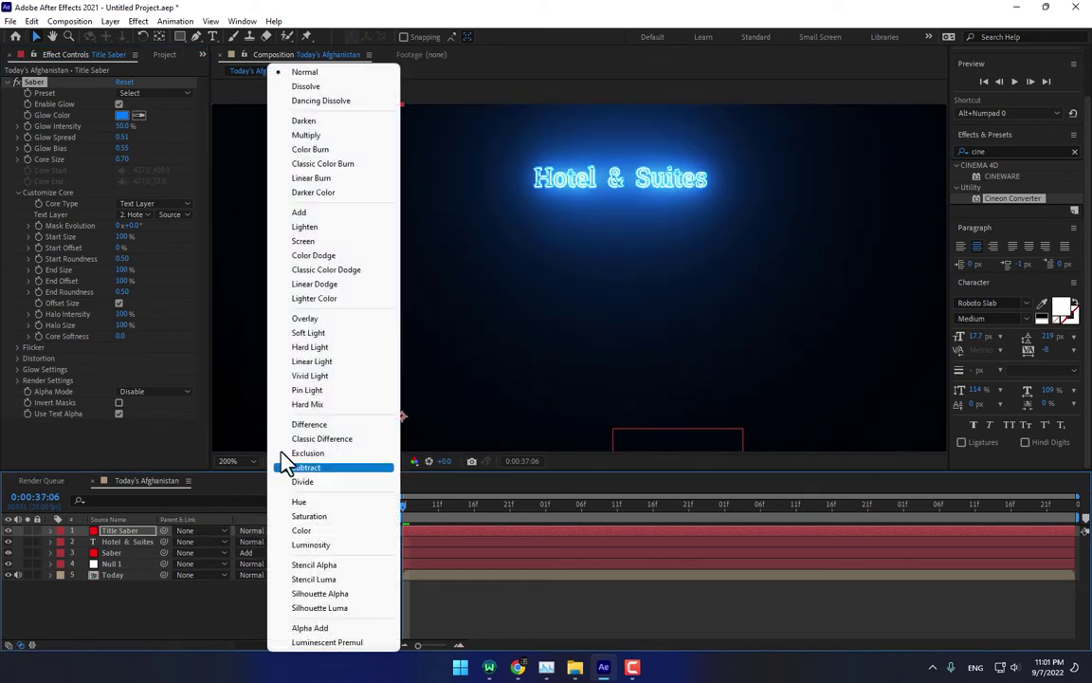
left_click(310, 224)
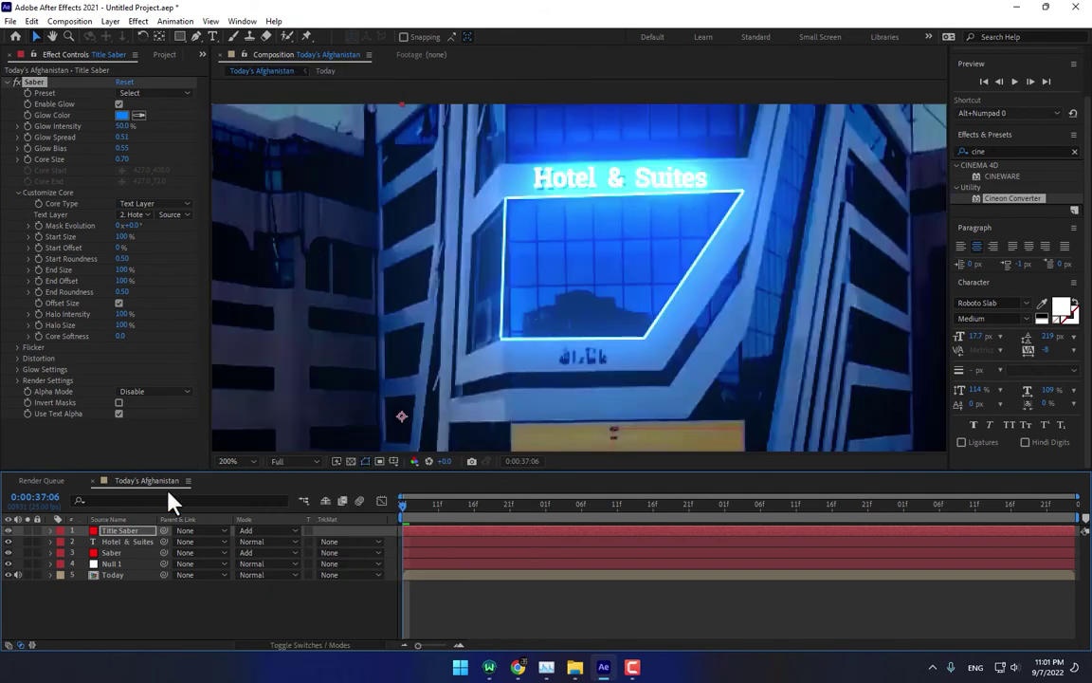
Step: Hide the Hotel & Suites text layer and lower Title Saber's Core Size to 0.39
left_click(7, 542)
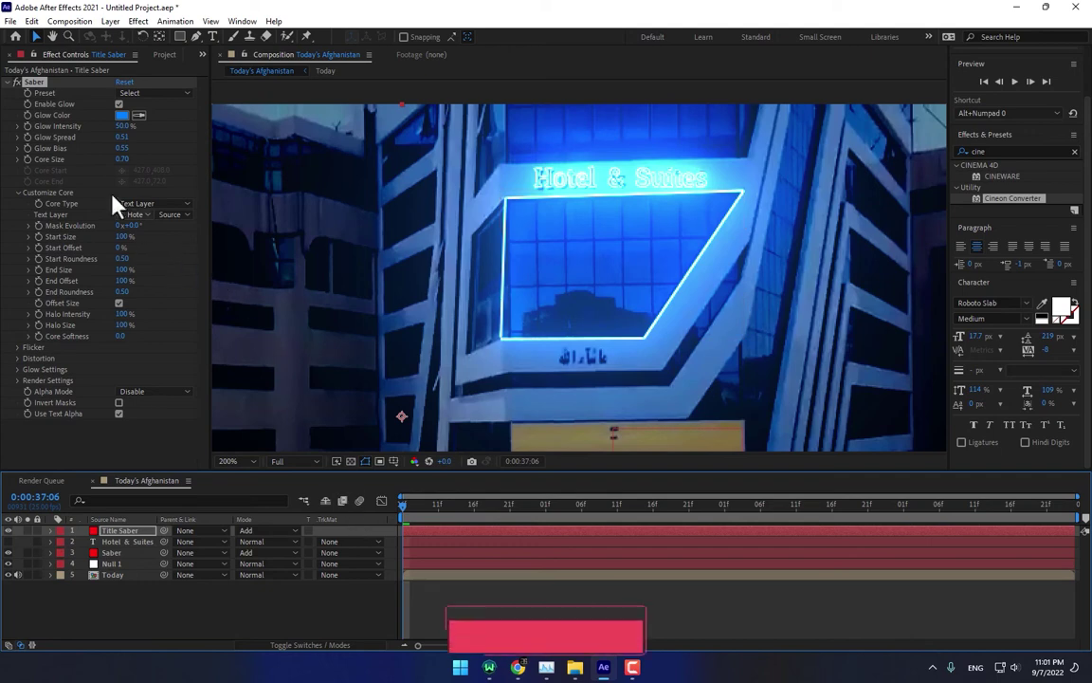
left_click_drag(121, 158, 97, 182)
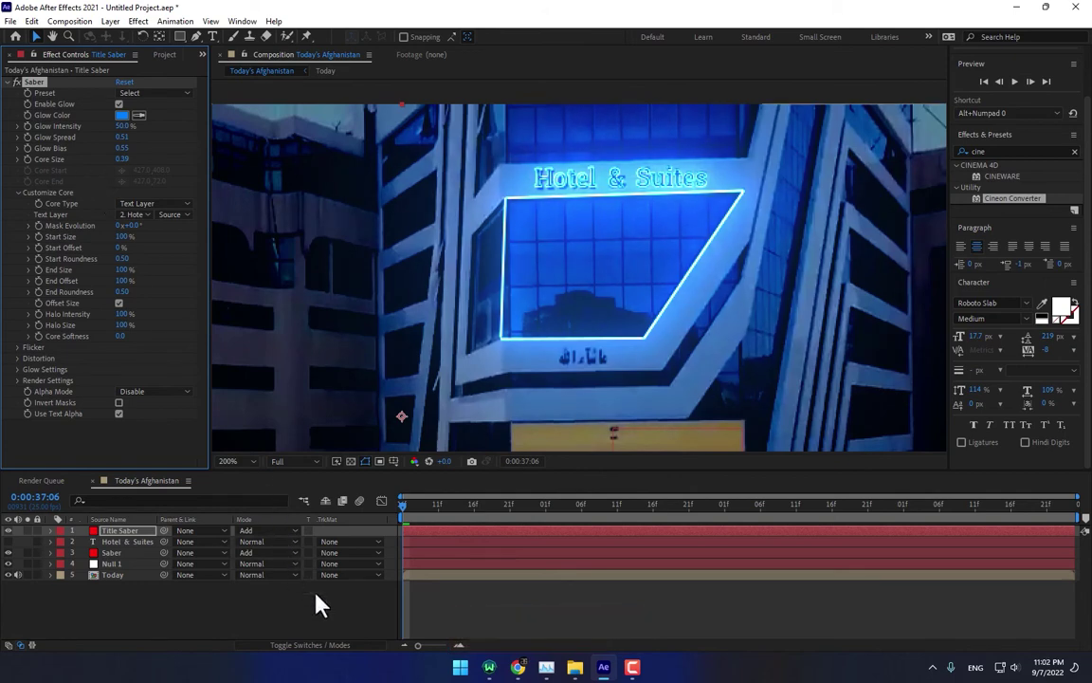
left_click(346, 627)
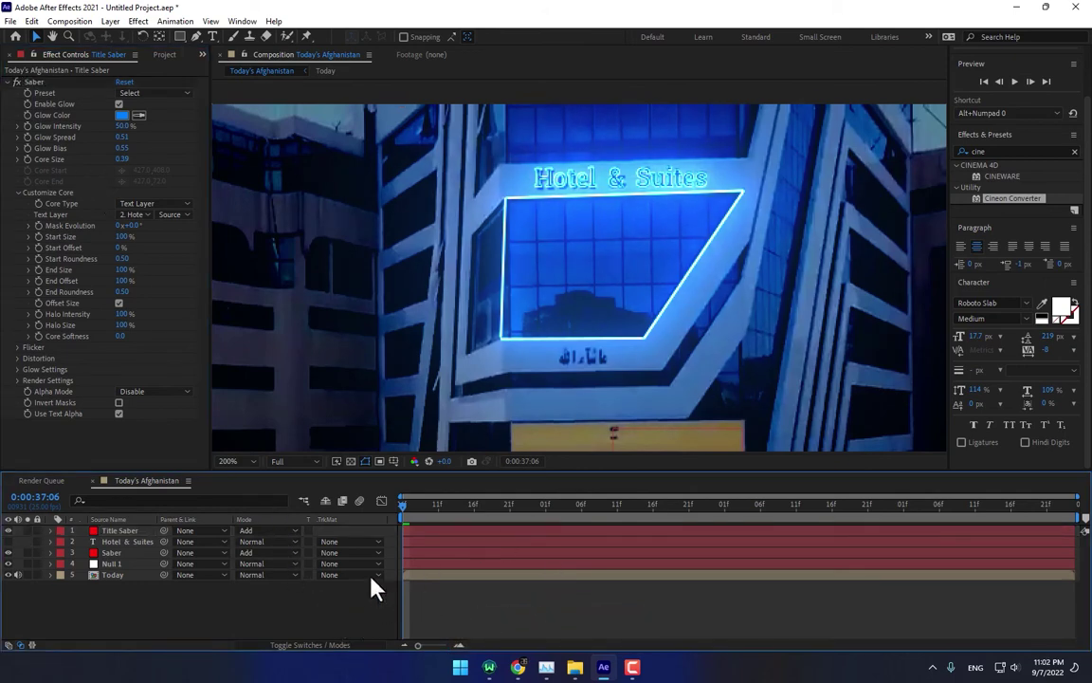
Step: Parent the Title Saber and Saber layers to Null 1 and scrub the timeline to preview
left_click(117, 531)
left_click(125, 554, "ctrl")
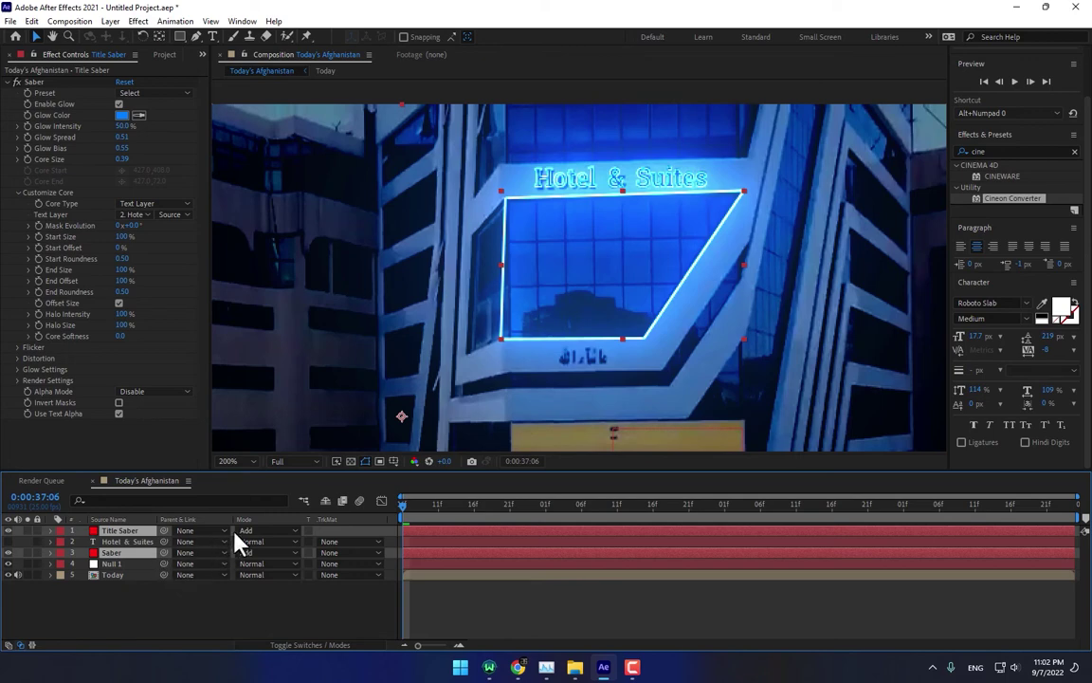
left_click_drag(163, 554, 104, 564)
left_click(308, 627)
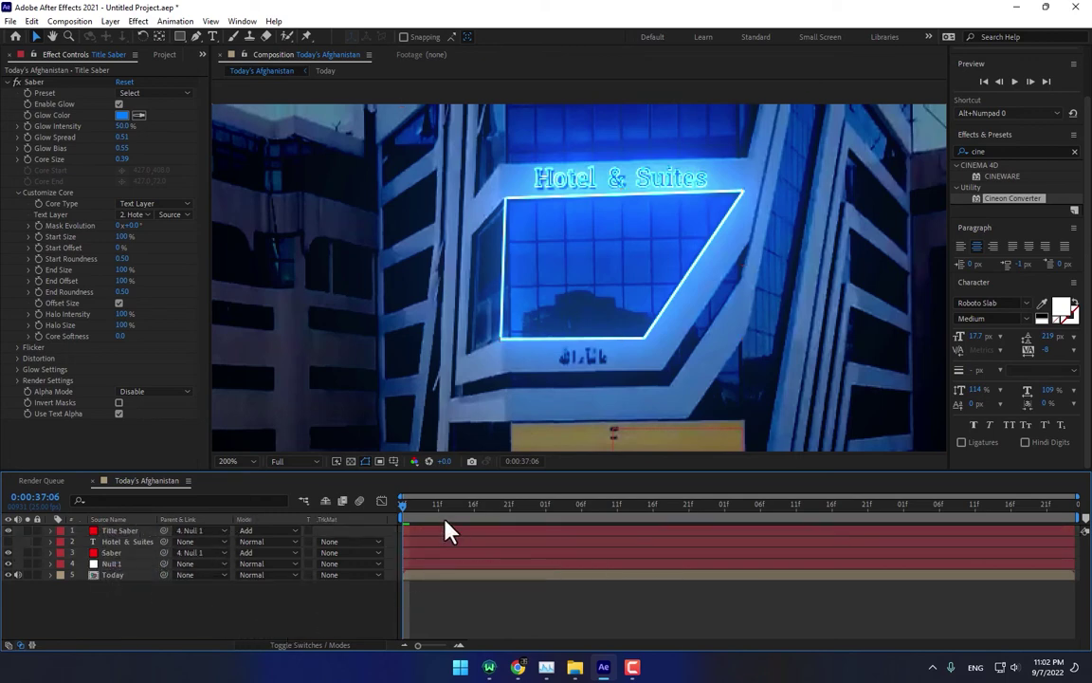
left_click_drag(445, 522, 626, 595)
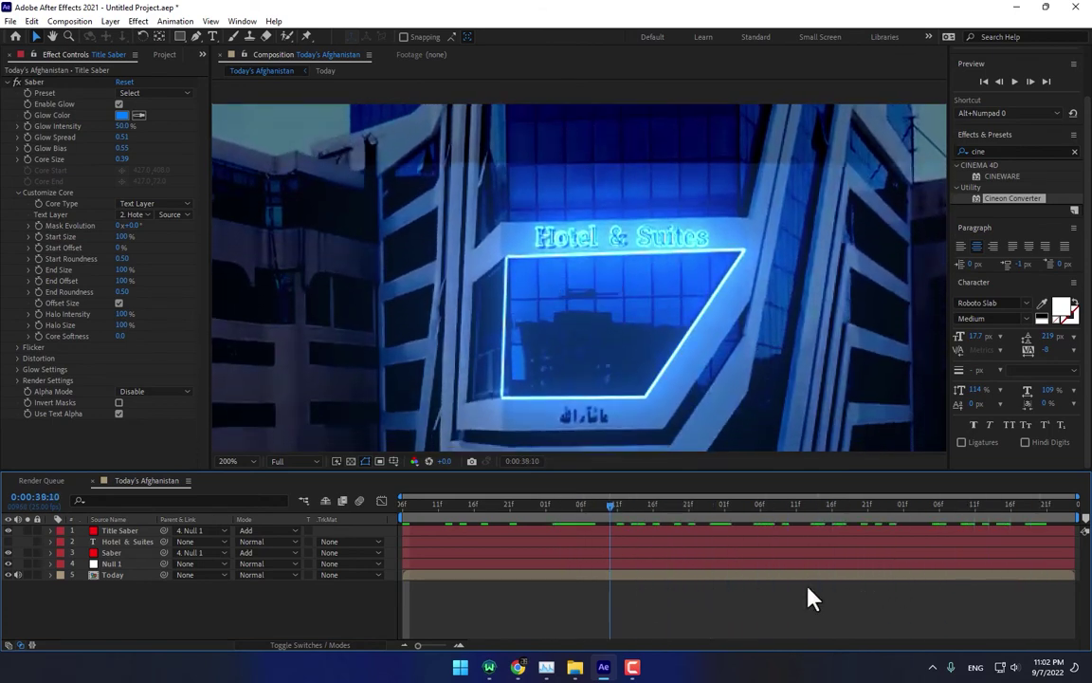
left_click_drag(811, 598, 406, 631)
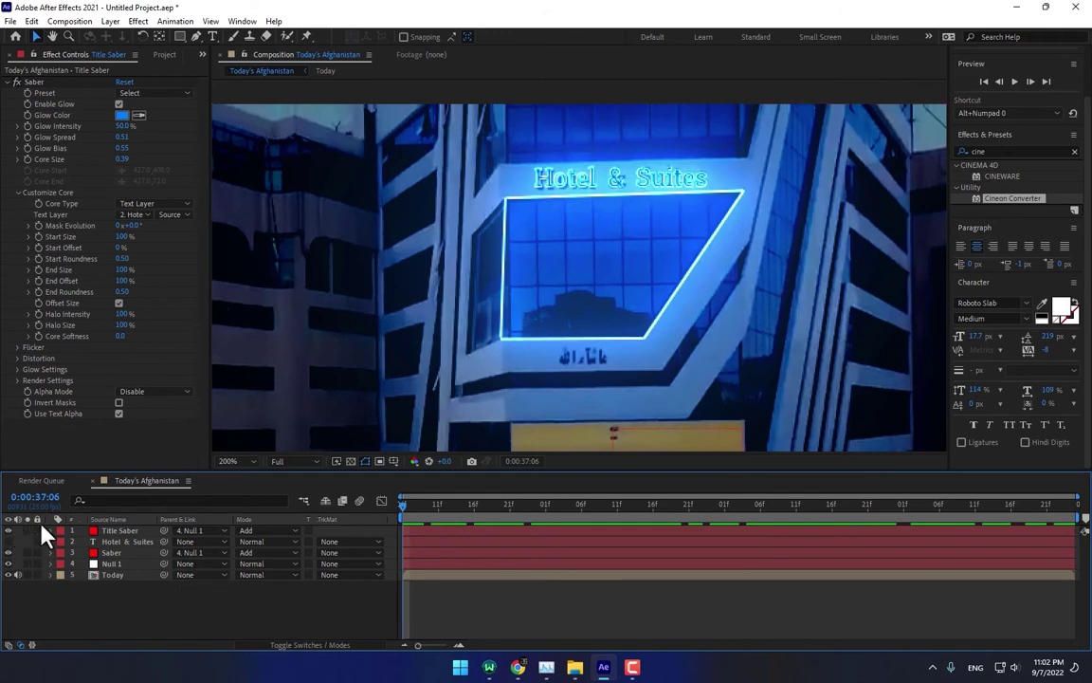
Step: Drag the Saber mask's bottom-left vertex right so the window outline's left edge is vertical
left_click(112, 553)
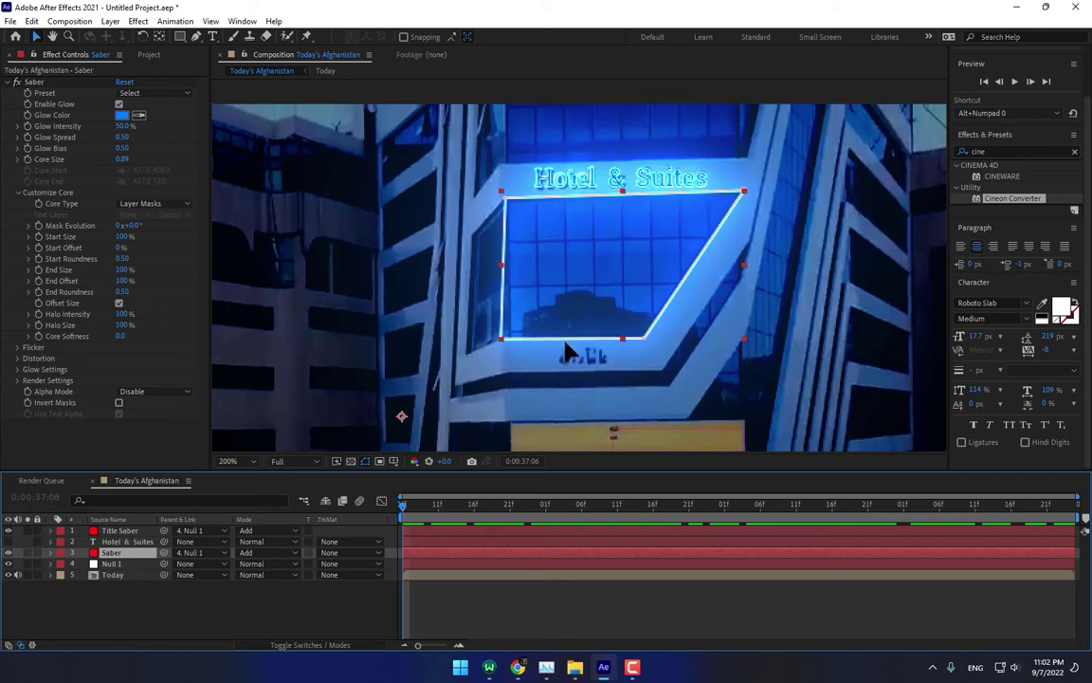
left_click(501, 343)
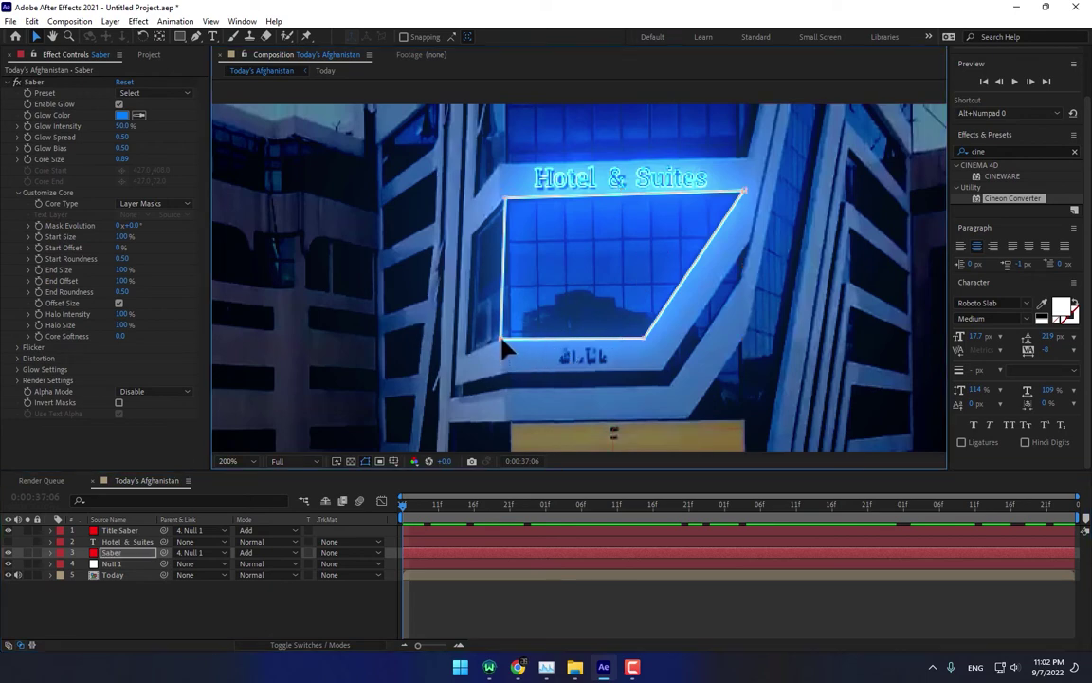
left_click_drag(503, 343, 509, 342)
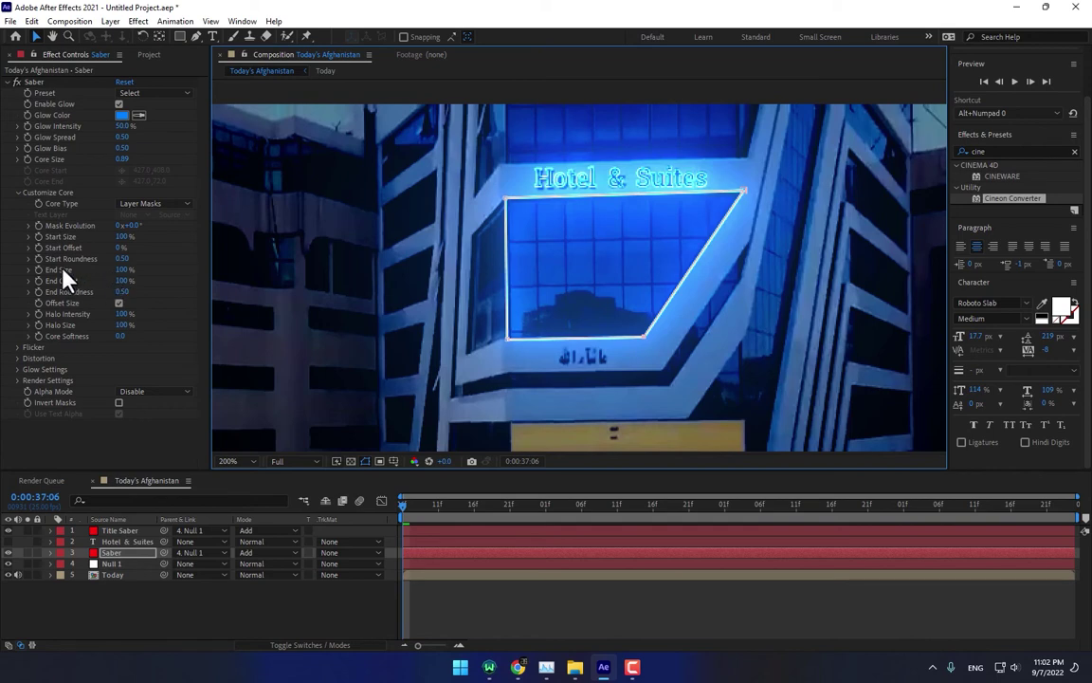
left_click(120, 251)
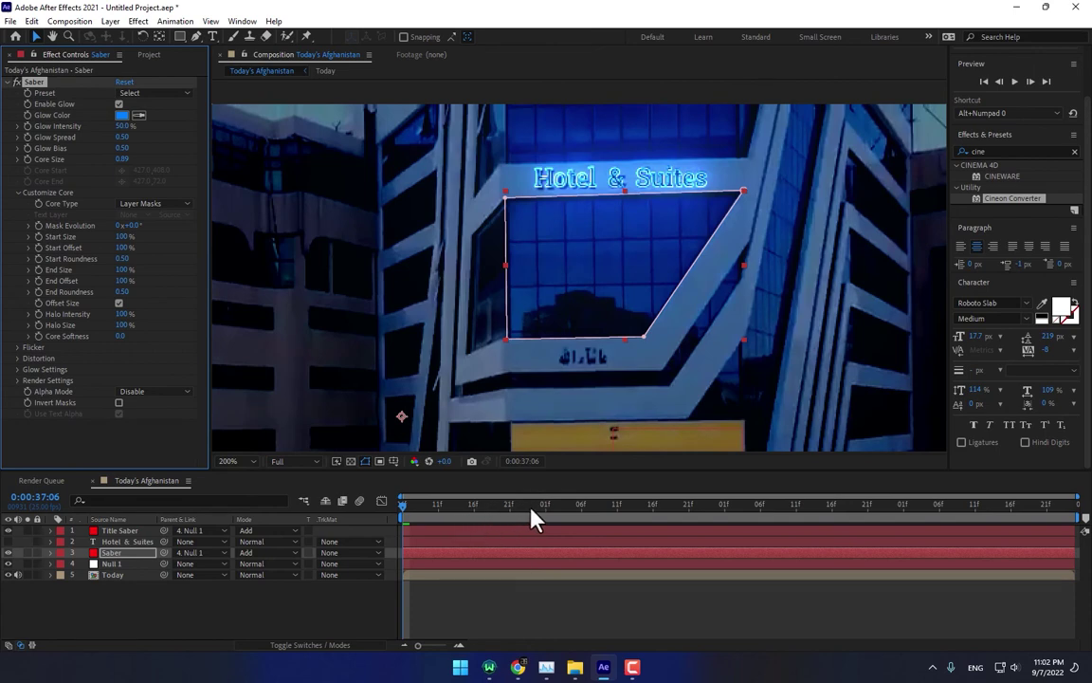
Step: Keyframe the Saber Start Offset at 0:00:38:16
left_click_drag(531, 510, 477, 513)
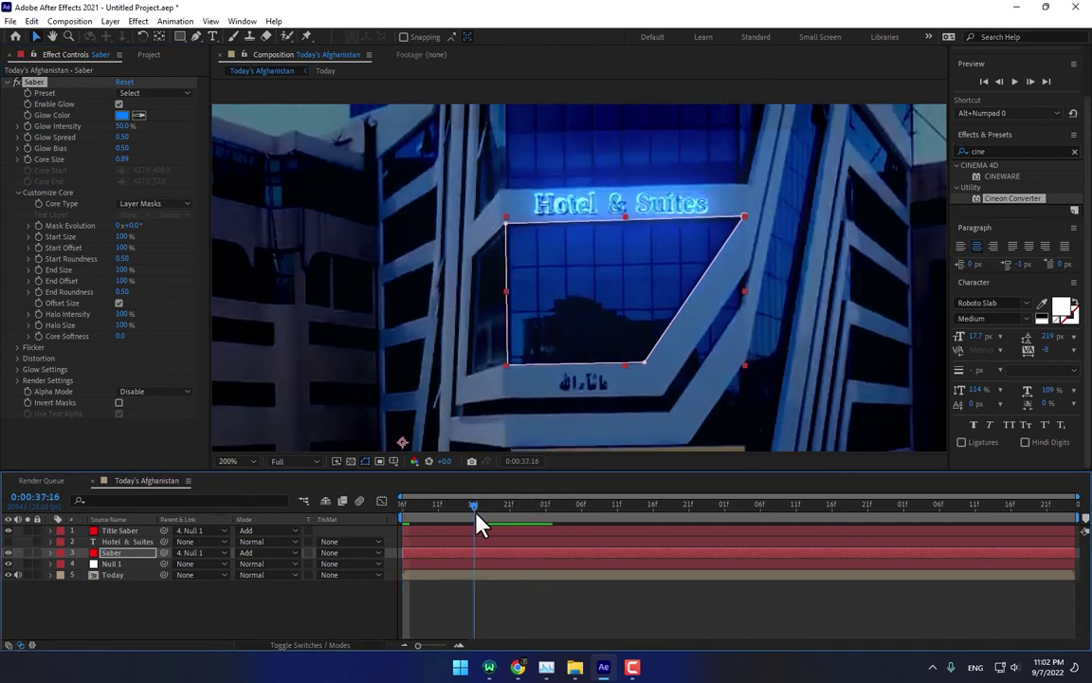
left_click(31, 219)
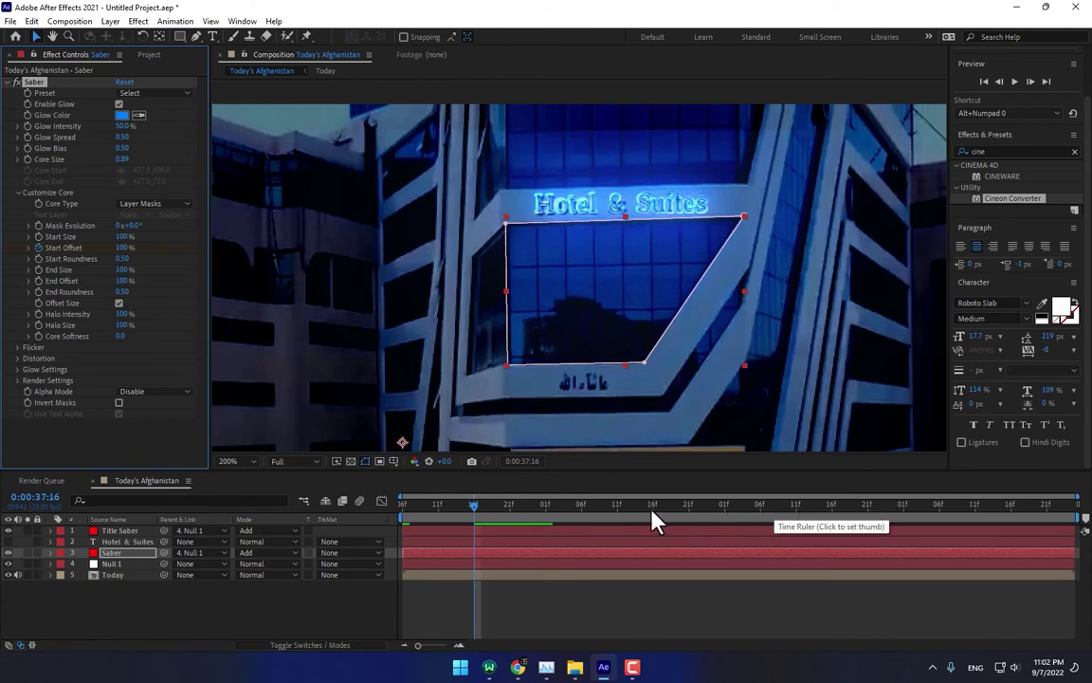
left_click(654, 520)
left_click_drag(126, 254, 115, 251)
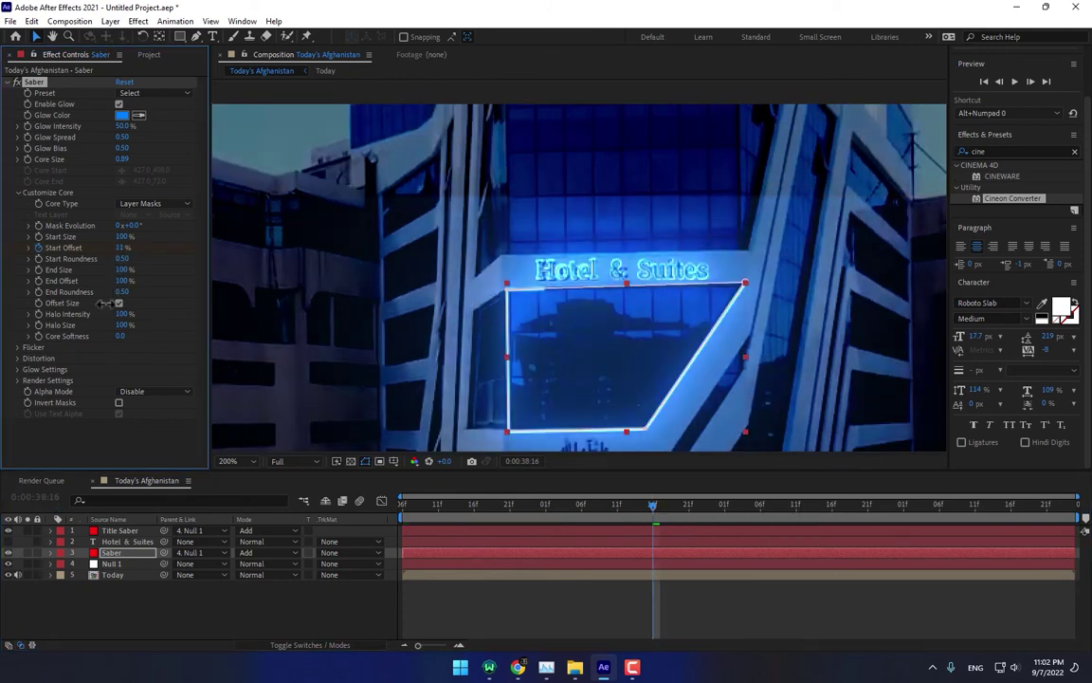
Step: Keyframe End Offset to 0% at 0:00:39:16
left_click_drag(460, 519, 564, 540)
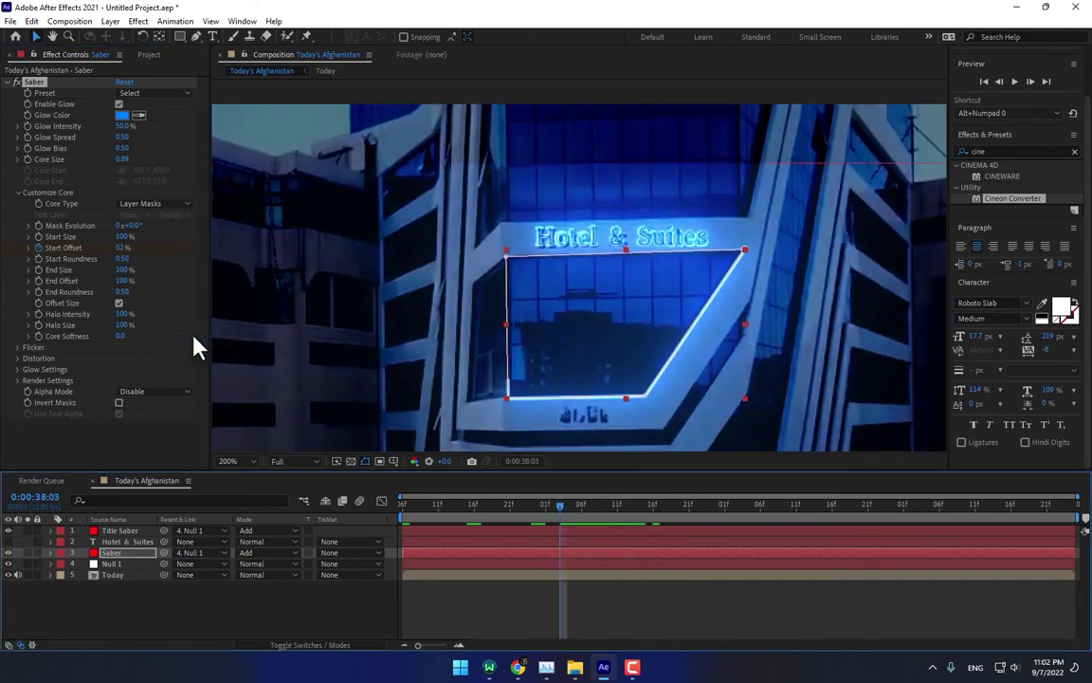
left_click(36, 285)
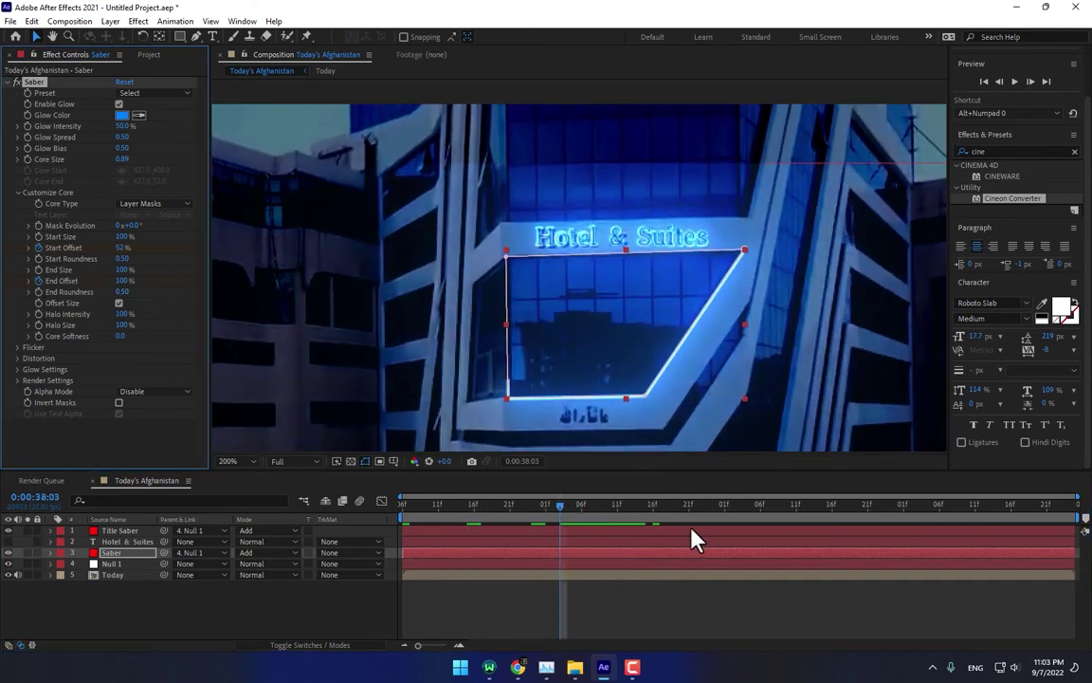
left_click(833, 515)
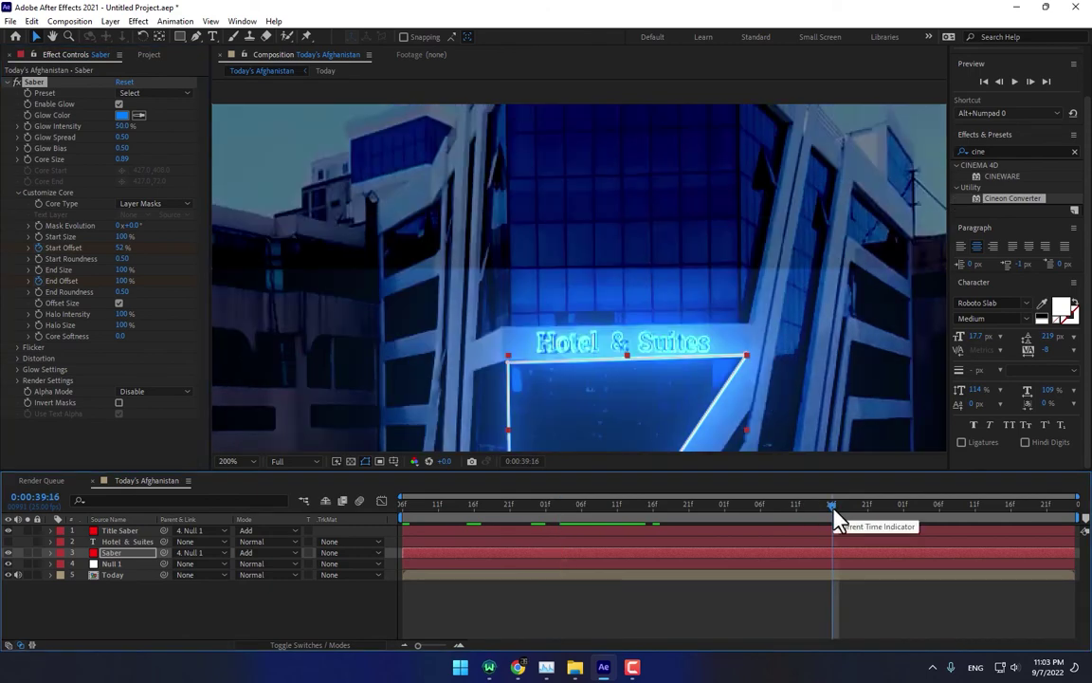
left_click_drag(122, 289, 93, 431)
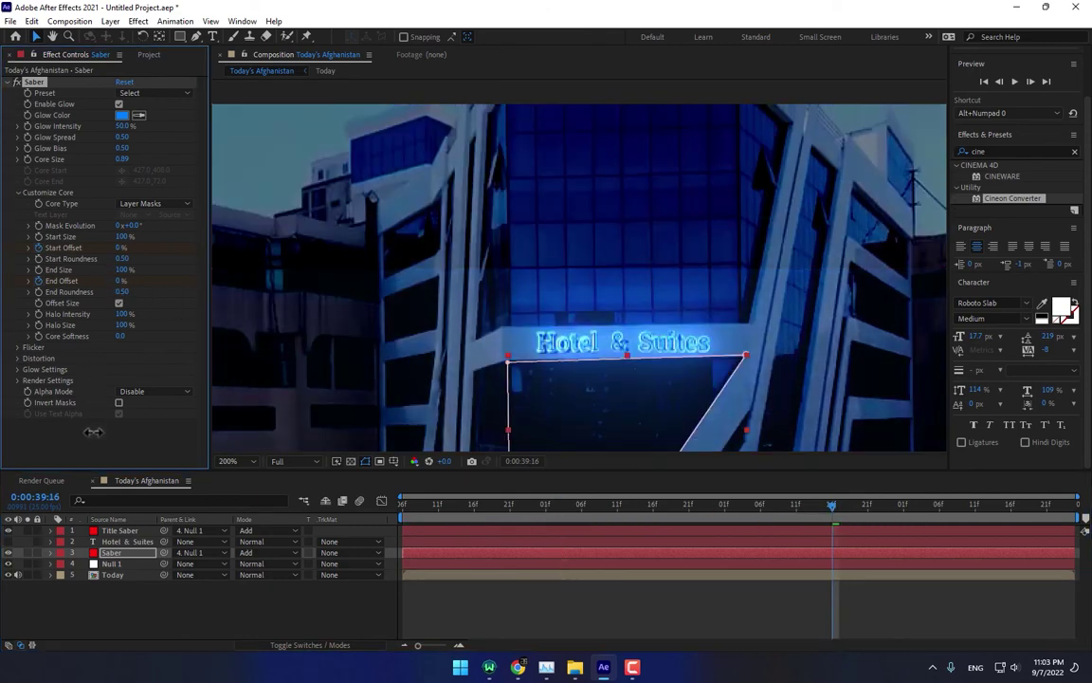
Step: Fit the composition in the viewer and preview the glow animation up to 0:00:39:05
key("comma")
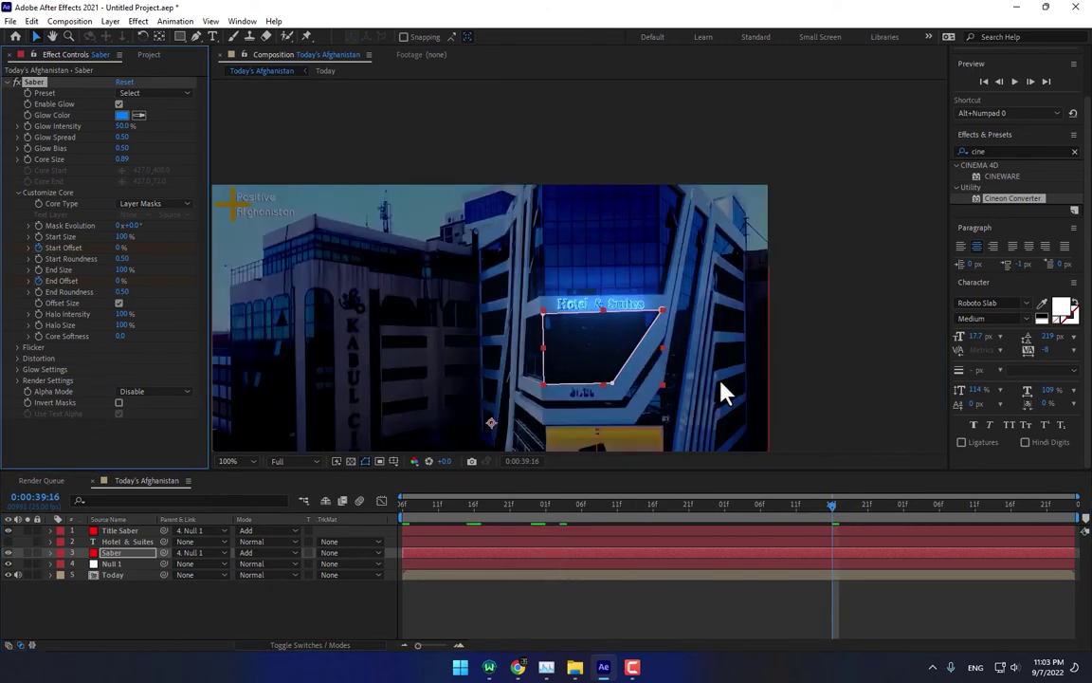
left_click(242, 469)
left_click(245, 228)
left_click(649, 583)
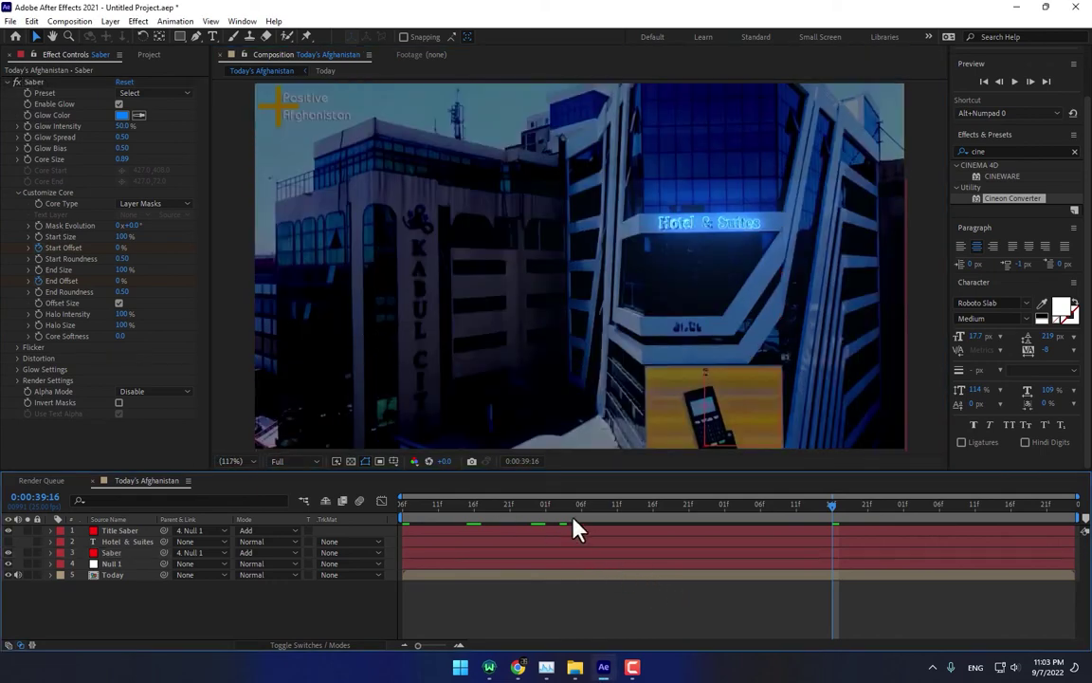
left_click_drag(487, 517, 762, 548)
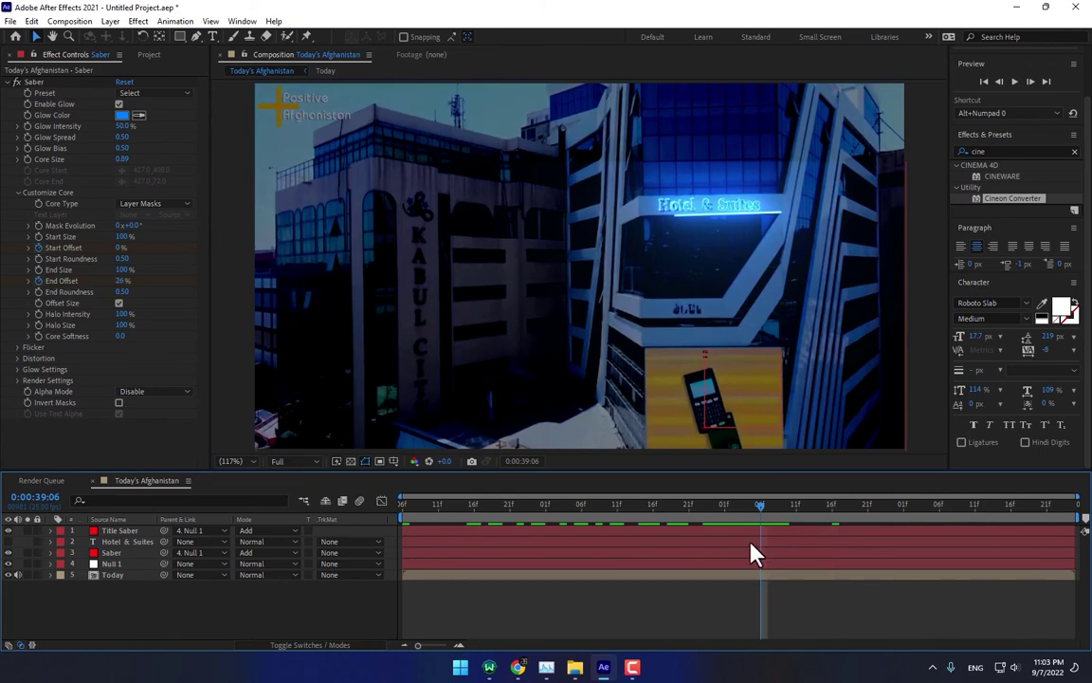
Step: Delete the extra last End Offset keyframe and preview the animation again
left_click(711, 554)
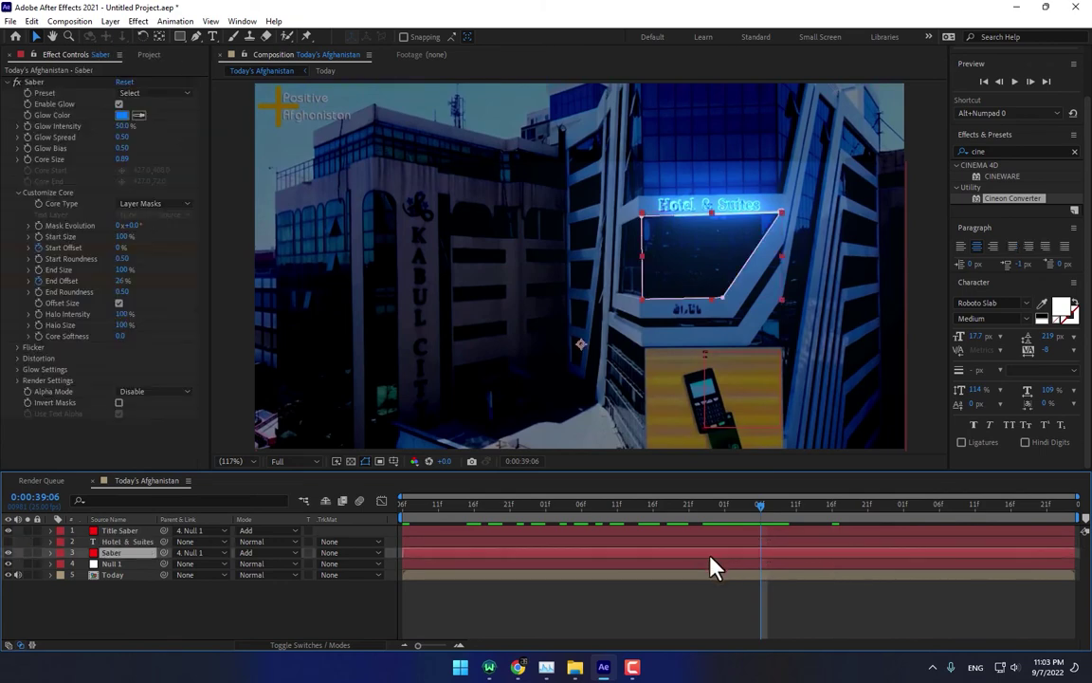
key("u")
left_click(831, 586)
key("Delete")
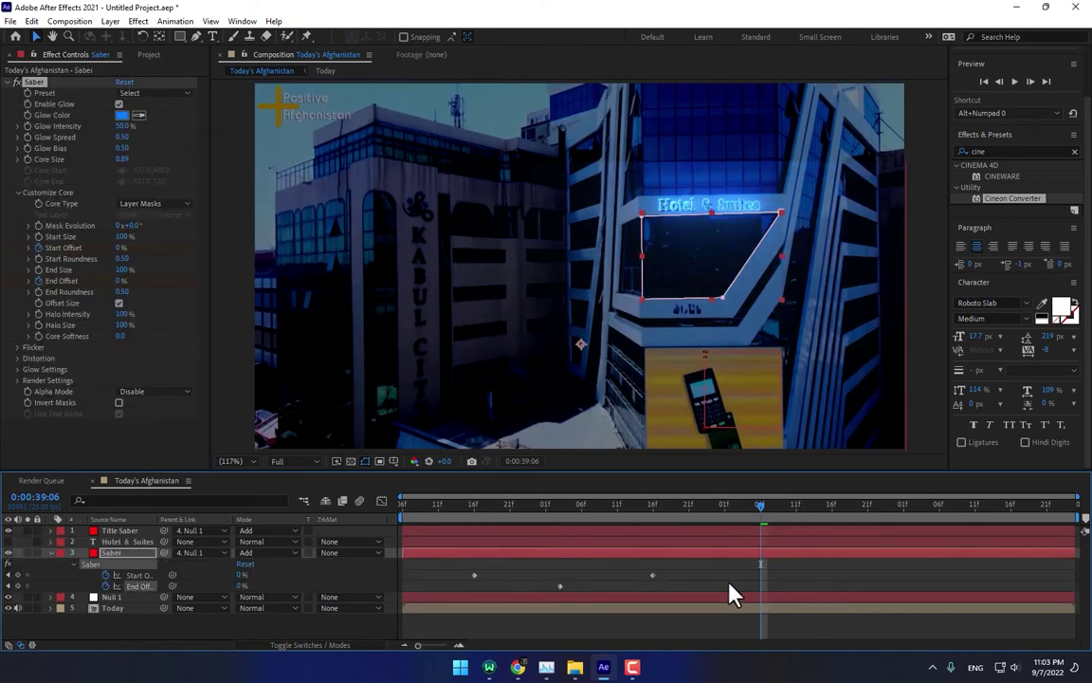
left_click_drag(509, 515, 646, 564)
left_click(679, 634)
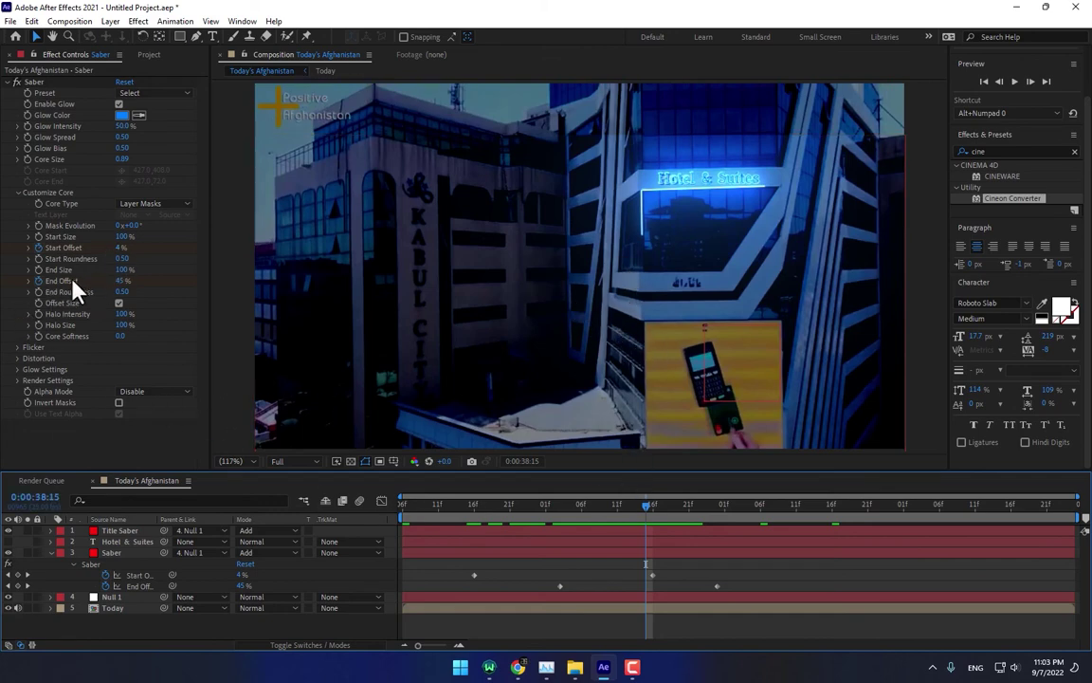
left_click(123, 277)
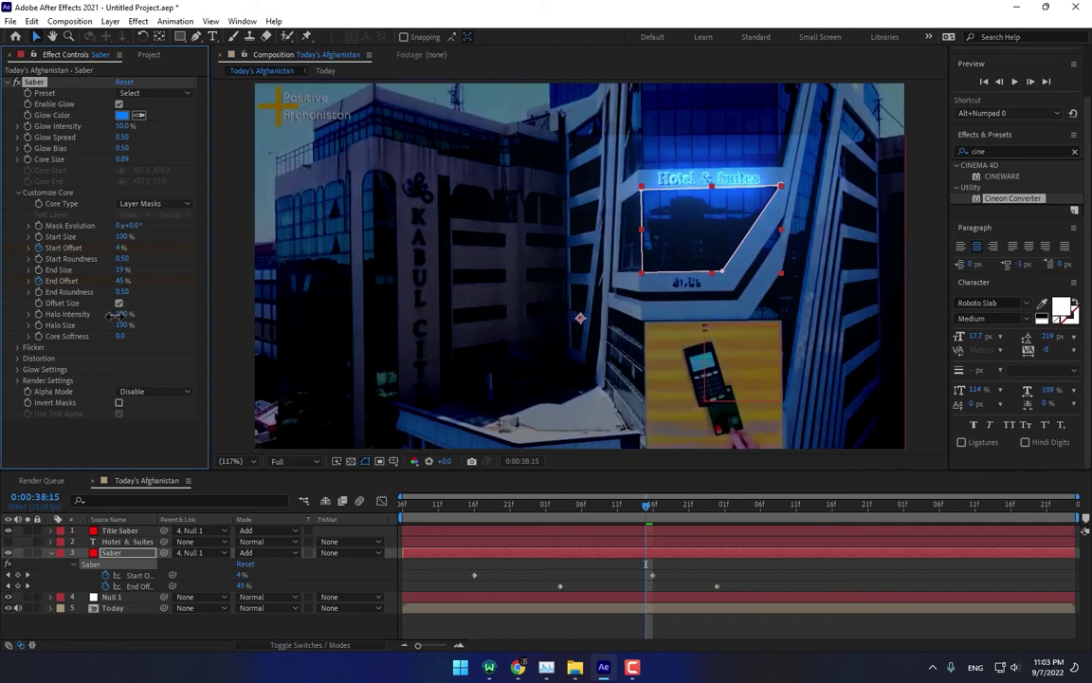
left_click(698, 589)
left_click_drag(483, 503, 646, 548)
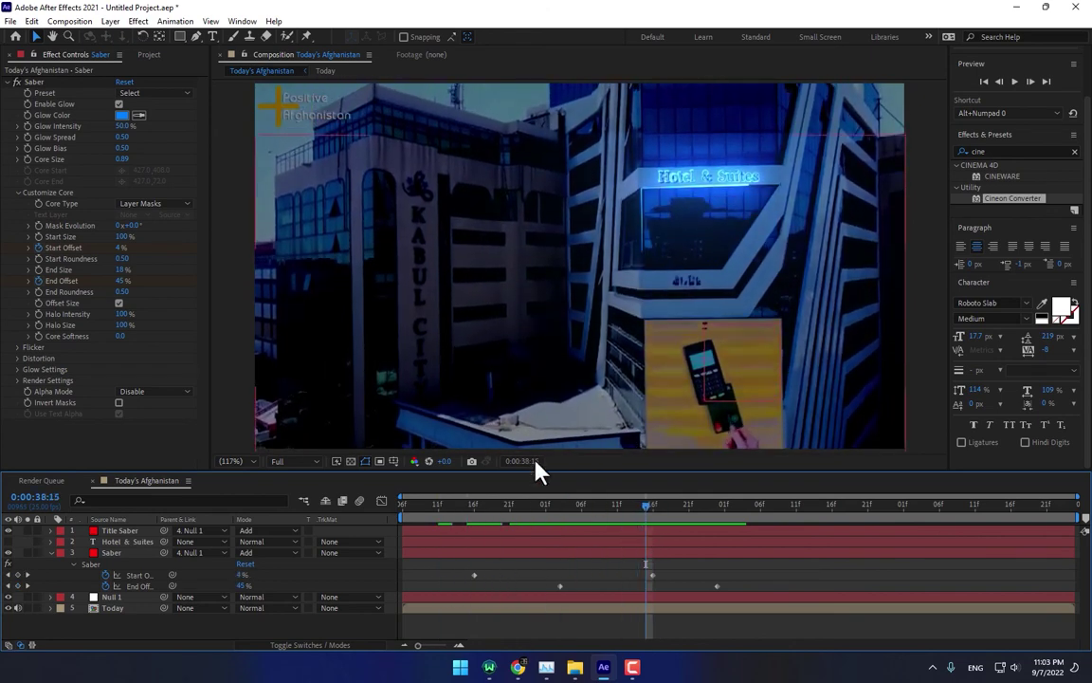
Step: Remove the offset keyframes, setting Start Offset to 100% and End Offset to 0%
left_click(40, 248)
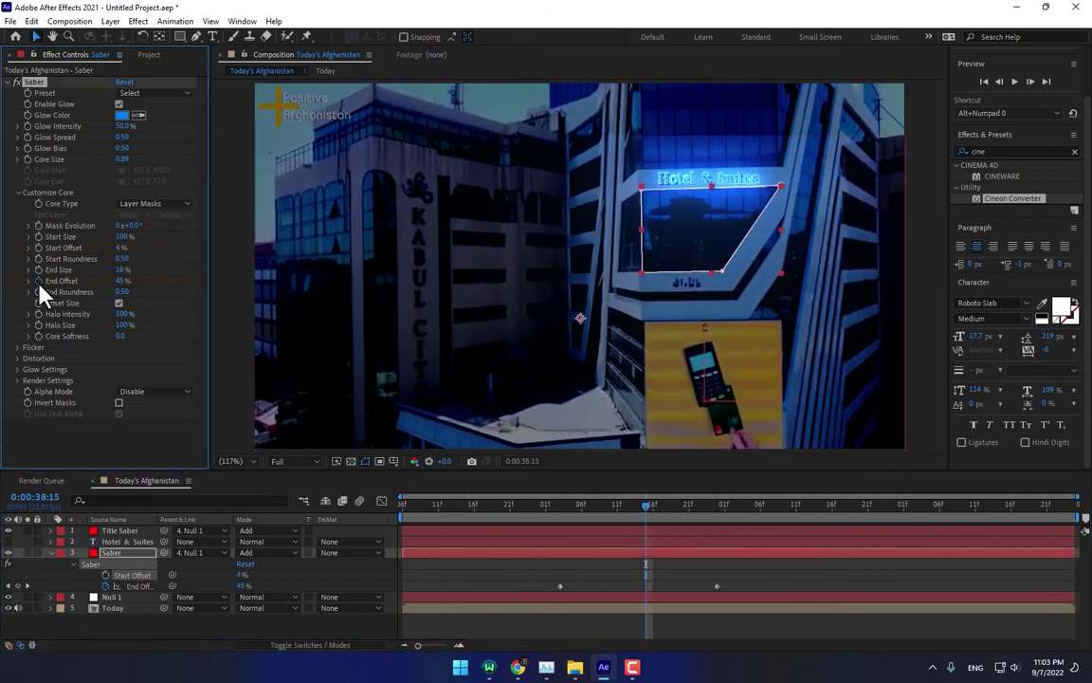
left_click(40, 281)
left_click_drag(121, 248, 248, 248)
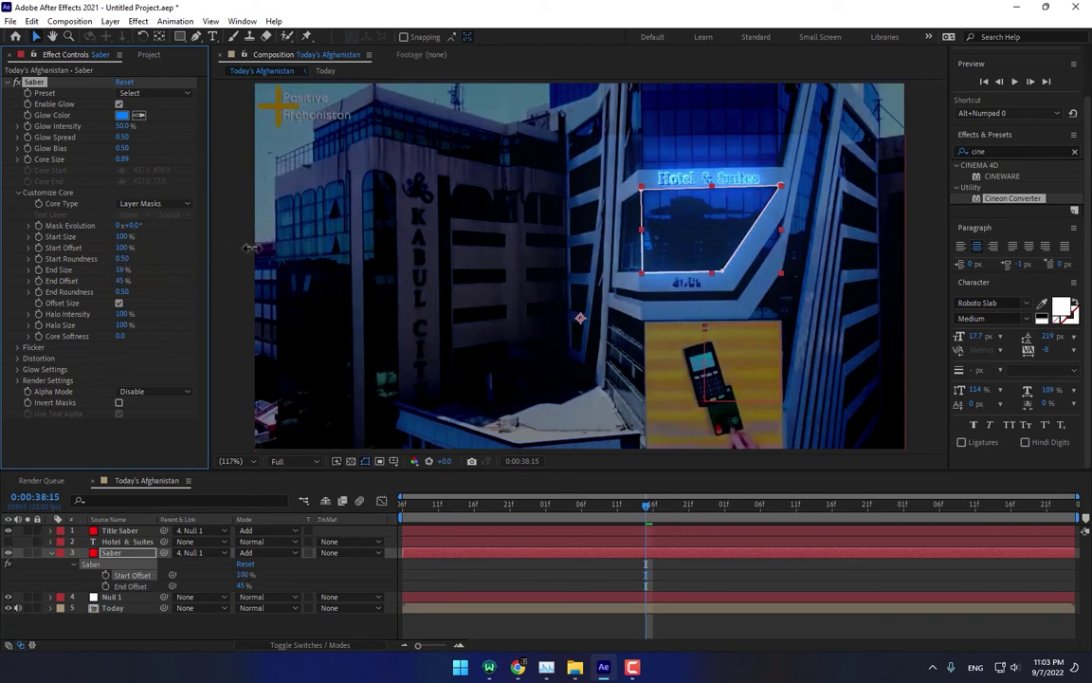
left_click(580, 581)
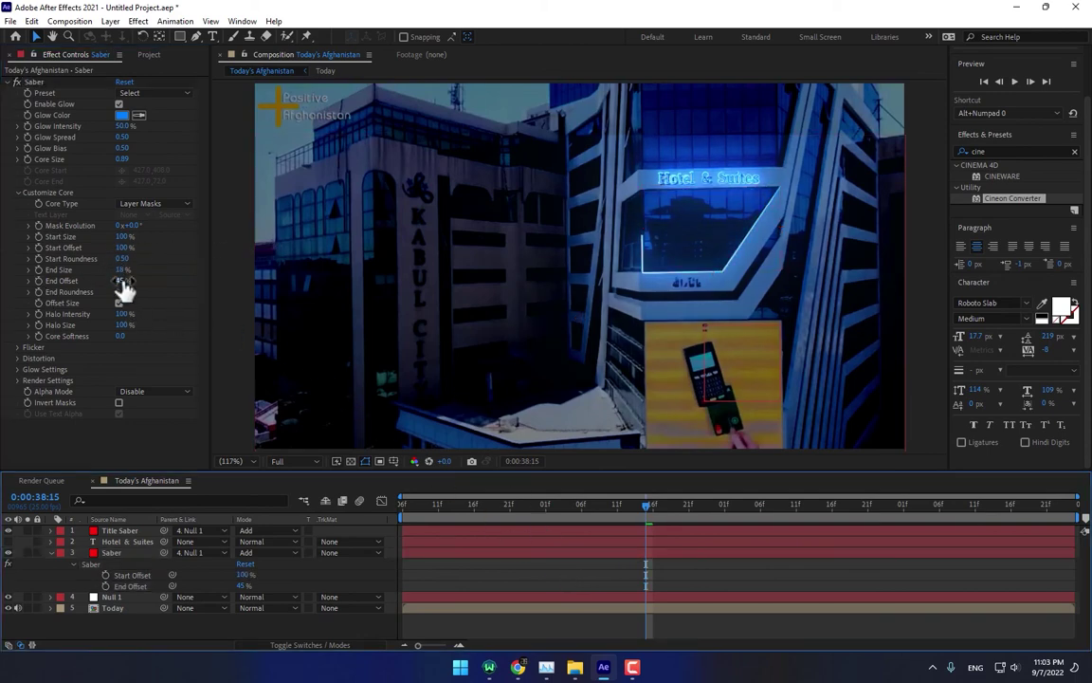
left_click_drag(123, 281, 106, 377)
left_click(569, 573)
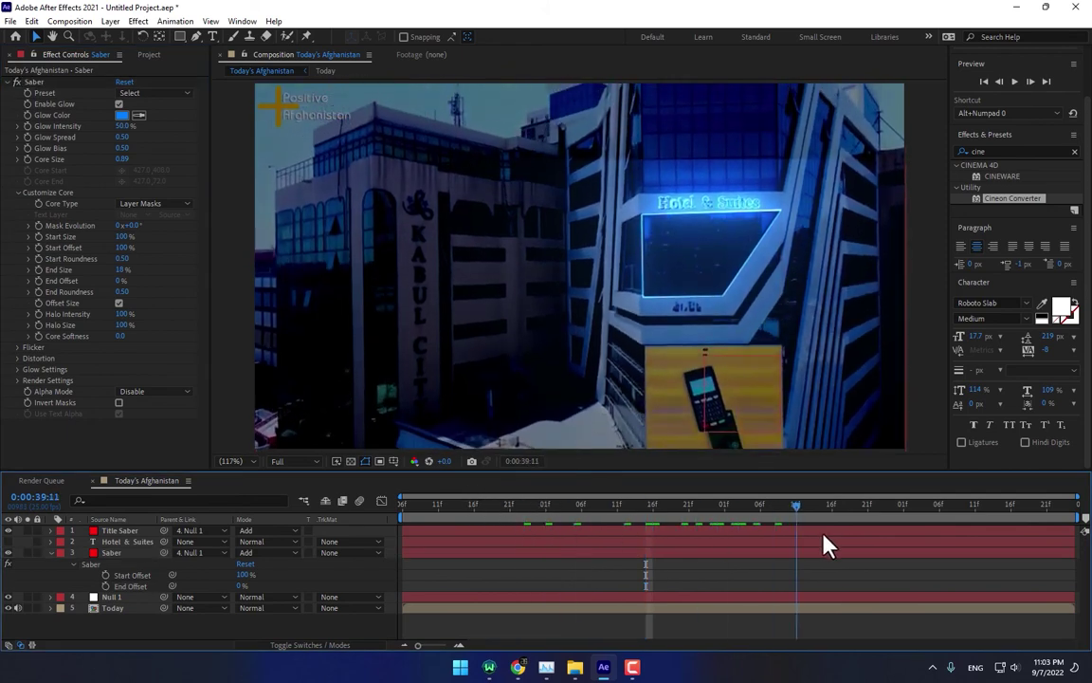
left_click(489, 506)
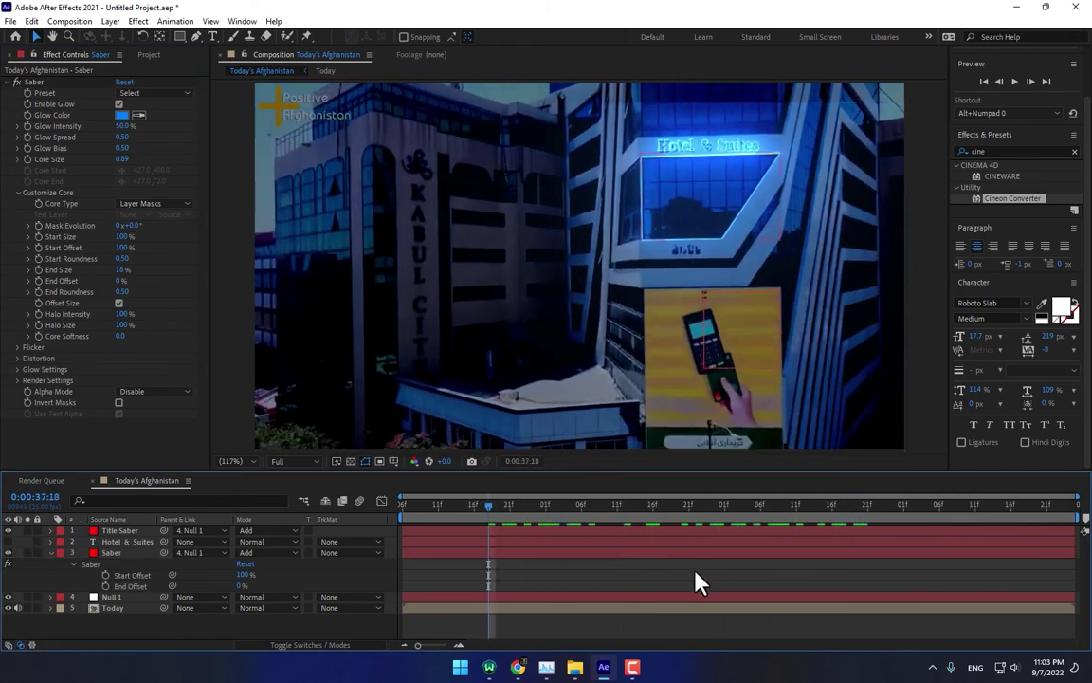
Step: Create a new red solid layer and hide it to see the footage
right_click(319, 561)
mouse_move(368, 406)
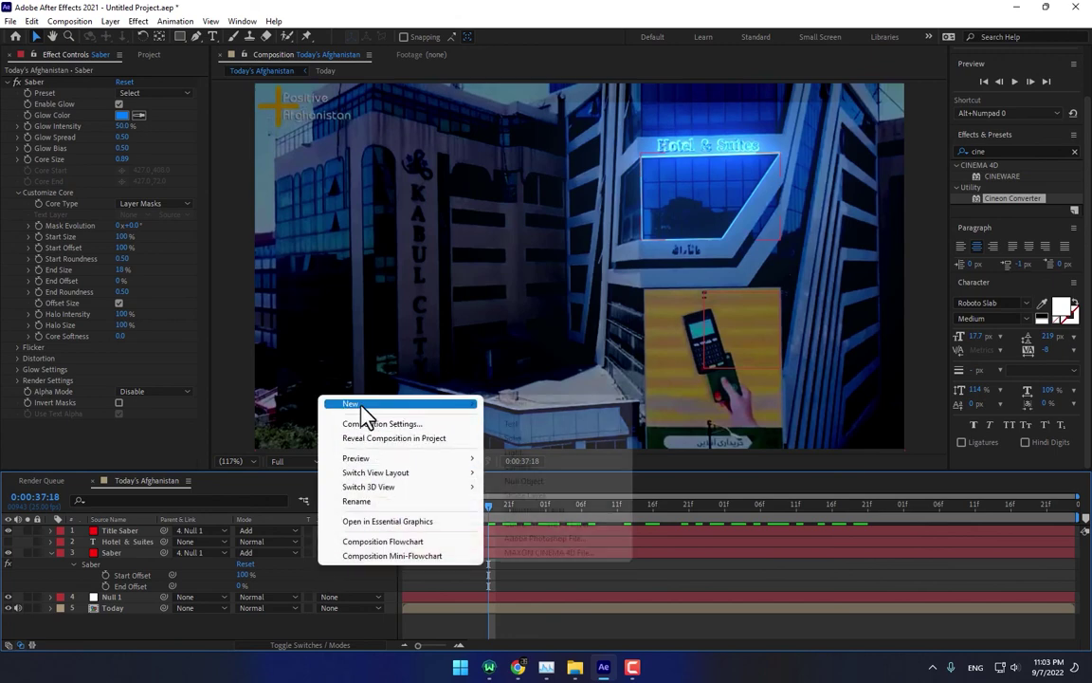
left_click(512, 439)
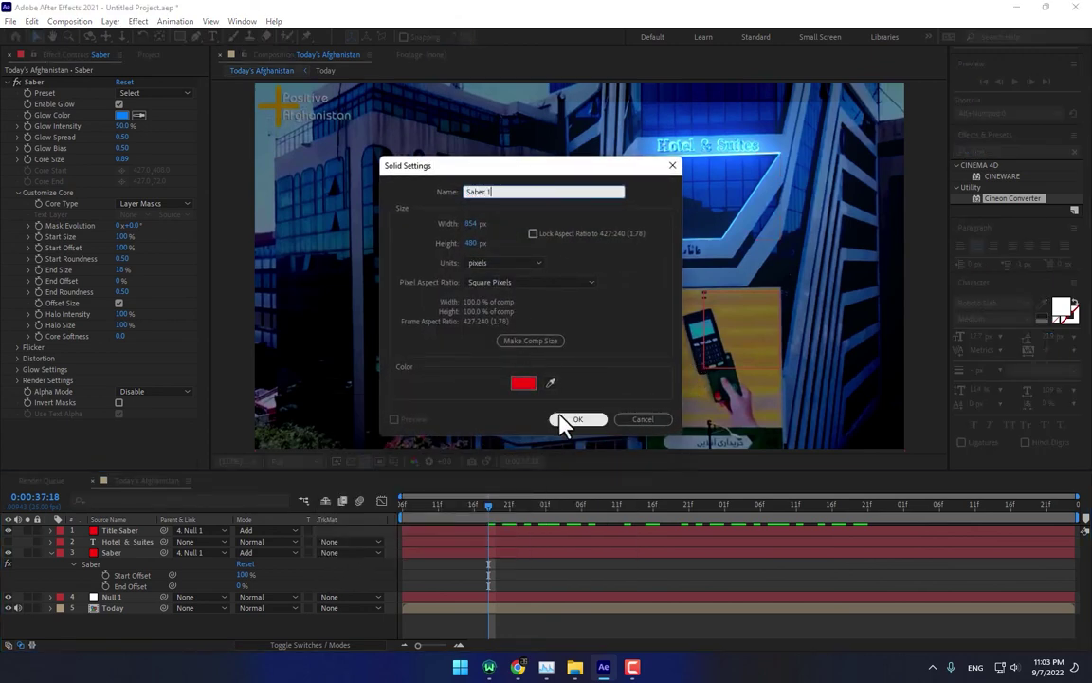
left_click(562, 417)
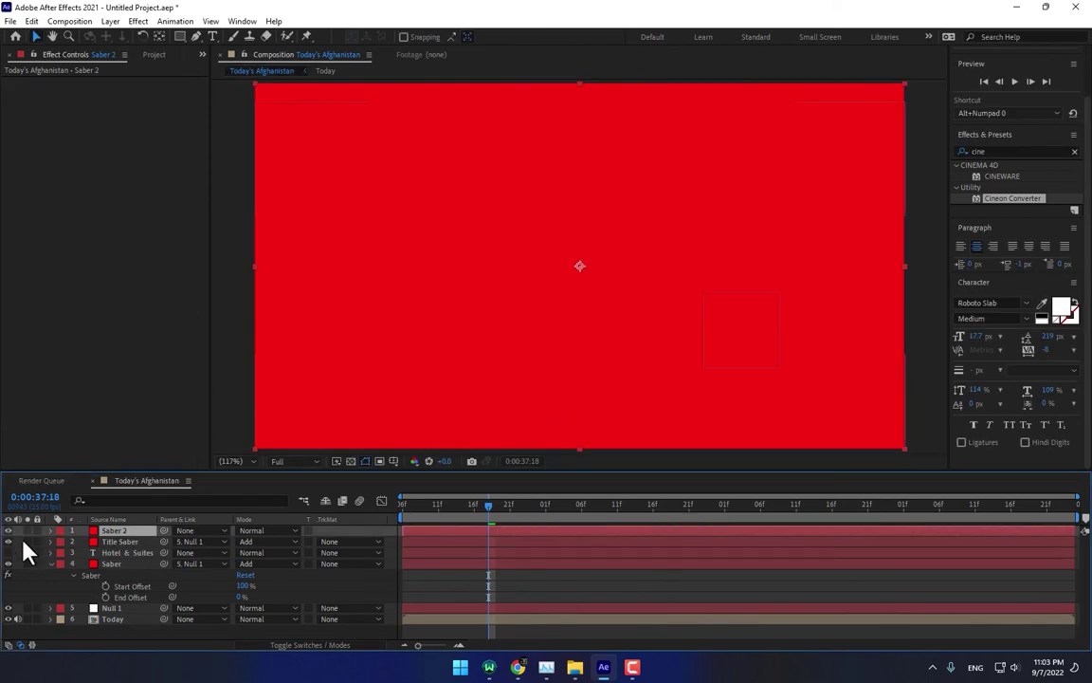
left_click(8, 530)
scroll(743, 264, "up", 2)
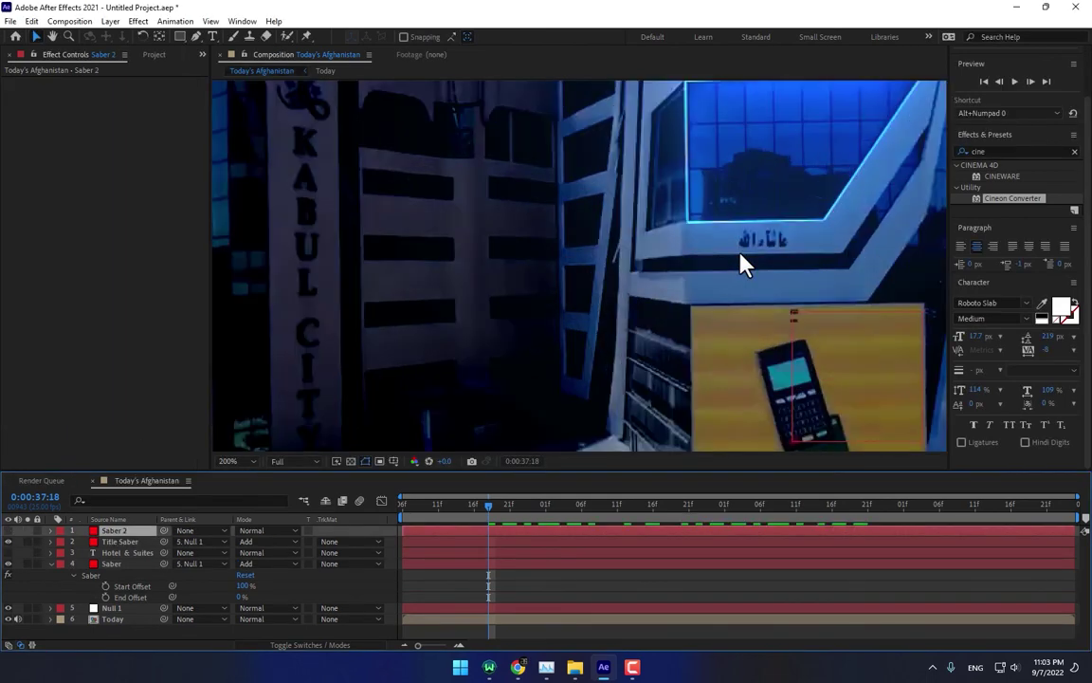
Step: Trace the angled ledge with a closed Pen mask and name the layer 'Saber 2'
left_click(196, 36)
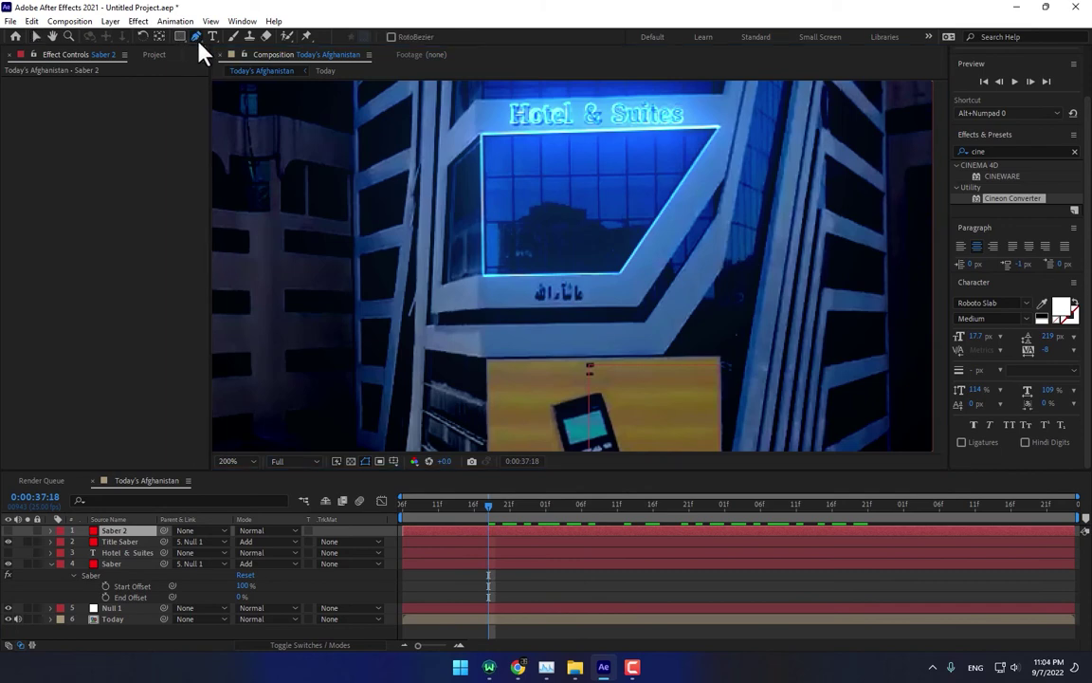
left_click(723, 180)
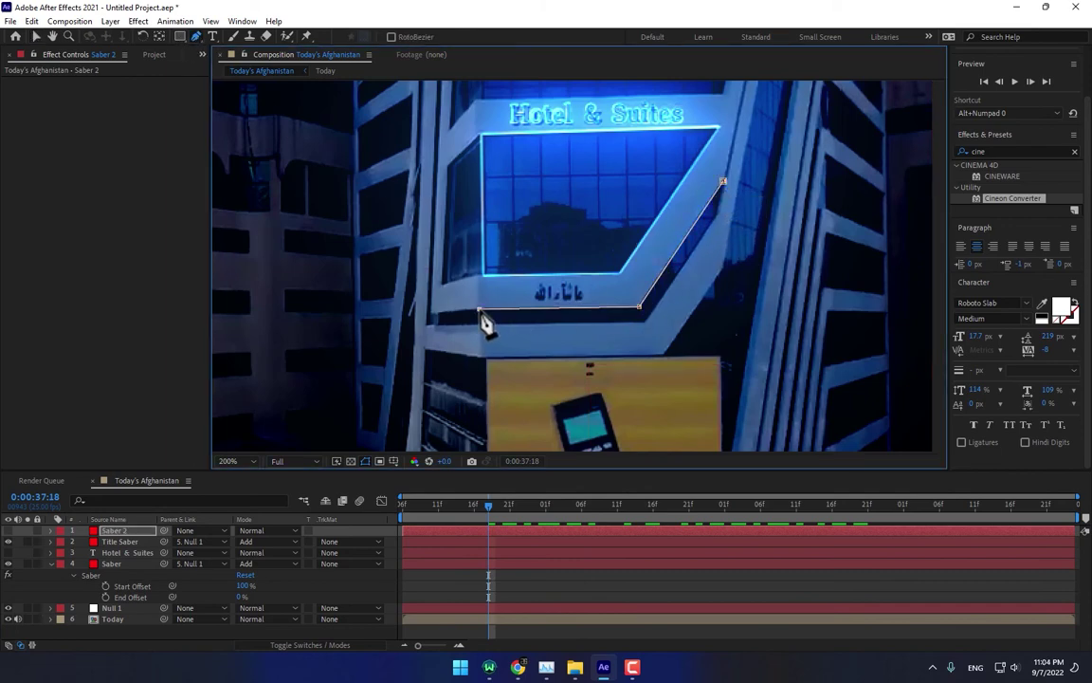
left_click(645, 323)
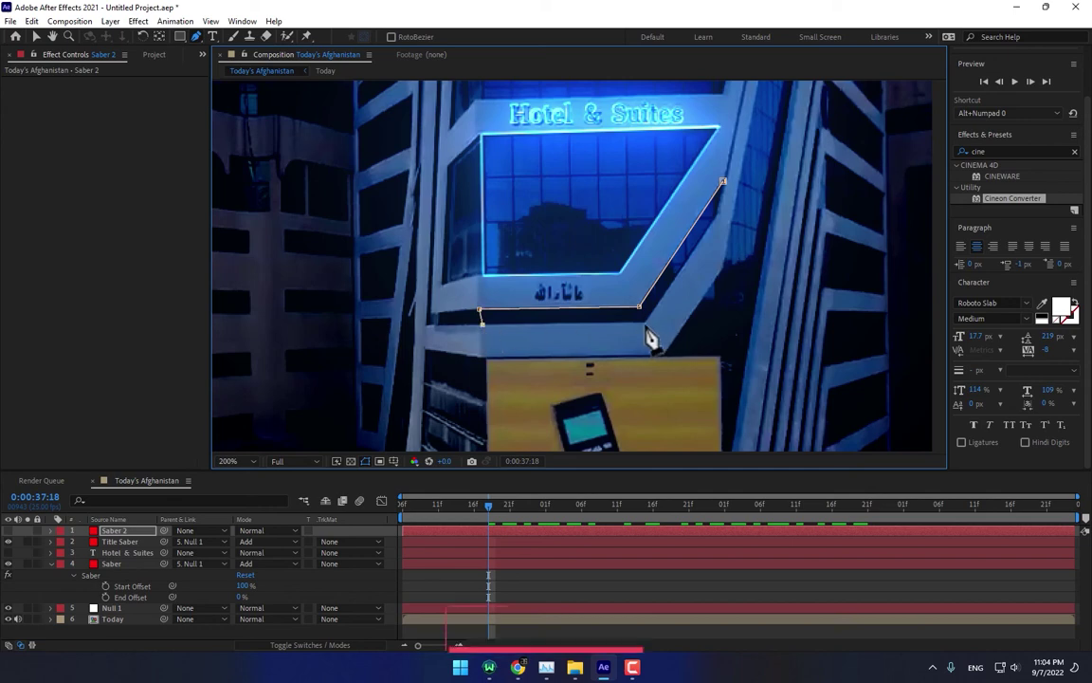
left_click(724, 182)
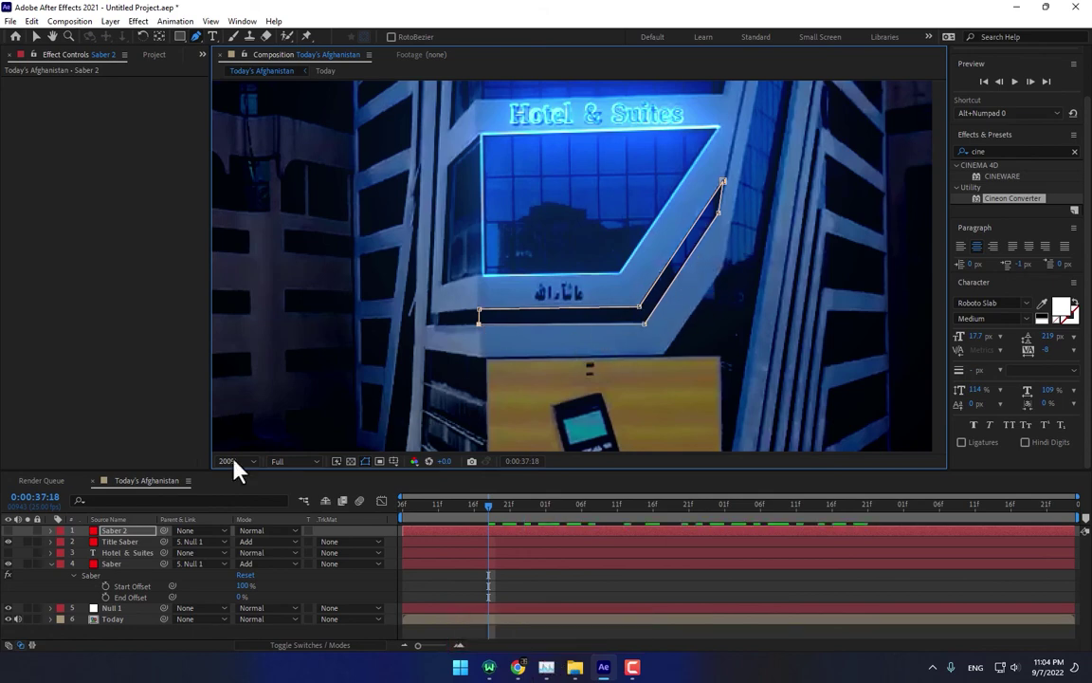
key("Return")
Step: Apply Saber to Saber 2 with Core Type Layer Masks and blend mode Add
left_click(135, 21)
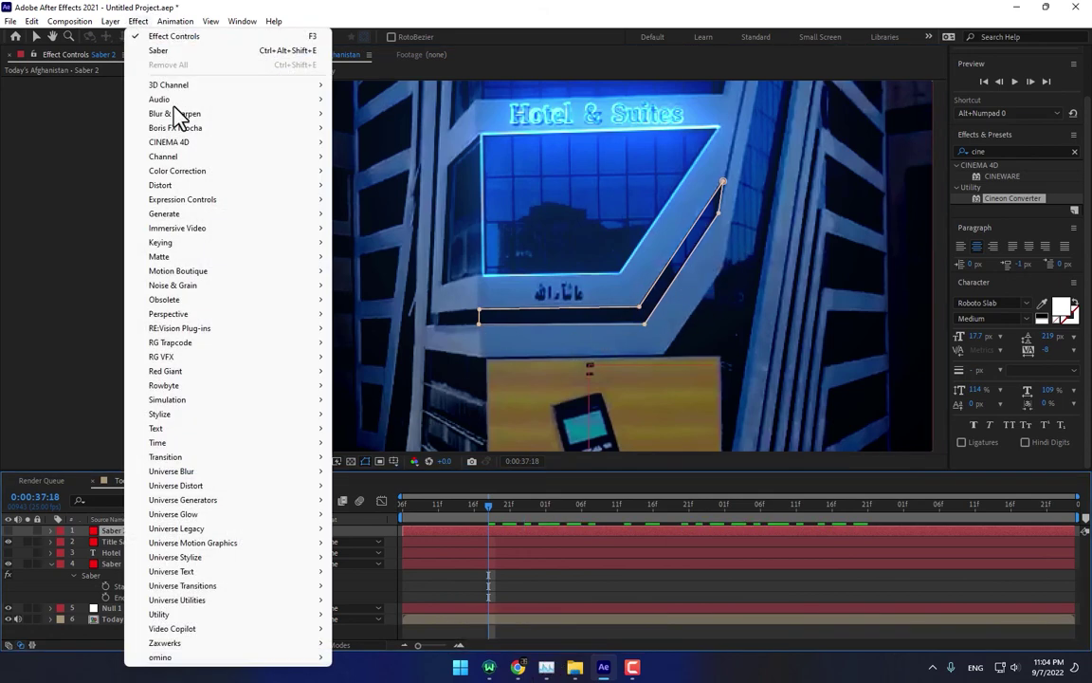
mouse_move(202, 640)
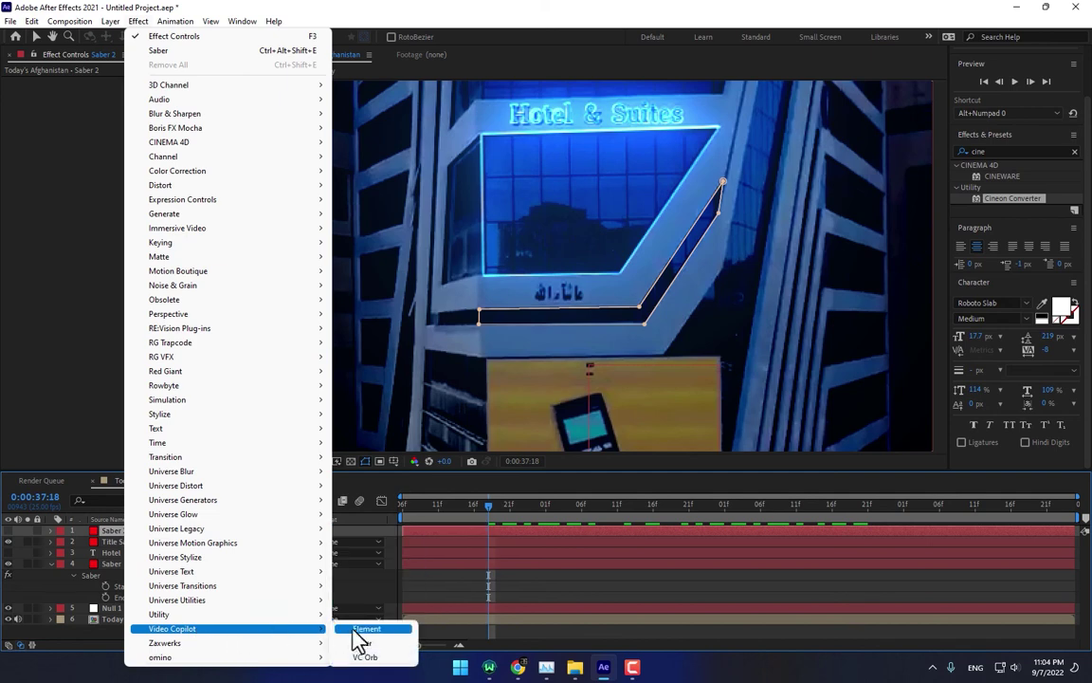
left_click(365, 630)
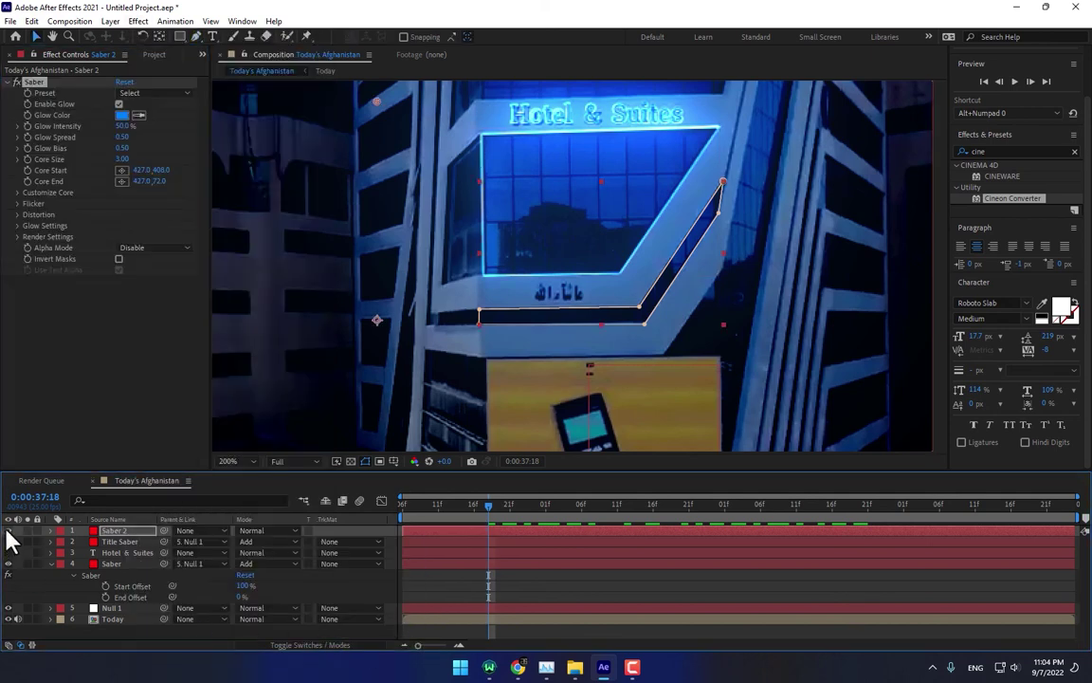
left_click(20, 194)
left_click(152, 204)
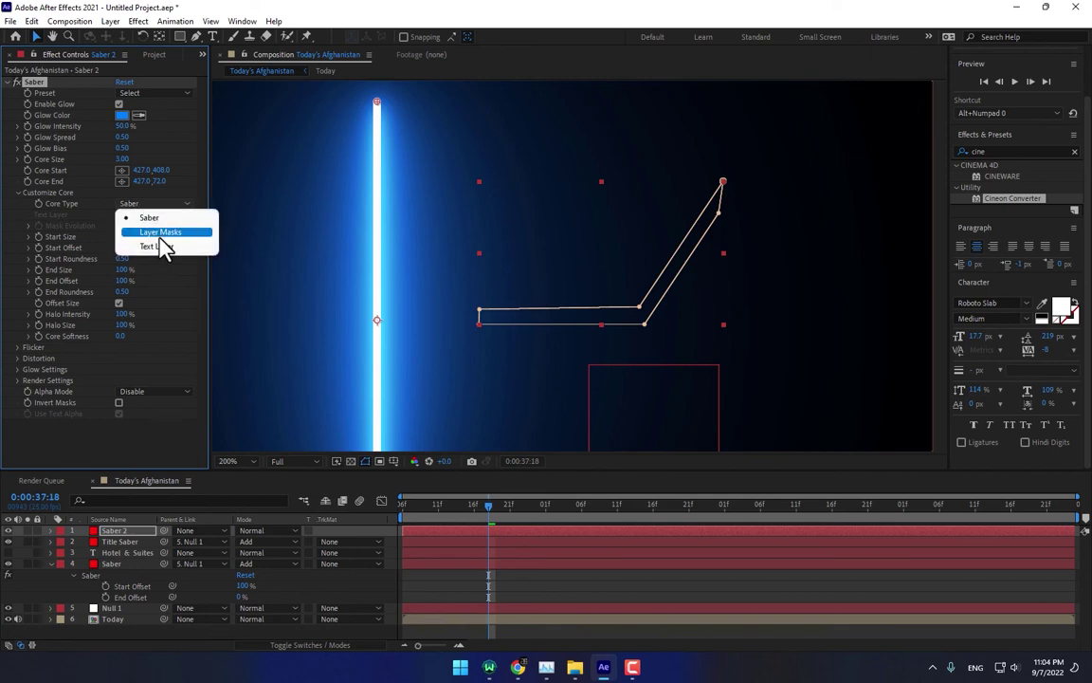
left_click(161, 234)
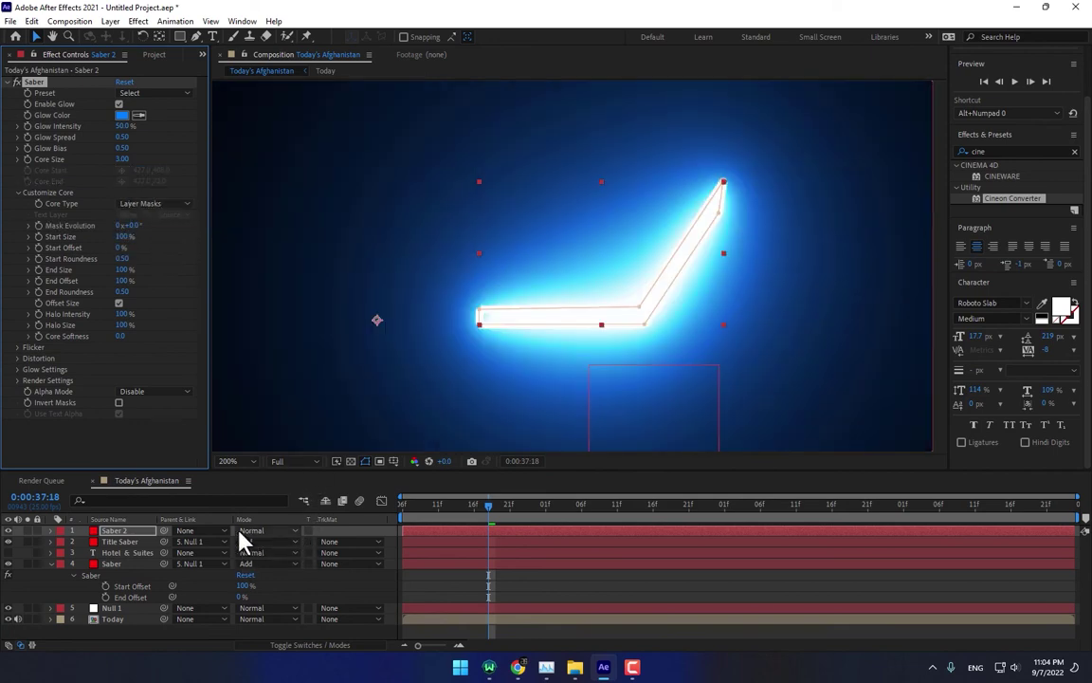
left_click(250, 533)
left_click(300, 212)
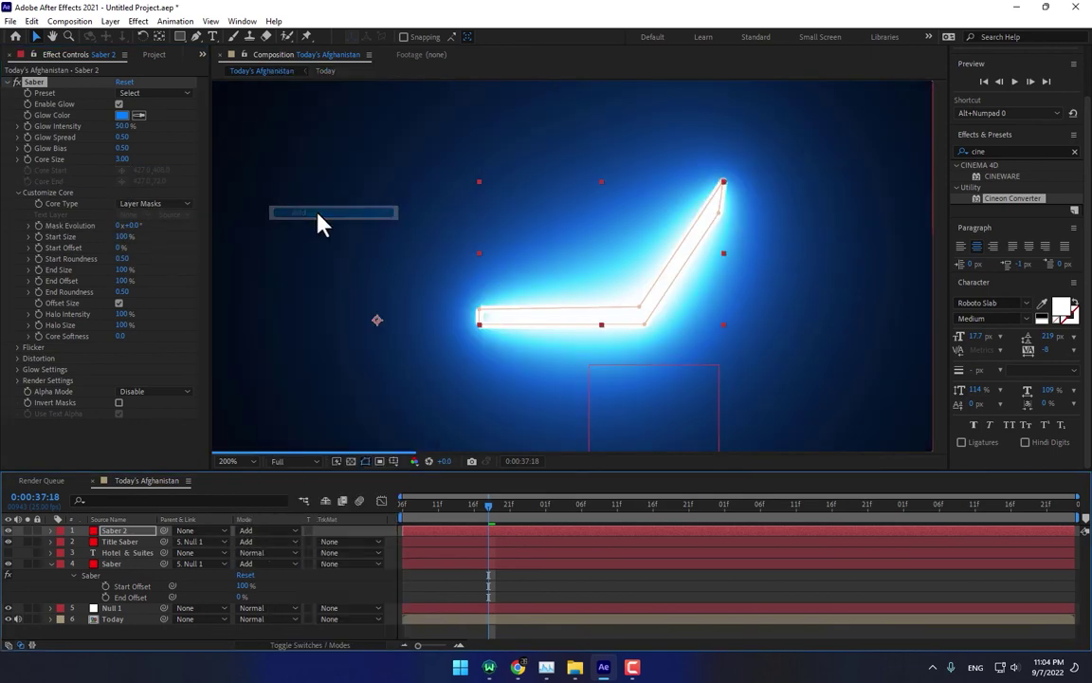
Step: Set the glow colour to red (FF0000) and thin the Core Size to 0.98
left_click_drag(126, 160, 131, 273)
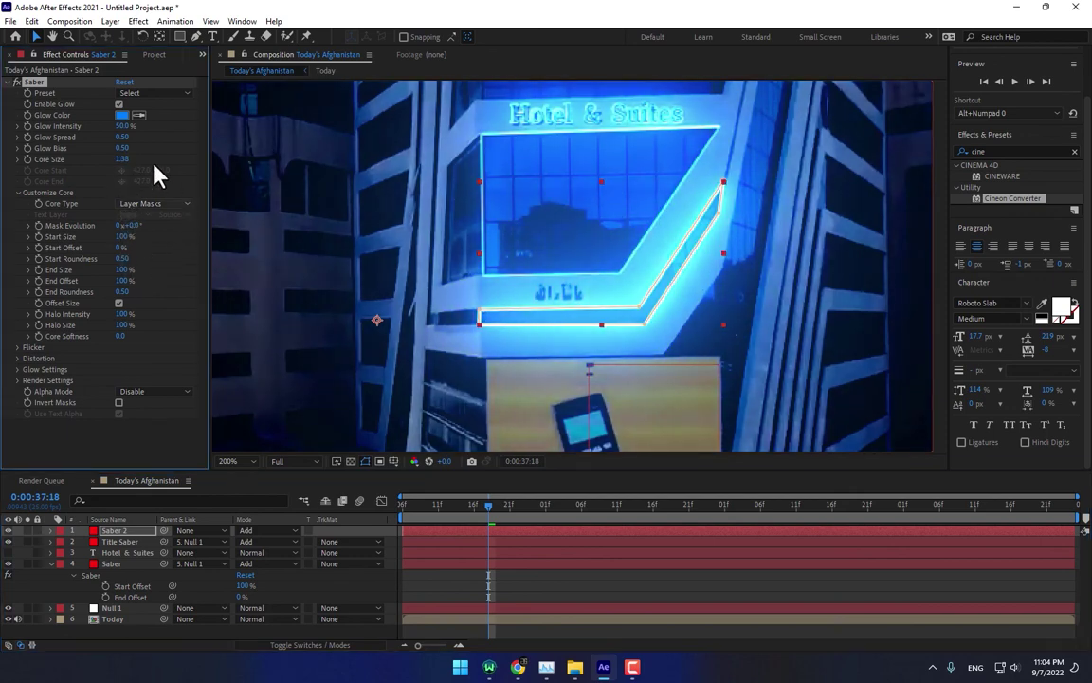
left_click(122, 114)
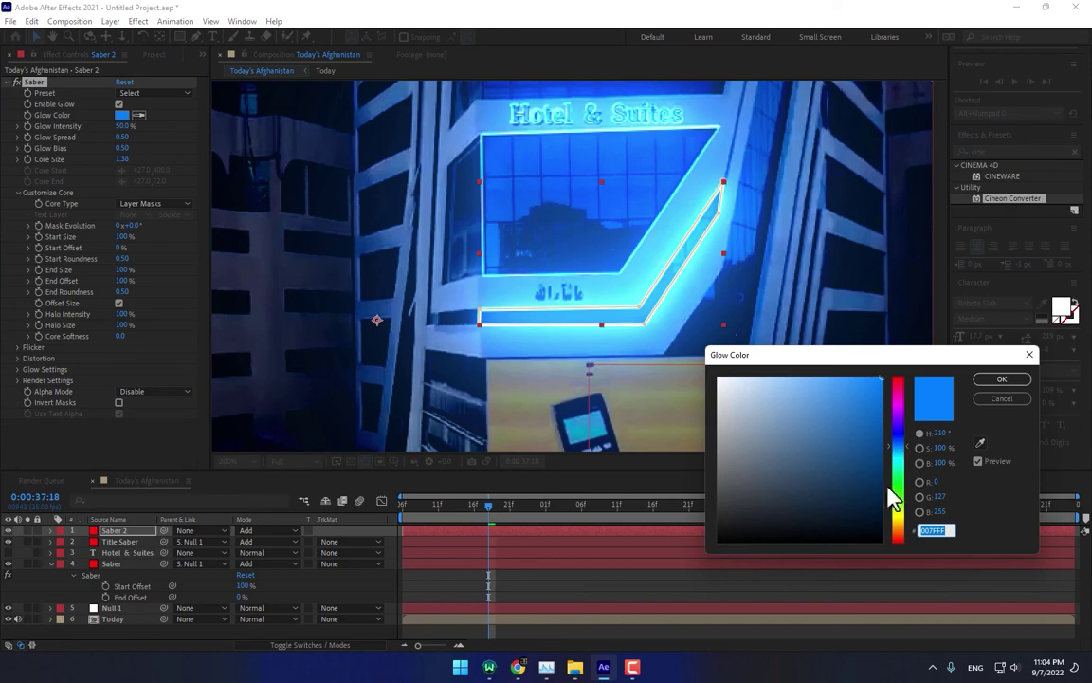
left_click_drag(895, 536, 895, 521)
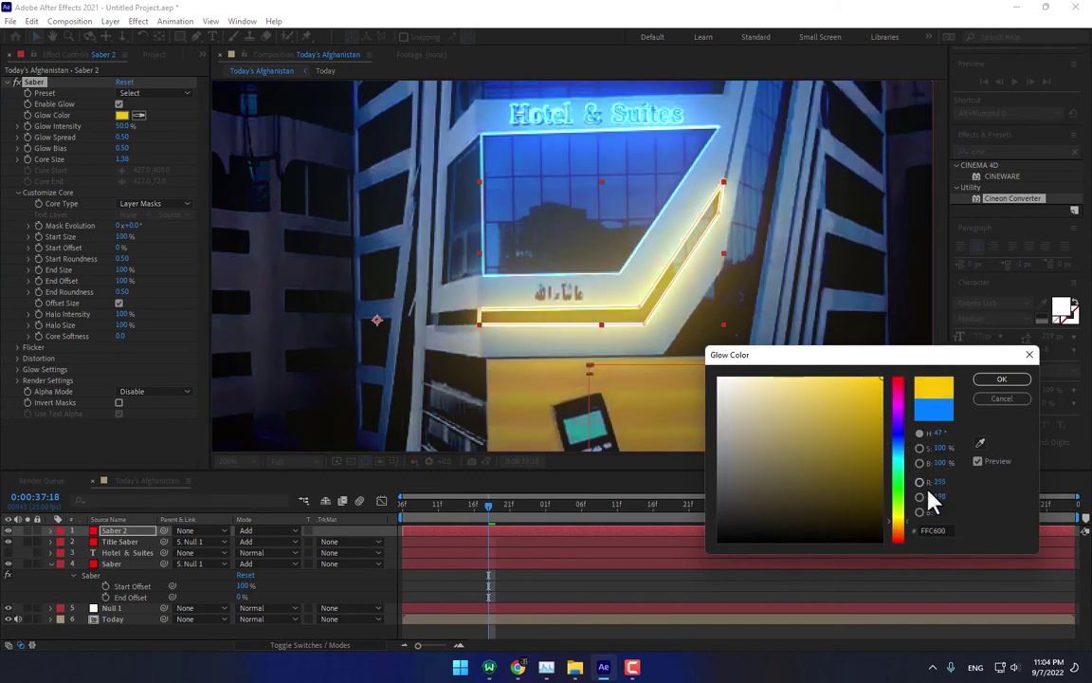
left_click_drag(901, 455, 909, 383)
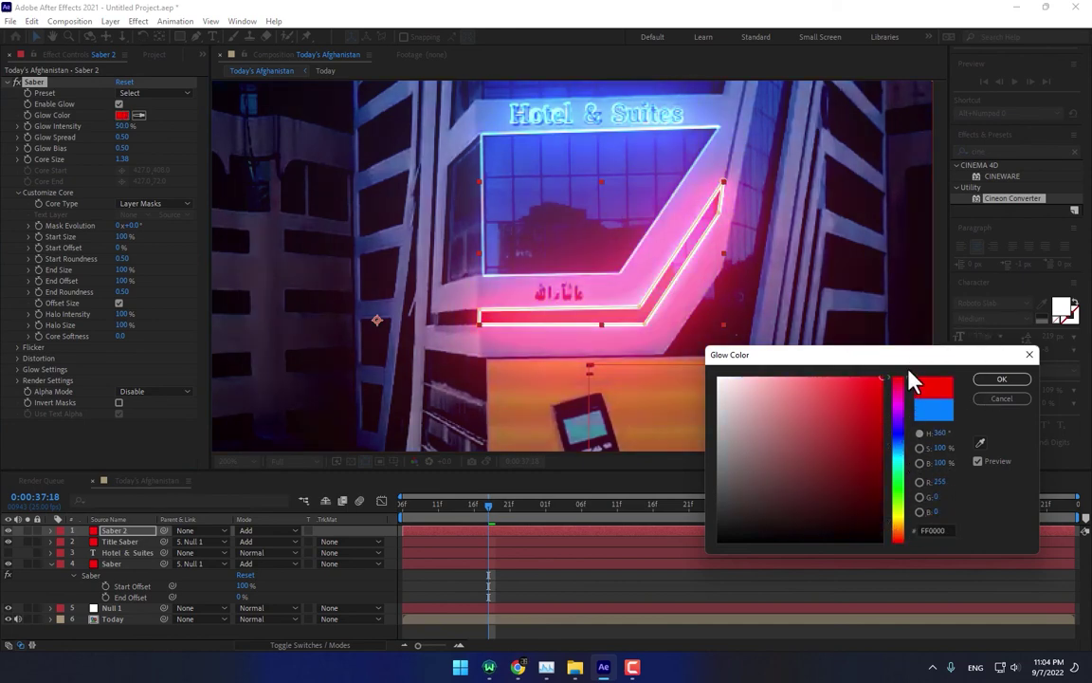
left_click(1001, 379)
left_click(776, 569)
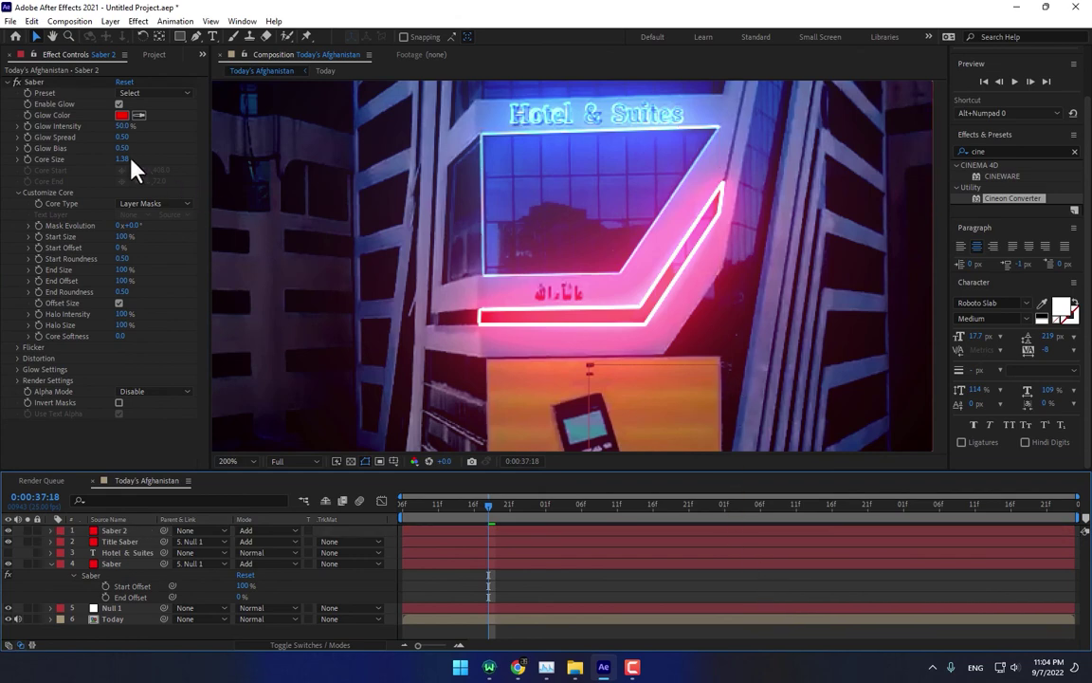
left_click_drag(123, 159, 121, 178)
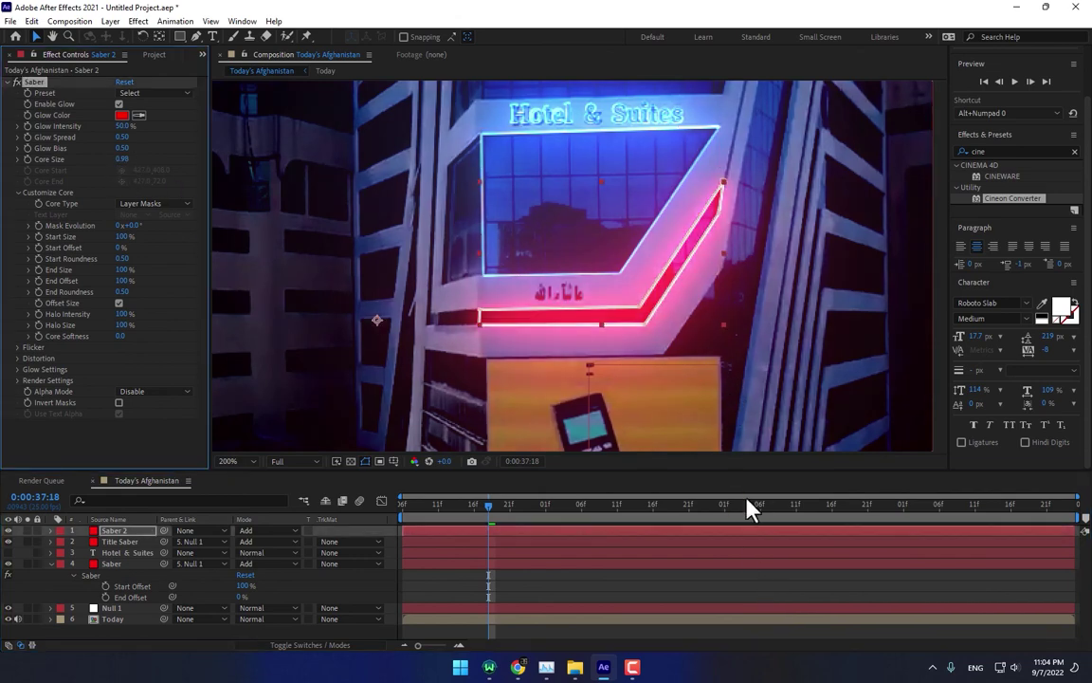
scroll(706, 379, "down", 4)
Step: Raise the blue Saber layer's Core Size from 0.89 to about 1.57, then select Saber 2
scroll(695, 406, "up", 2)
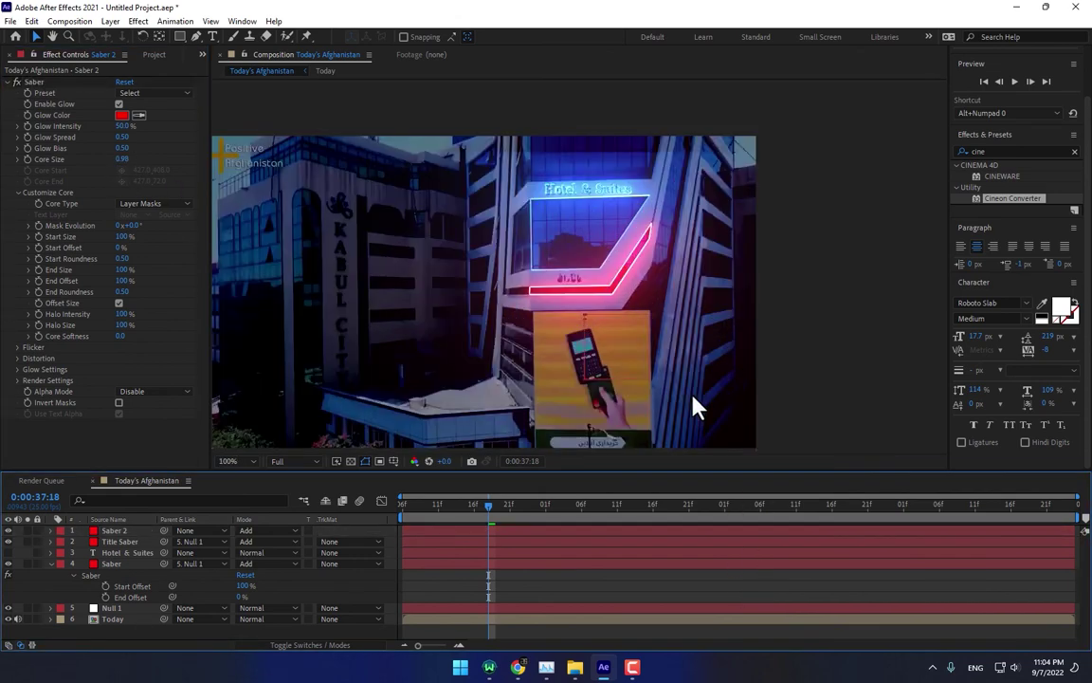
left_click(115, 564)
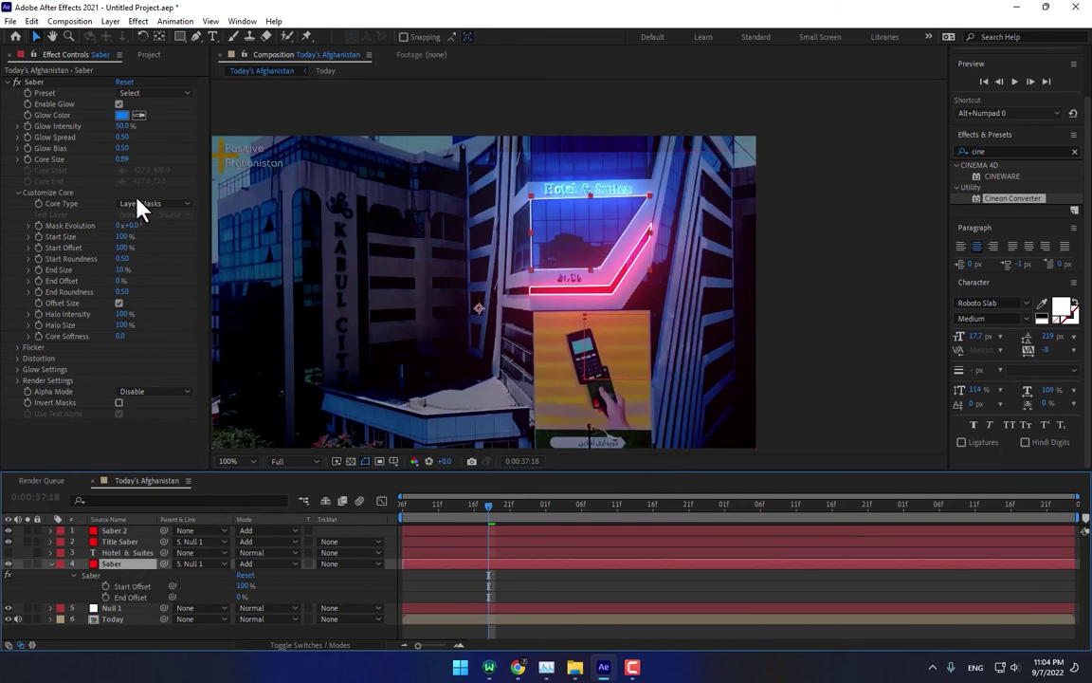
left_click_drag(126, 161, 135, 163)
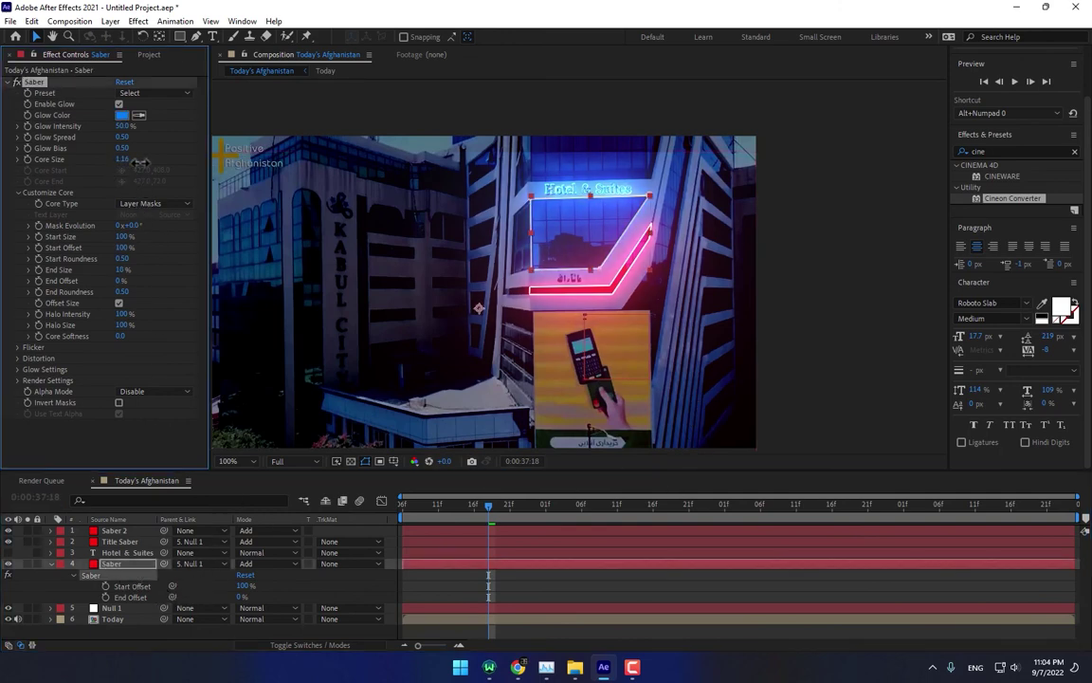
left_click(718, 590)
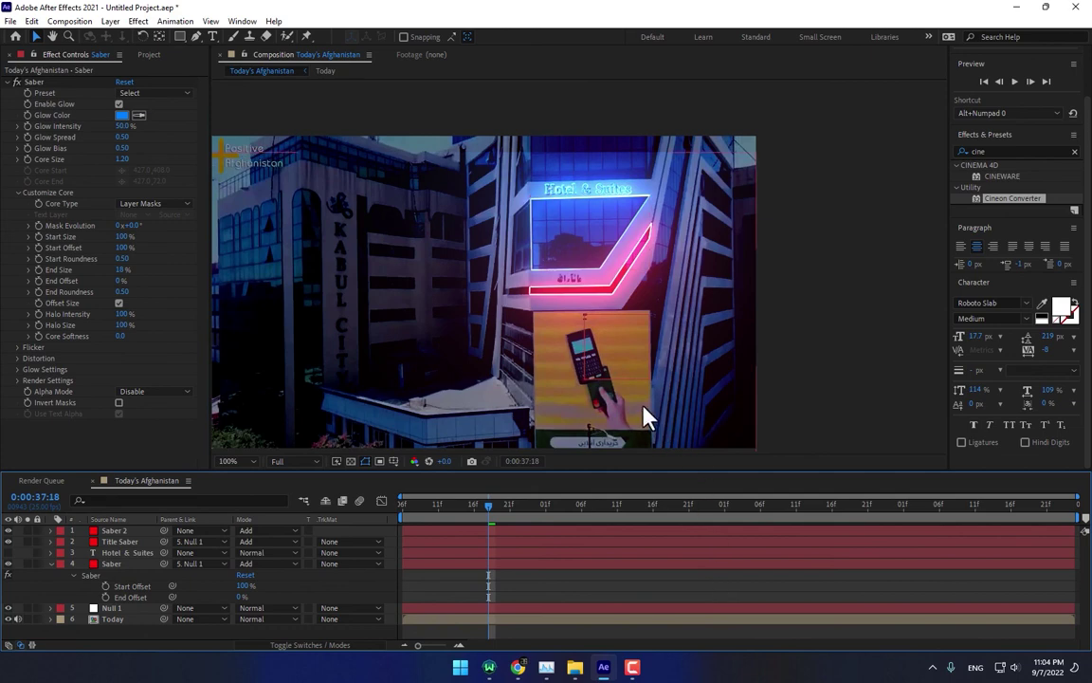
left_click_drag(128, 162, 150, 161)
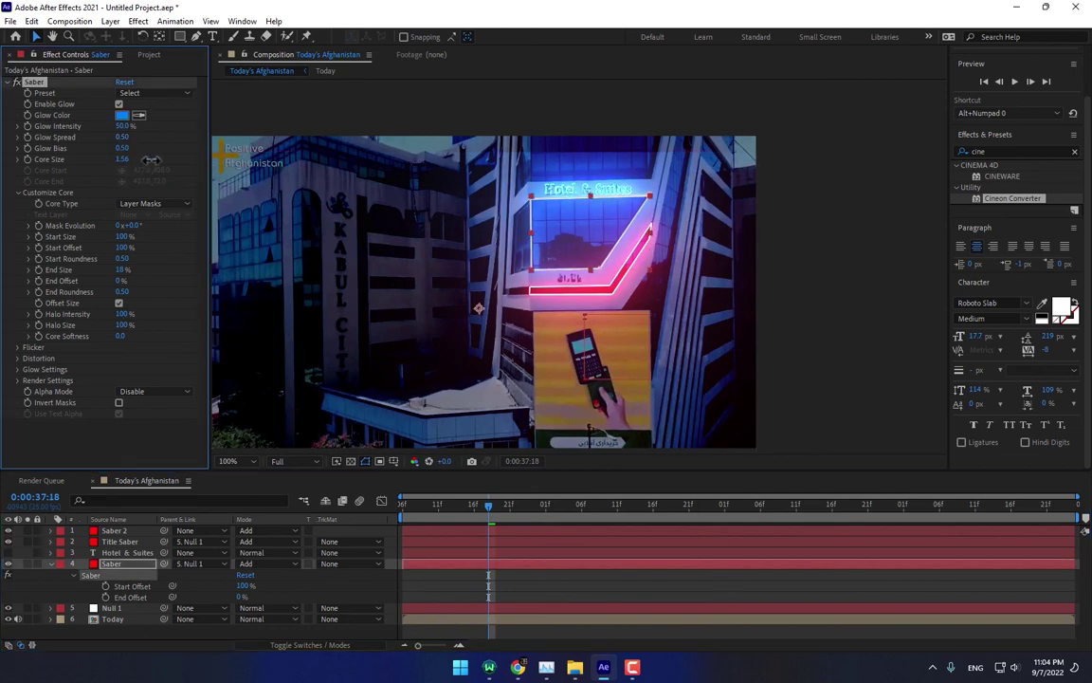
left_click(670, 575)
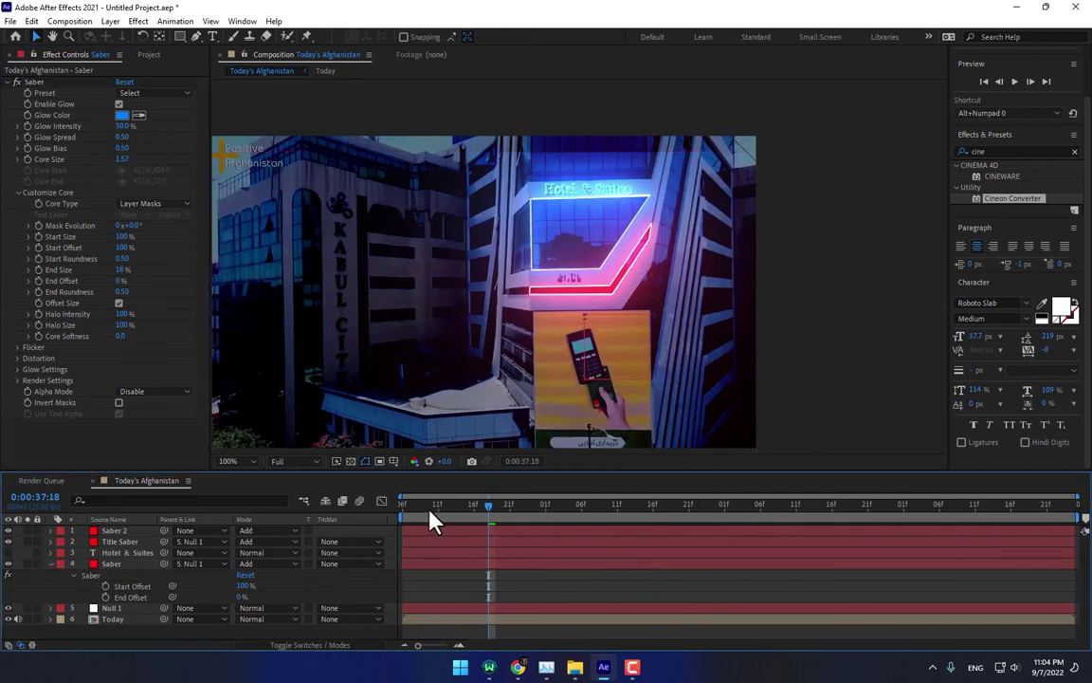
left_click(116, 531)
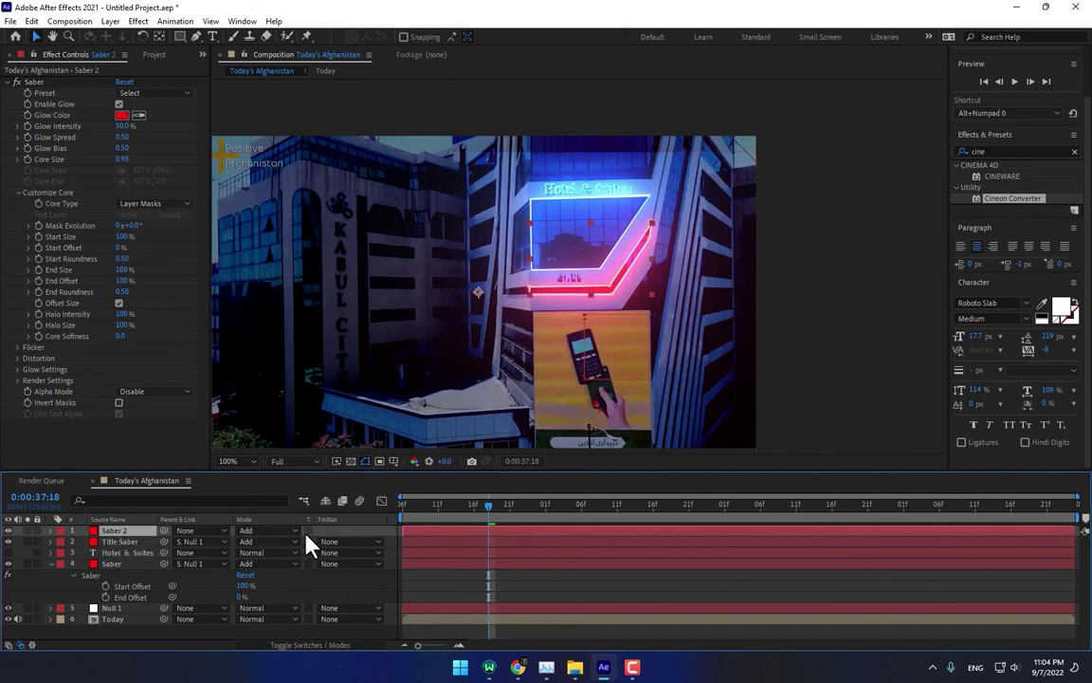
Step: Parent Saber 2 to Null 1 and preview the shot to confirm the red line tracks the building
left_click_drag(163, 531, 110, 609)
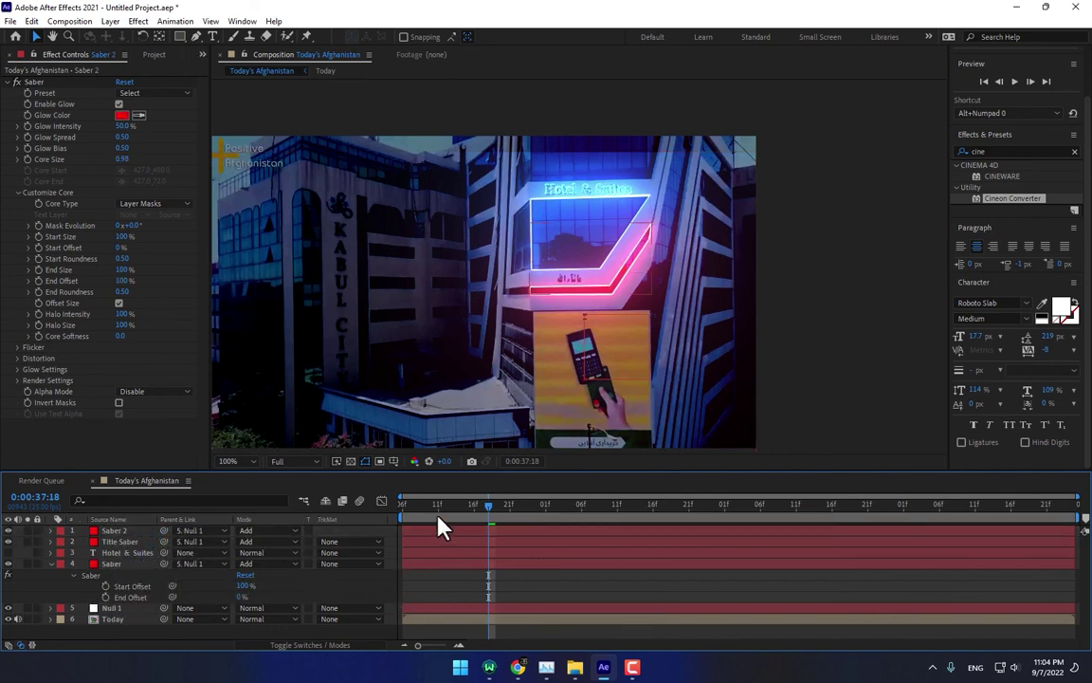
key("space")
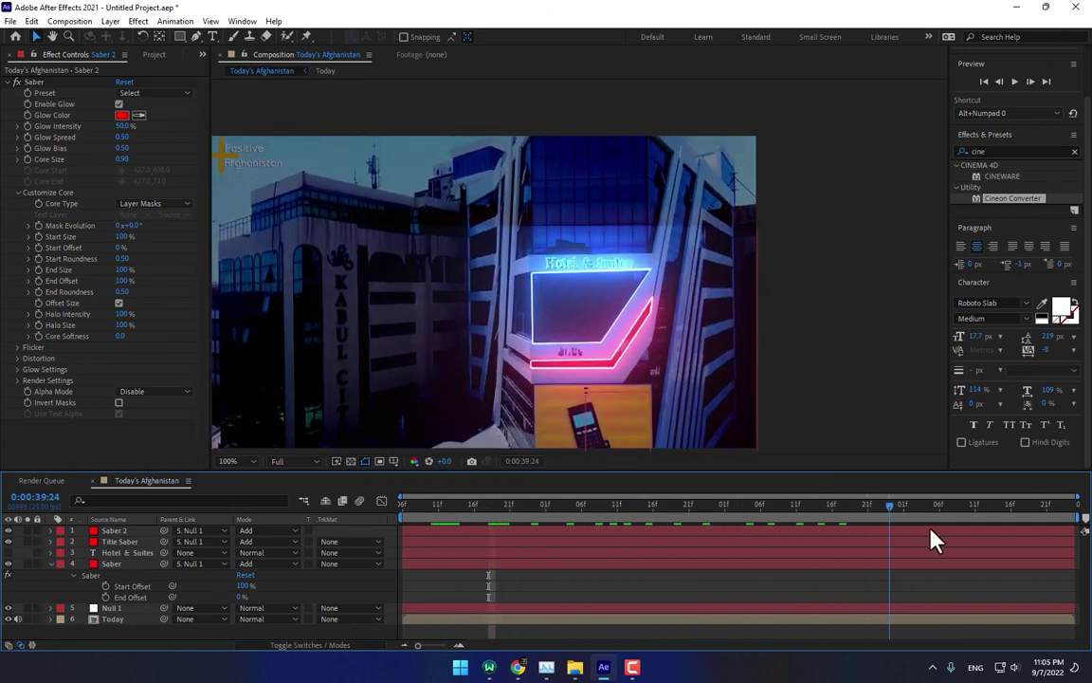
left_click_drag(726, 523, 610, 507)
scroll(541, 371, "up", 1)
scroll(541, 370, "down", 1)
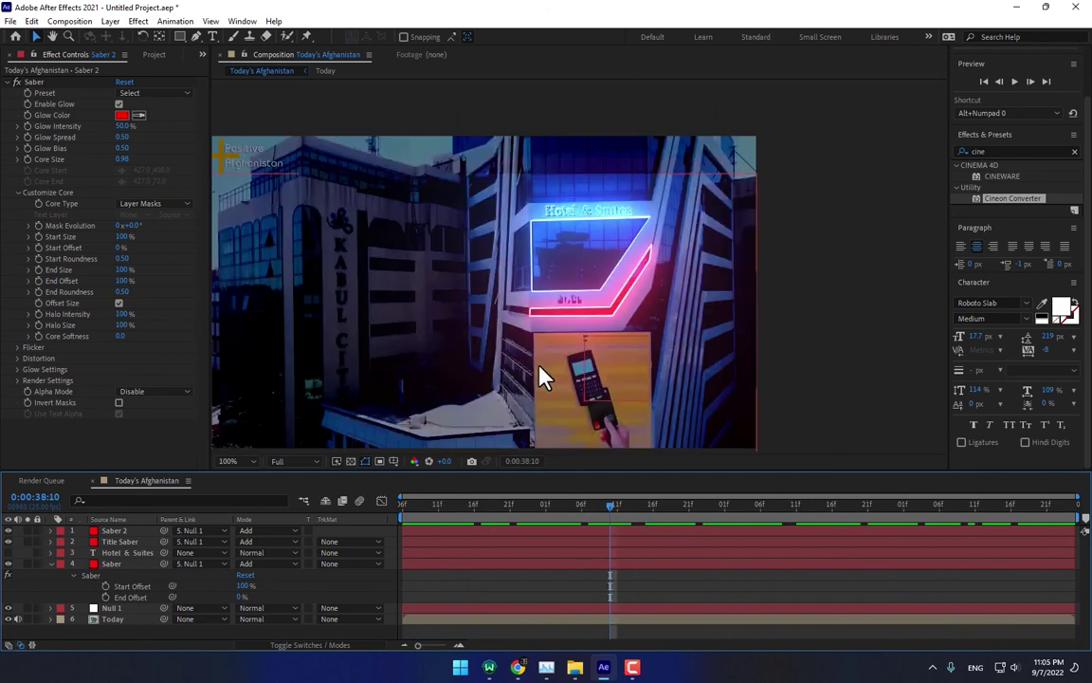
scroll(531, 371, "down", 1)
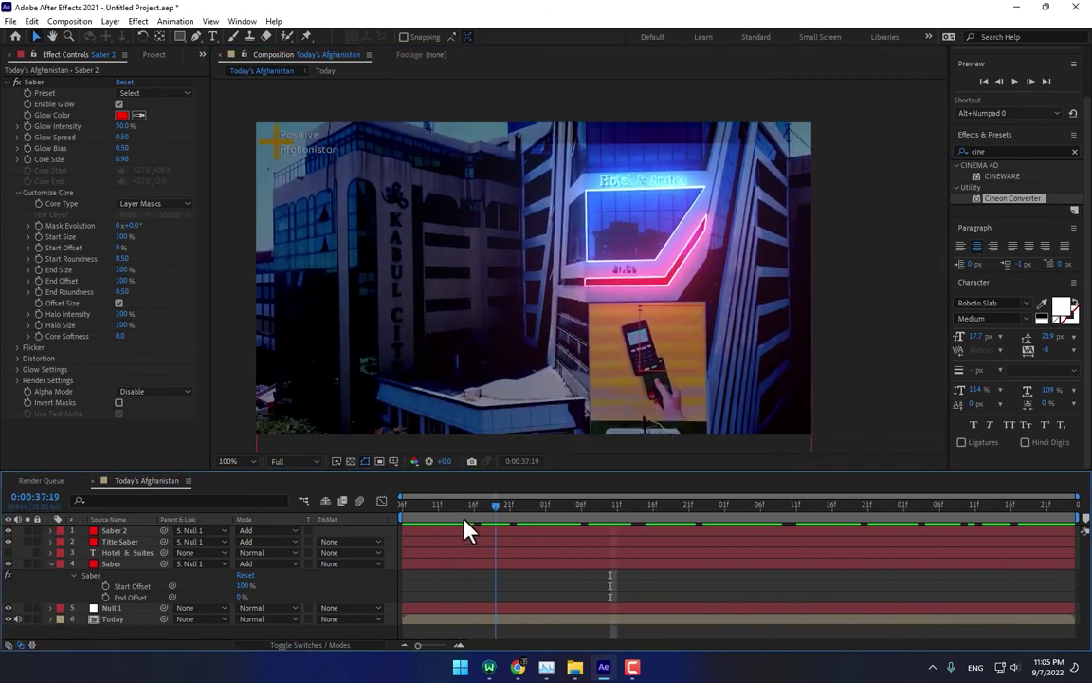